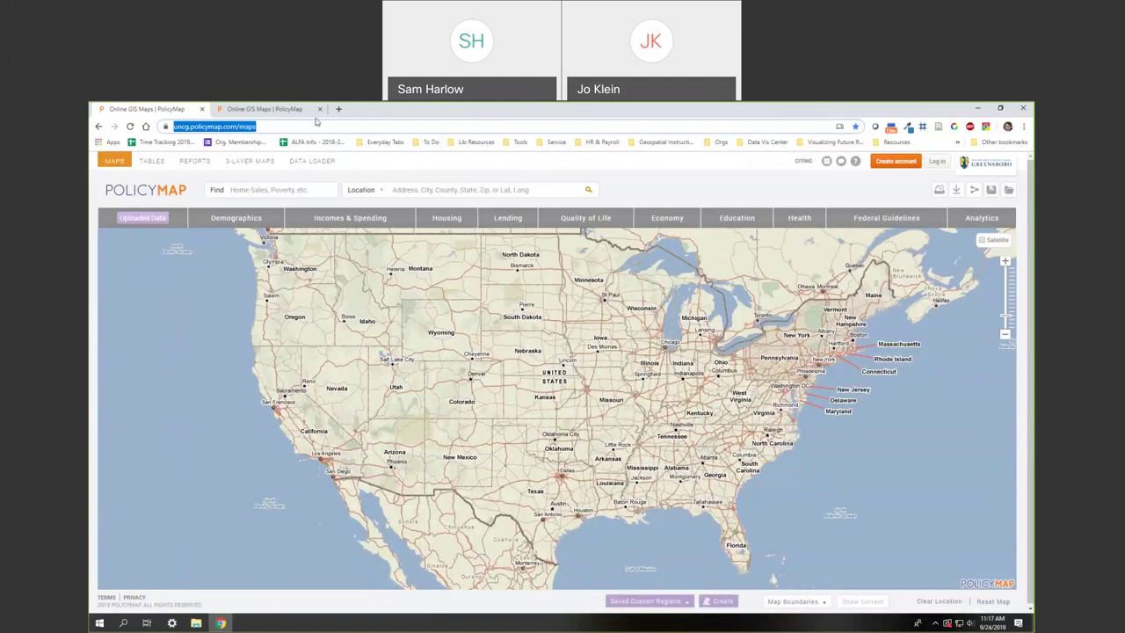
Close the duplicate map tab and bring the map in closer on West Virginia and Virginia
left_click(319, 109)
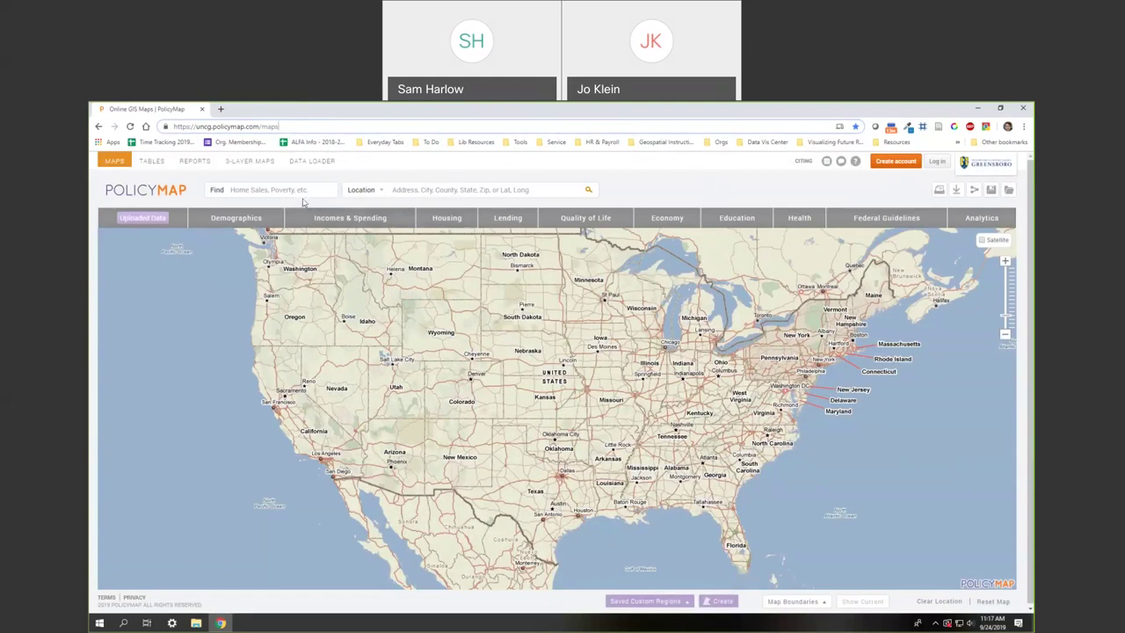
left_click(408, 193)
left_click_drag(470, 329, 462, 339)
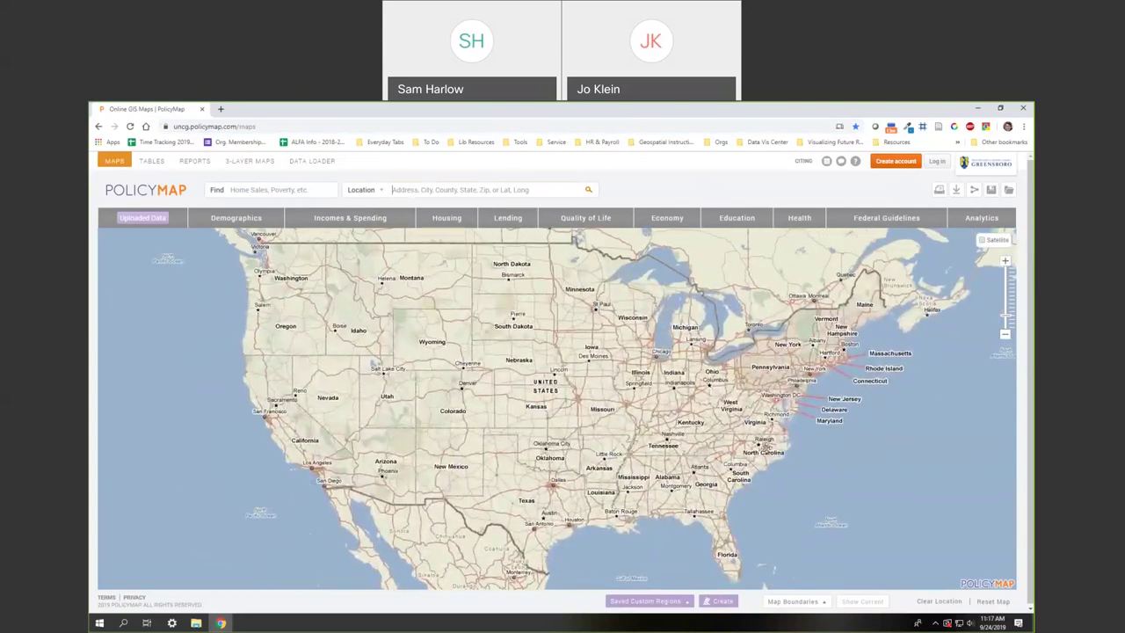
scroll(765, 447, "up", 1)
scroll(901, 422, "up", 1)
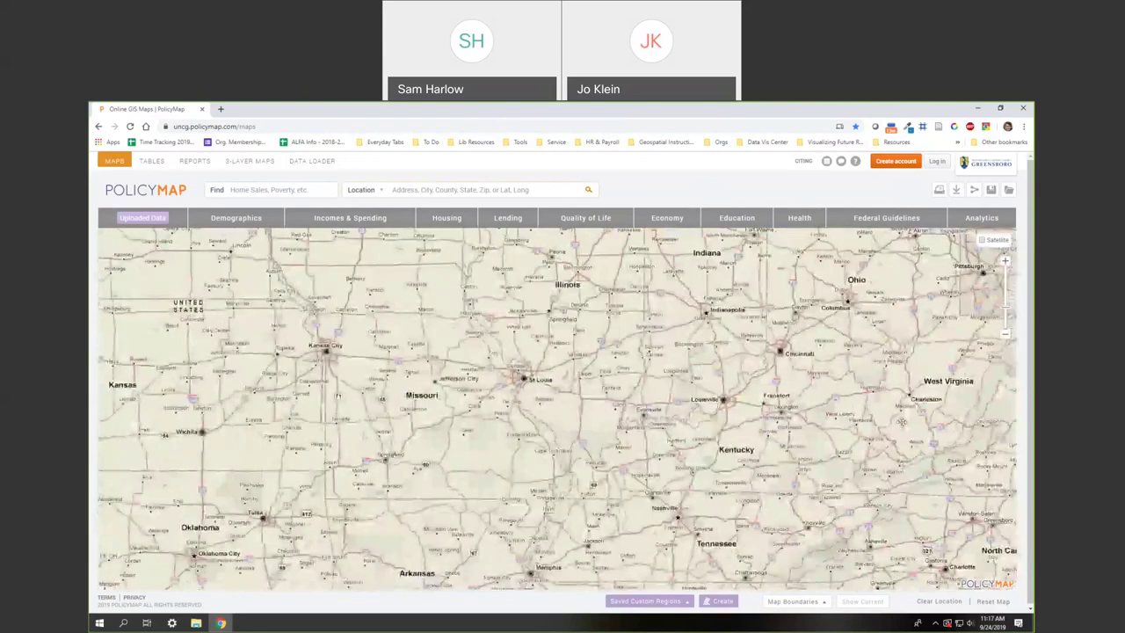
left_click_drag(902, 421, 502, 443)
left_click(1004, 261)
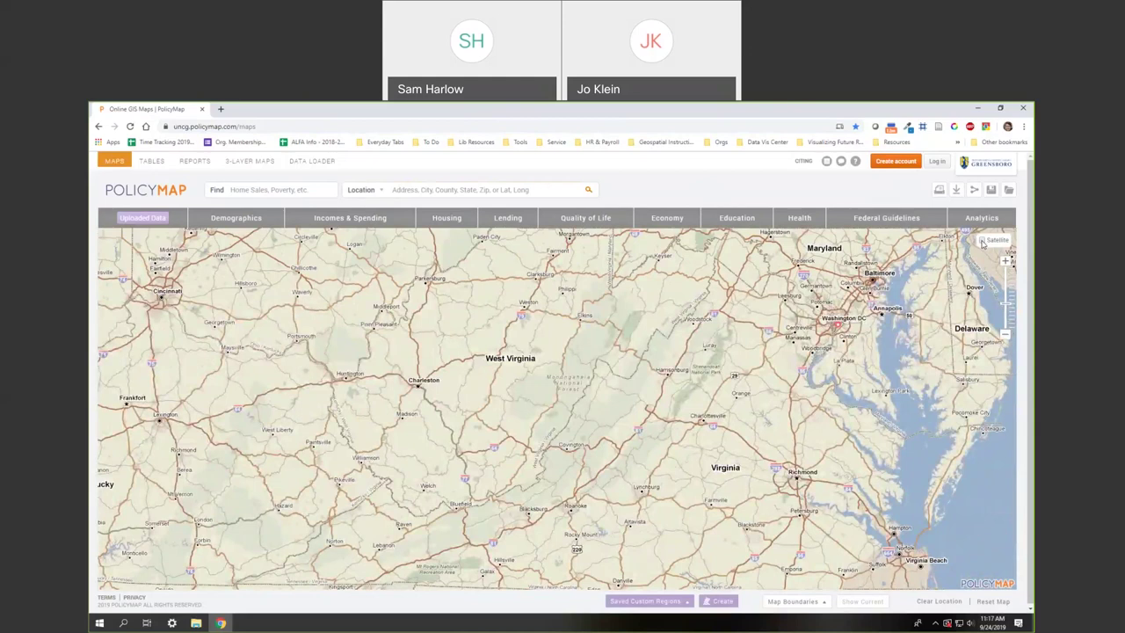
Turn on the satellite view to compare it with the map, and turn it off again
left_click(982, 241)
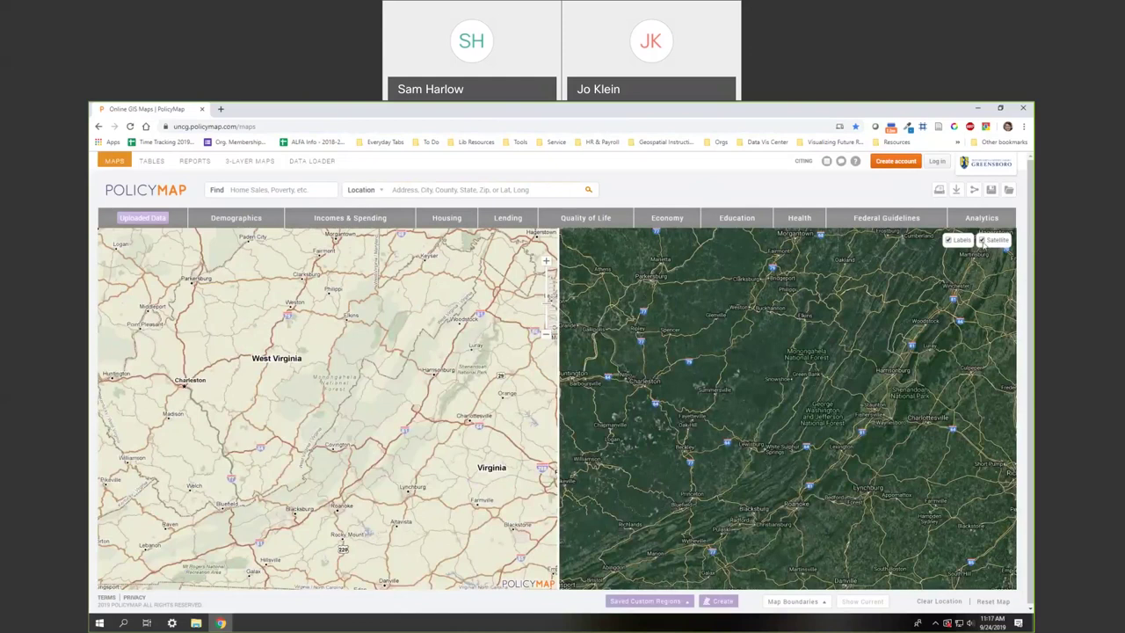
left_click(982, 241)
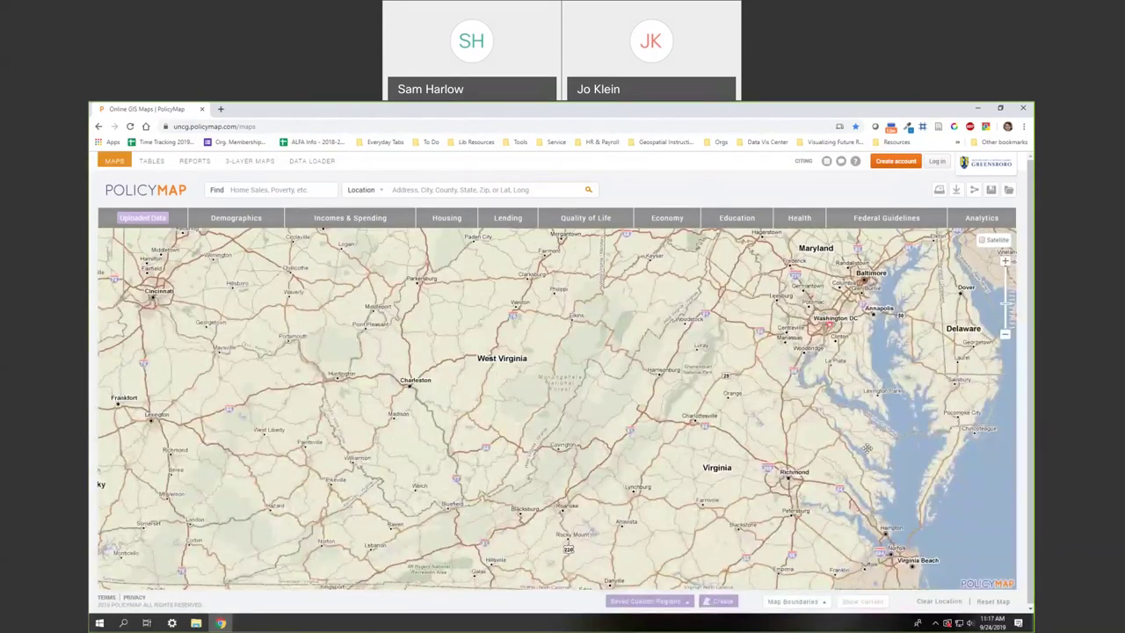
Centre the map on North Carolina and shade it with the Population Density layer from the demographics data
left_click_drag(668, 492, 555, 319)
left_click_drag(512, 519, 581, 394)
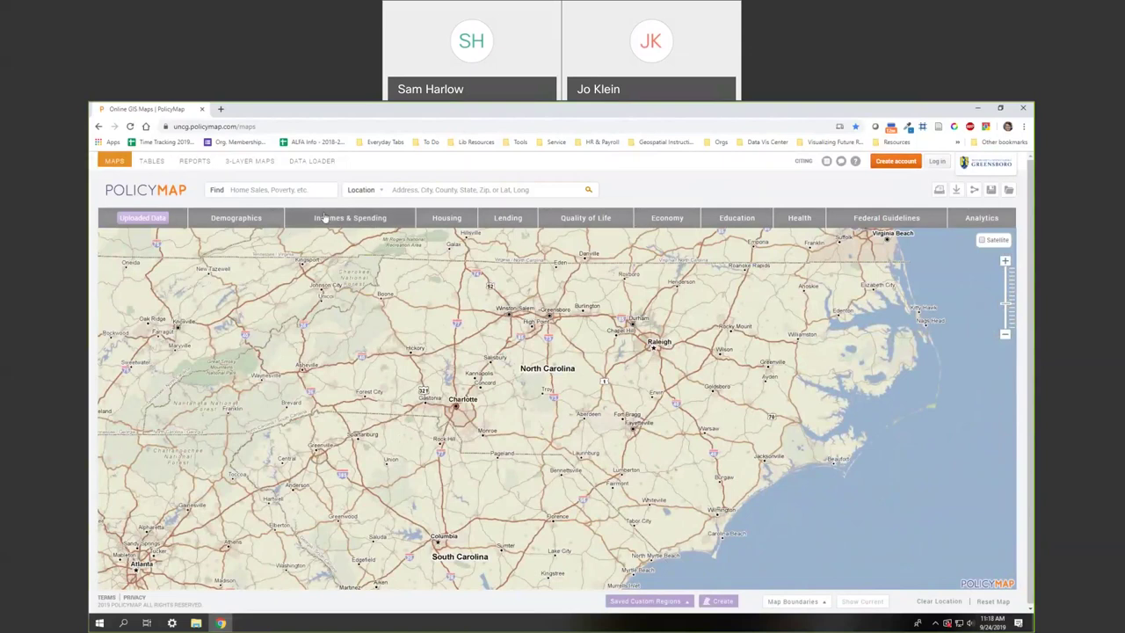
left_click(250, 223)
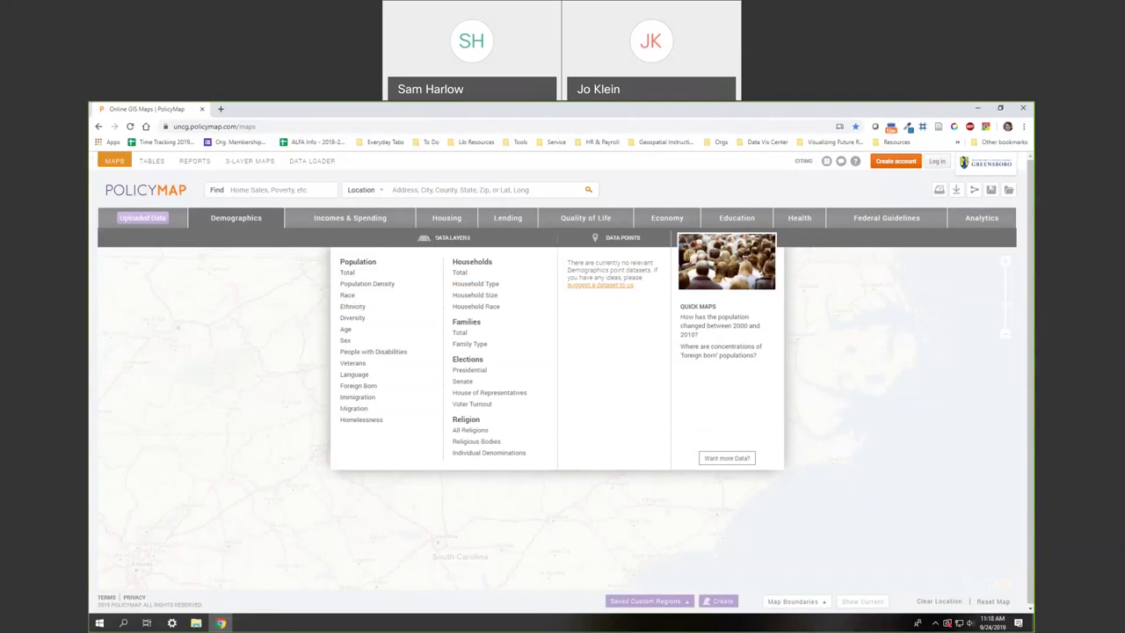
left_click(358, 283)
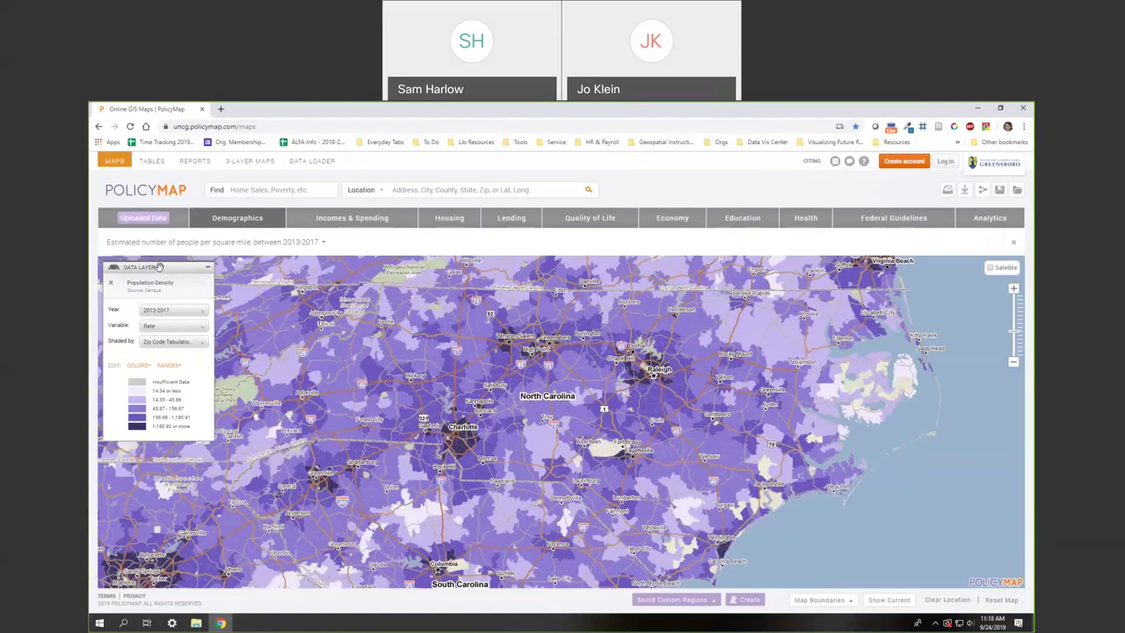
left_click_drag(130, 283, 179, 290)
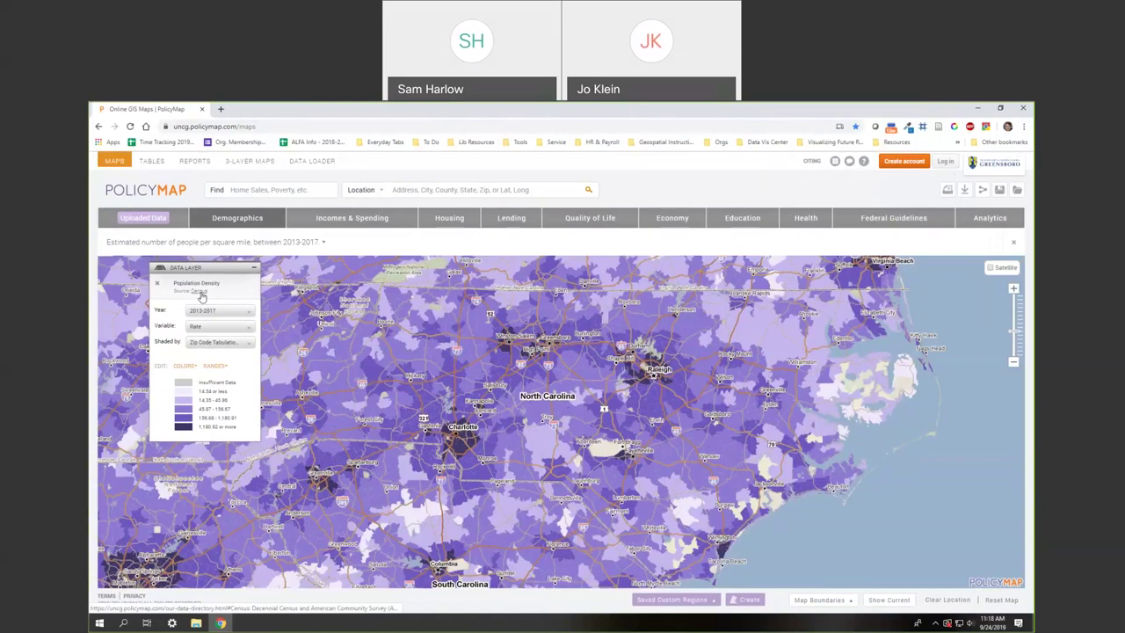
Look up the layer's Census source in the data directory and review its Year and Variable options
left_click(201, 297)
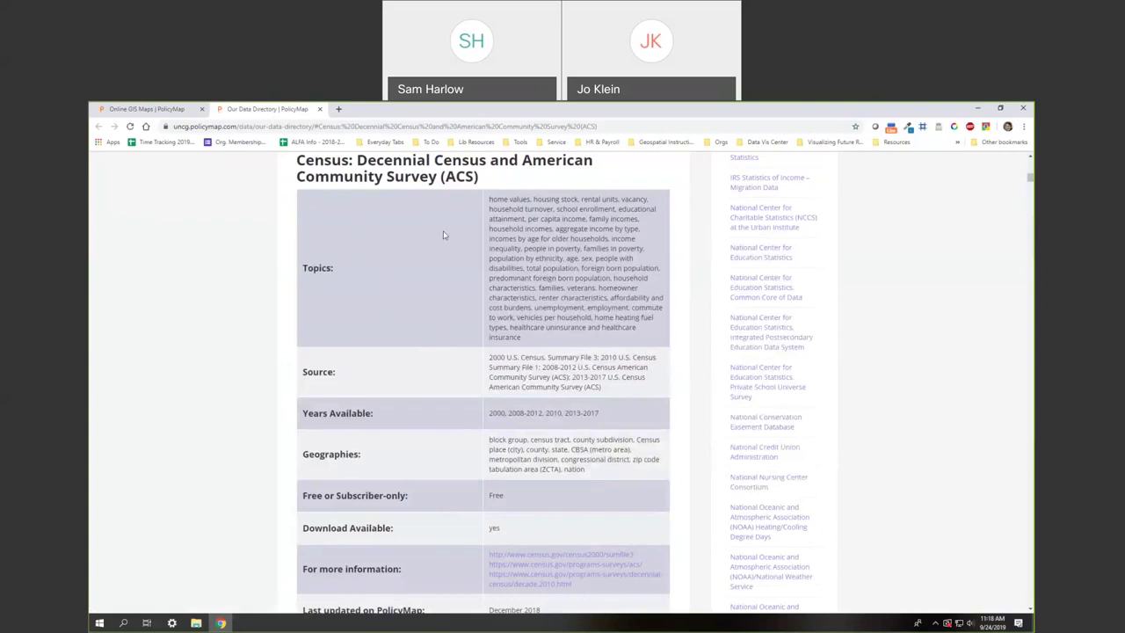
left_click(154, 110)
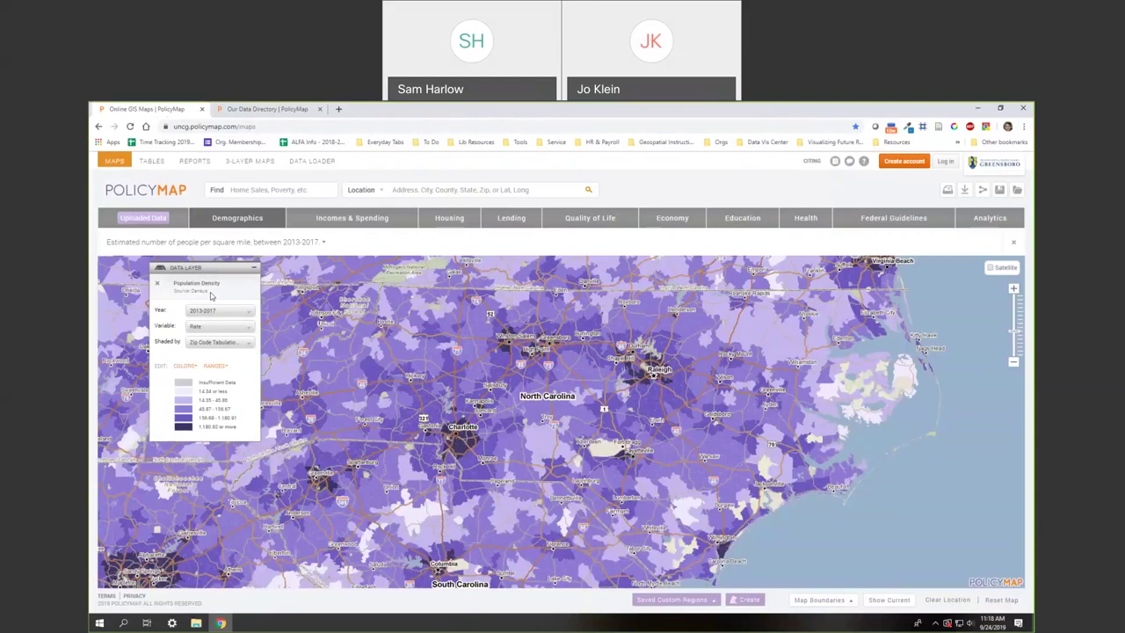
left_click(217, 312)
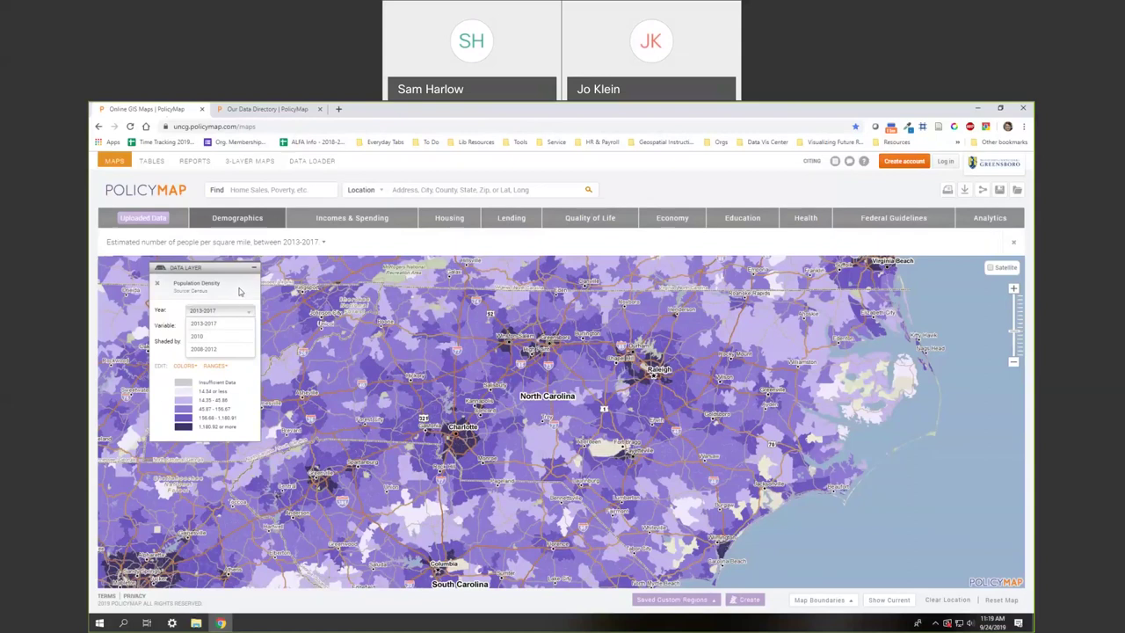
left_click(161, 355)
left_click(209, 327)
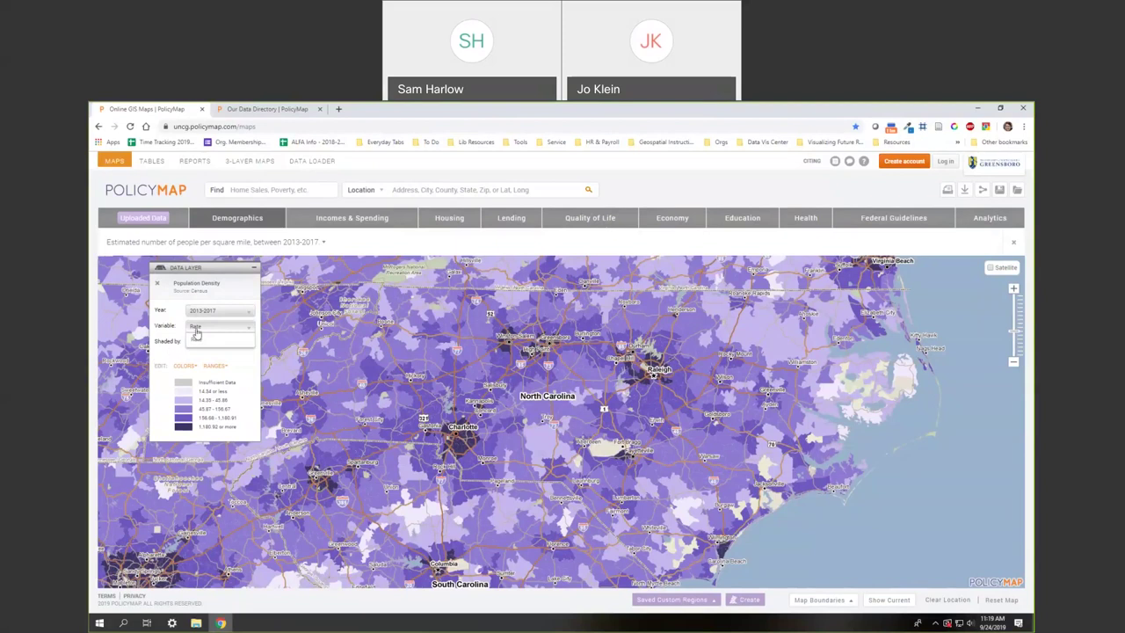
left_click(195, 338)
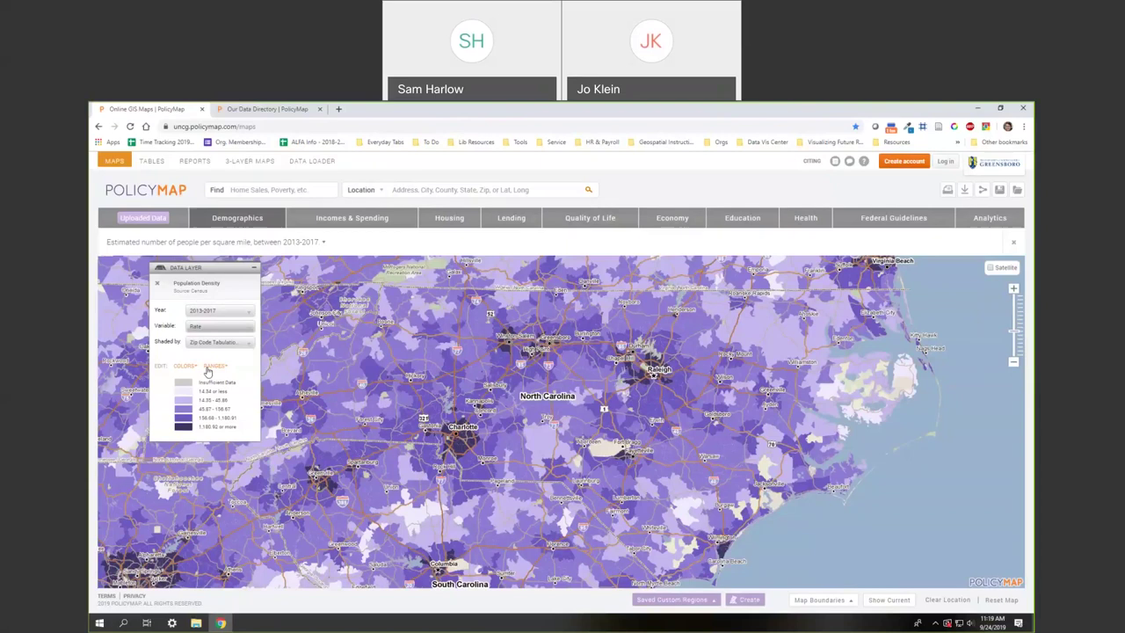
Check the layer's shading geographies and zoom in on Greensboro until the density is shaded by census tract
left_click(210, 342)
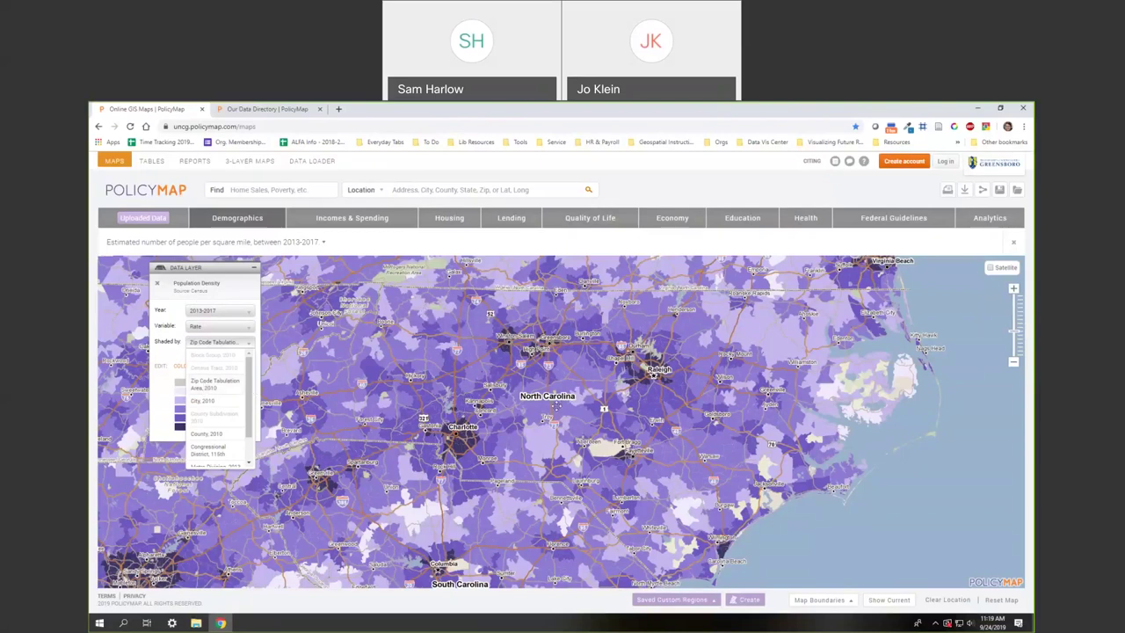
scroll(559, 397, "up", 1)
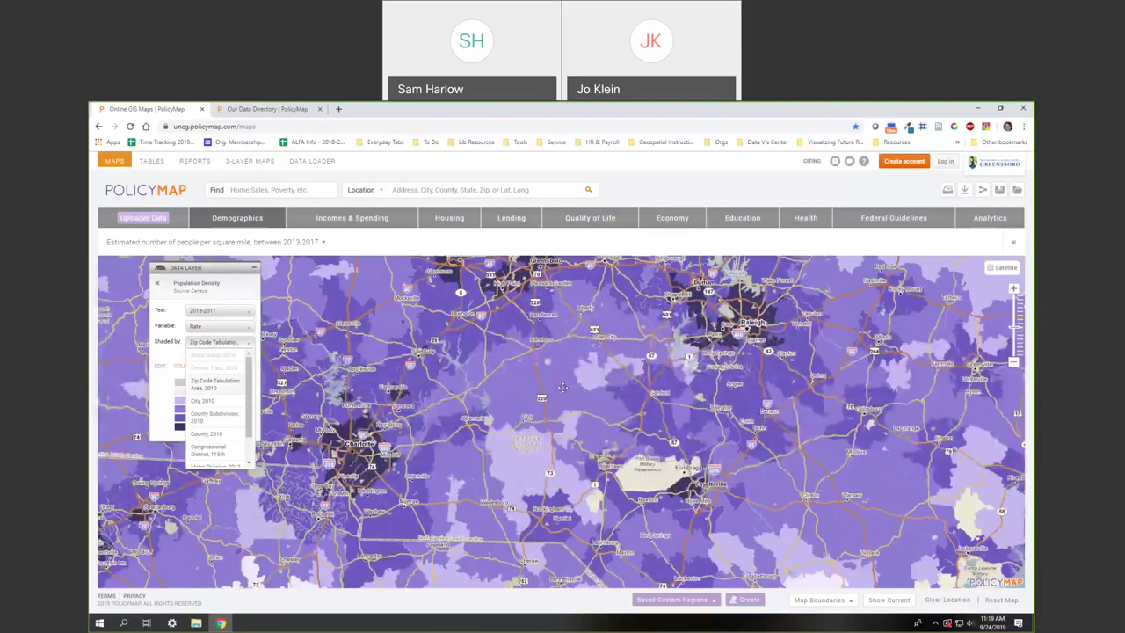
scroll(563, 386, "up", 1)
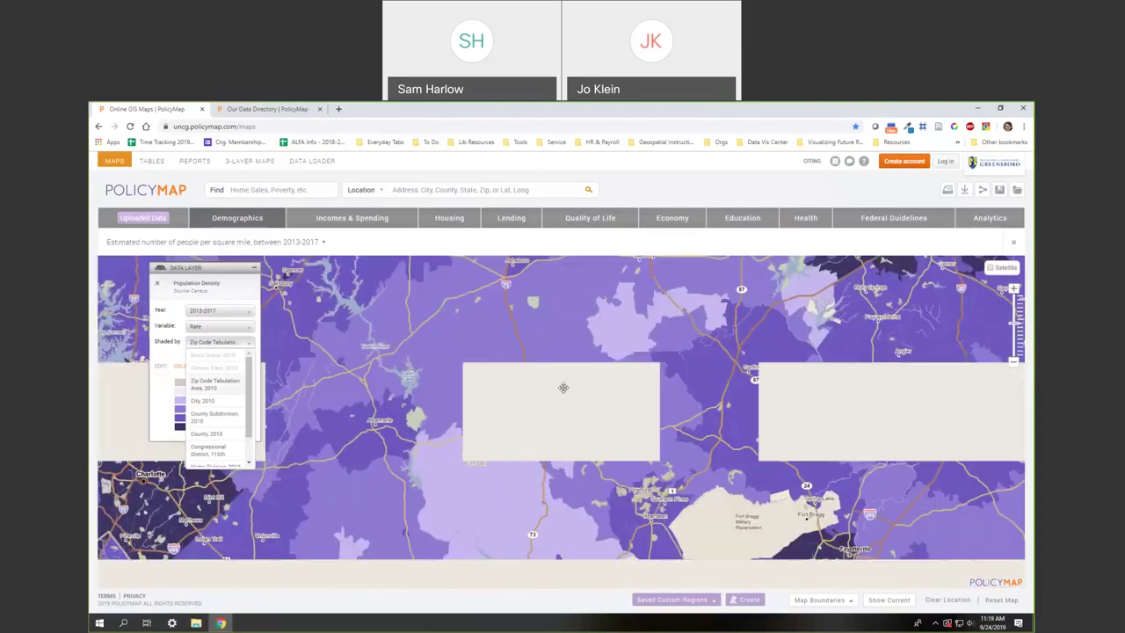
mouse_move(563, 387)
left_mouse_down()
mouse_move(412, 448)
mouse_move(500, 461)
left_mouse_up()
left_click(475, 429)
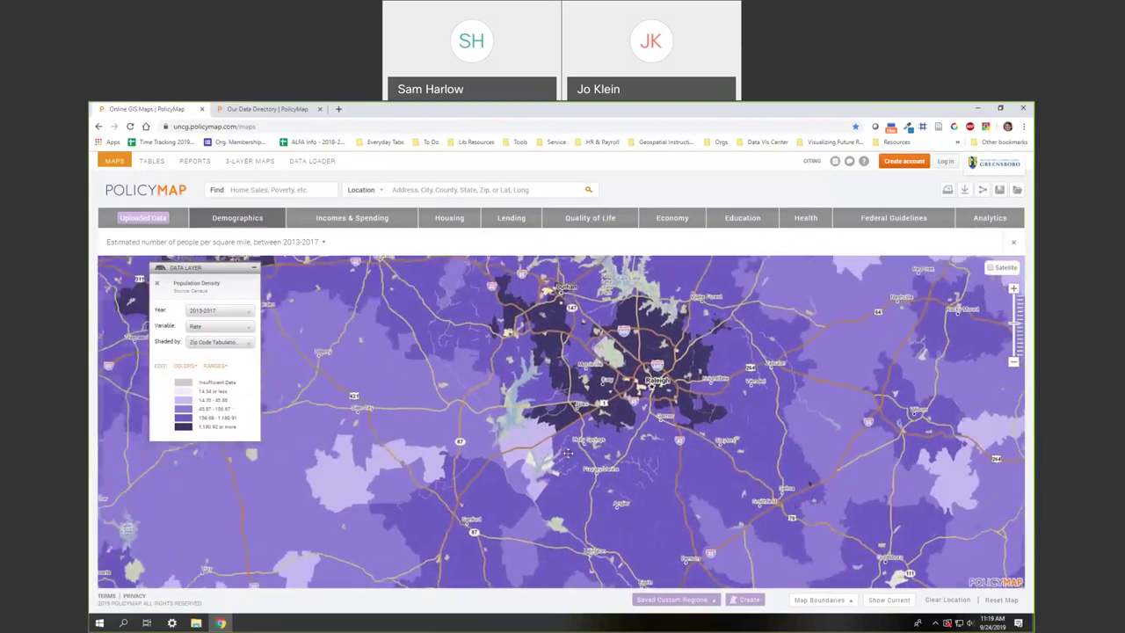
left_click_drag(369, 387, 598, 456)
left_click_drag(304, 387, 384, 398)
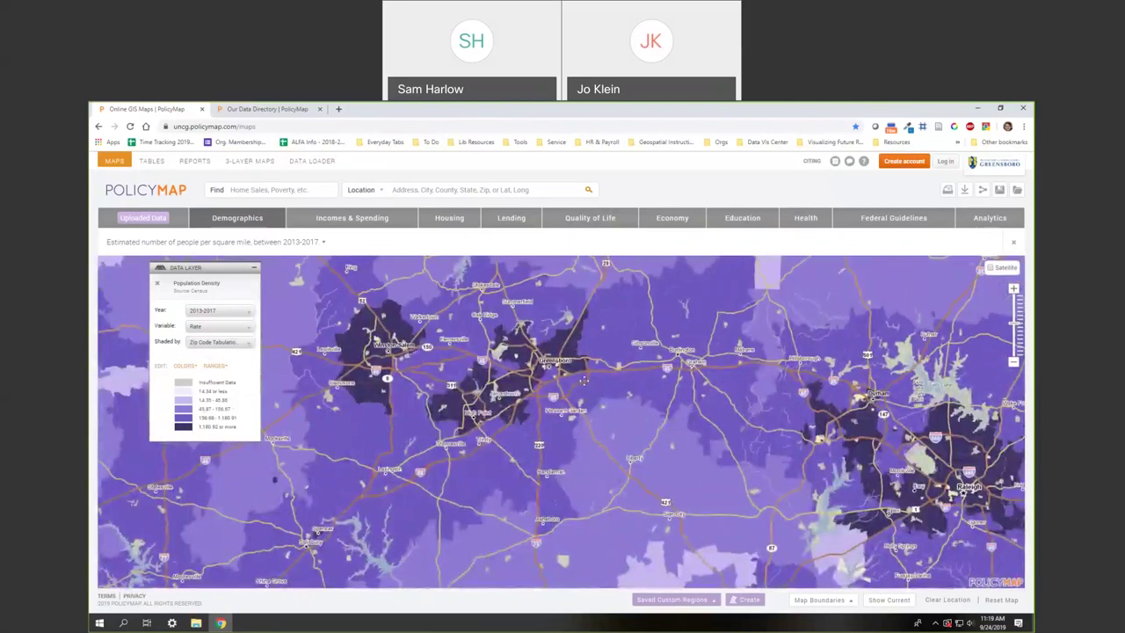
scroll(571, 409, "up", 1)
left_click_drag(540, 343, 515, 435)
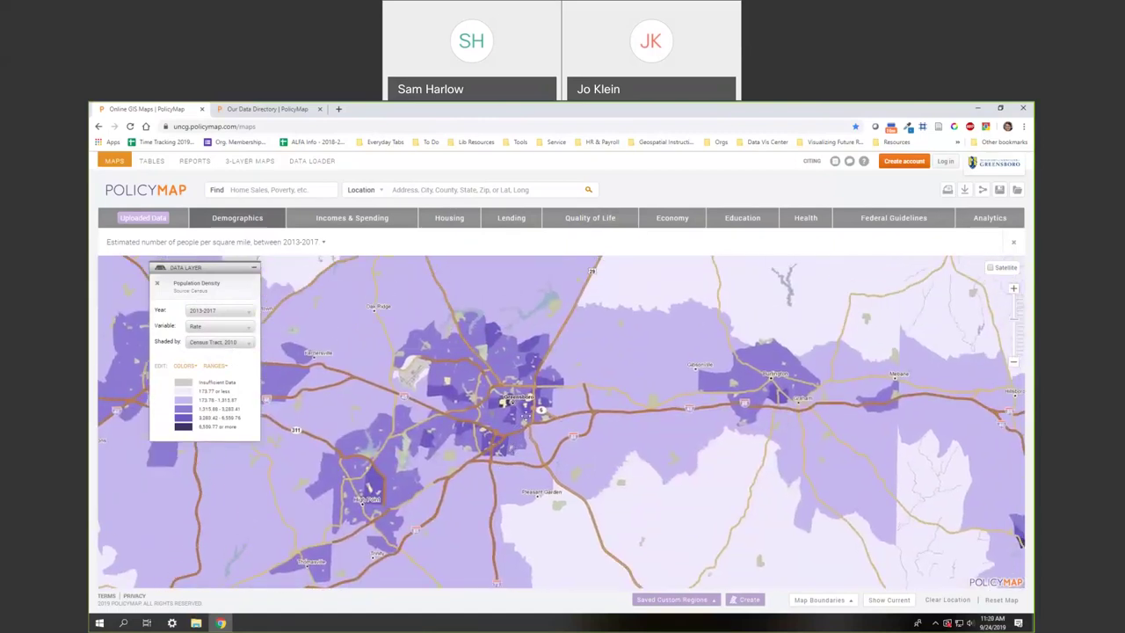
scroll(516, 415, "up", 1)
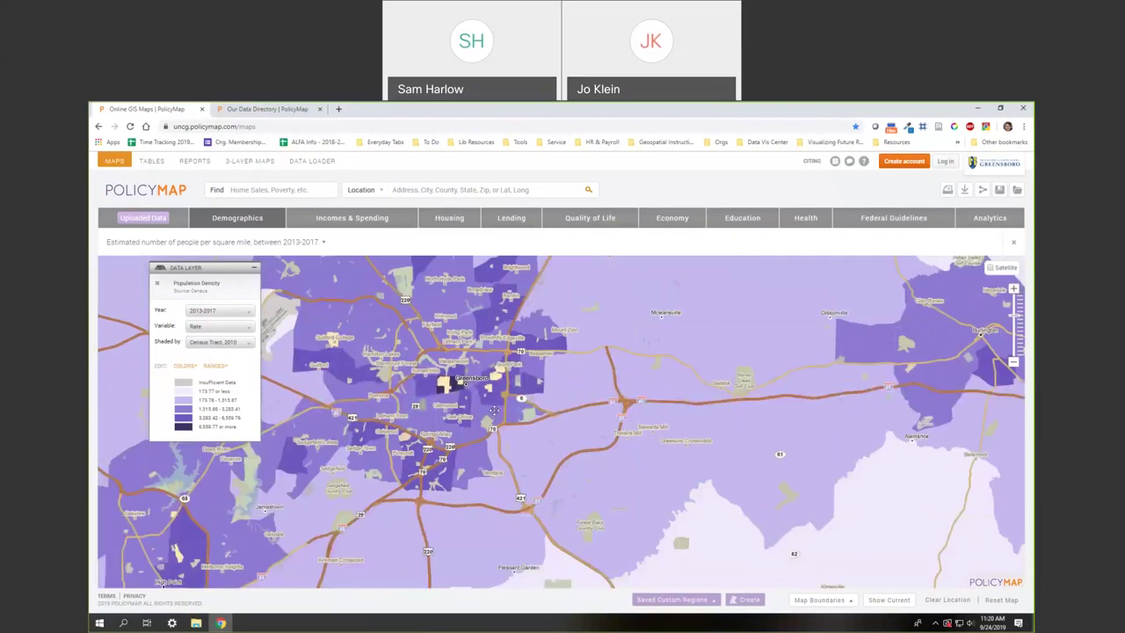
left_click_drag(495, 411, 519, 435)
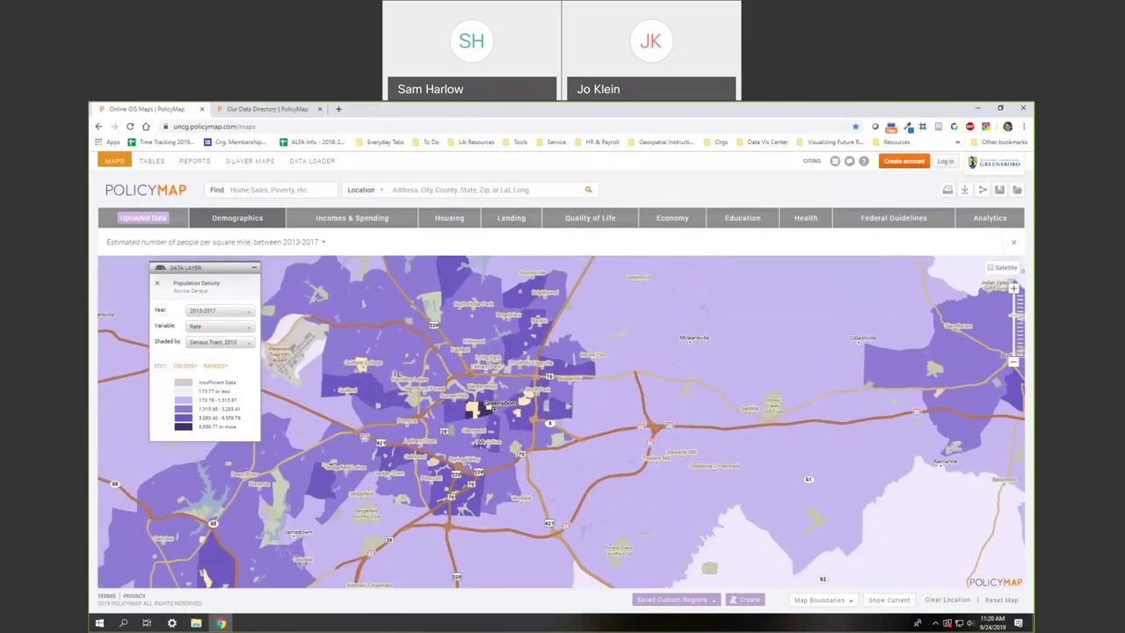
Zoom in on central Greensboro and shade the population density by Block Group, 2010
left_click(219, 342)
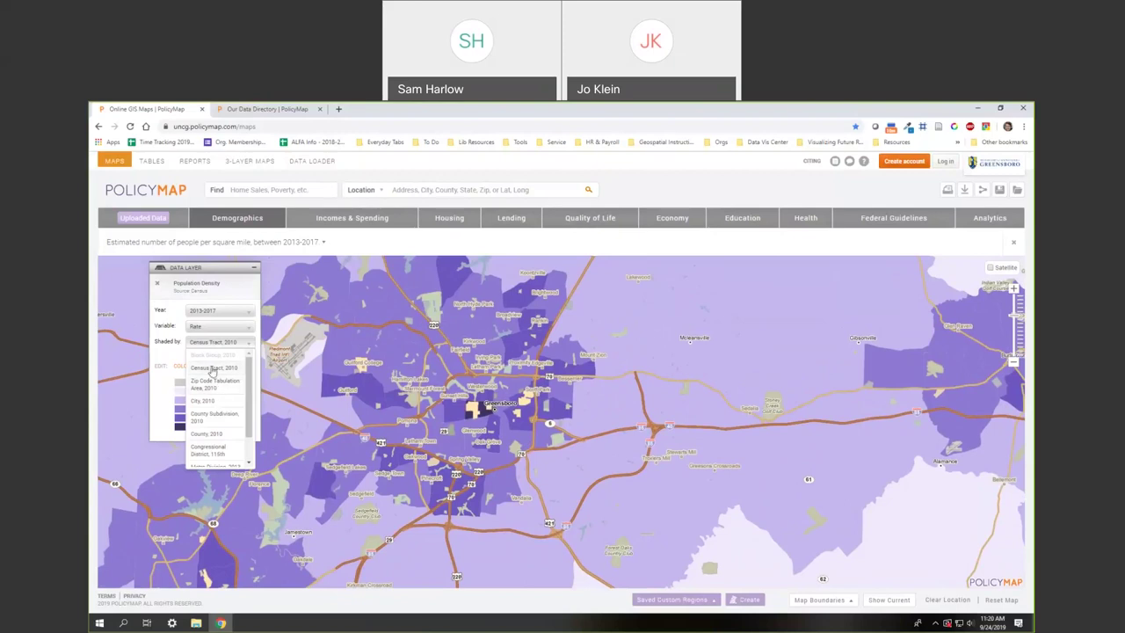
scroll(496, 407, "up", 1)
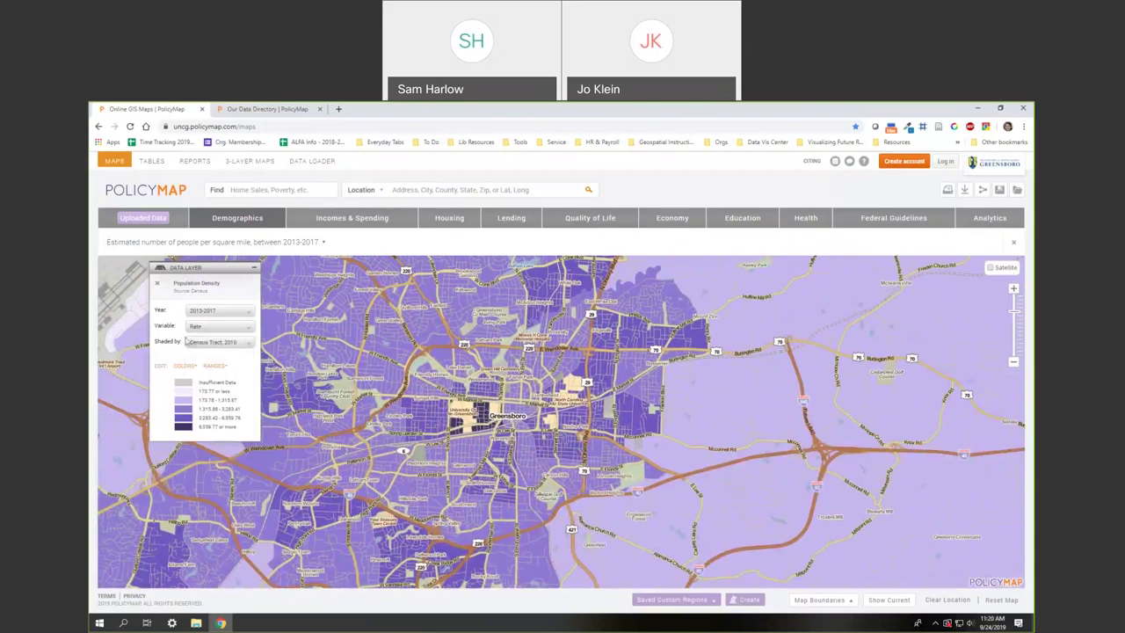
left_click(195, 341)
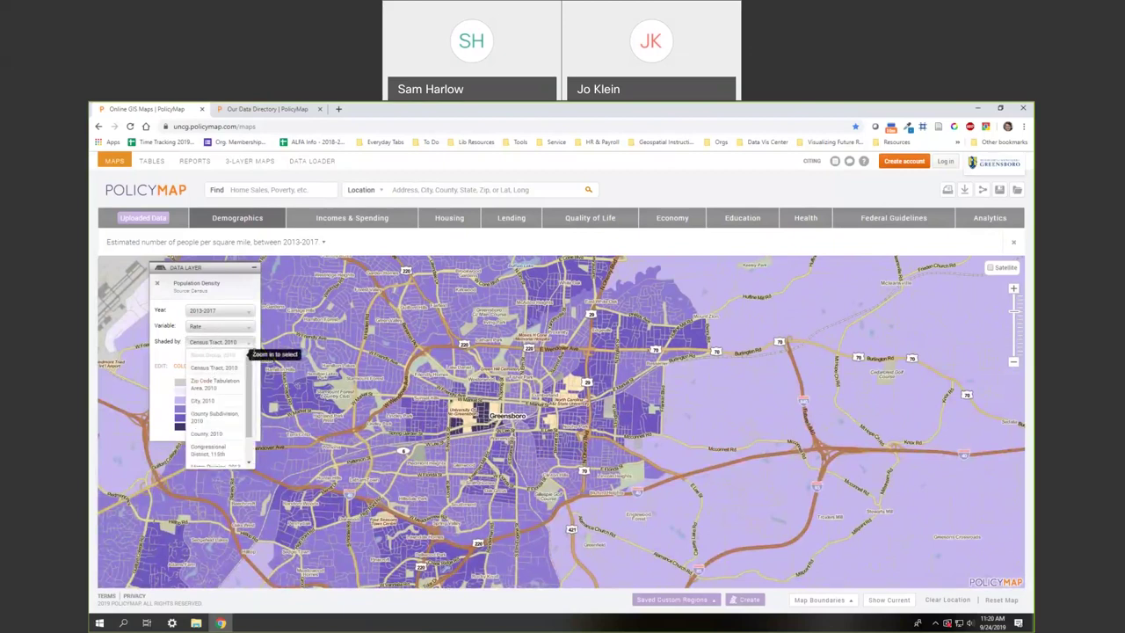
scroll(486, 422, "up", 1)
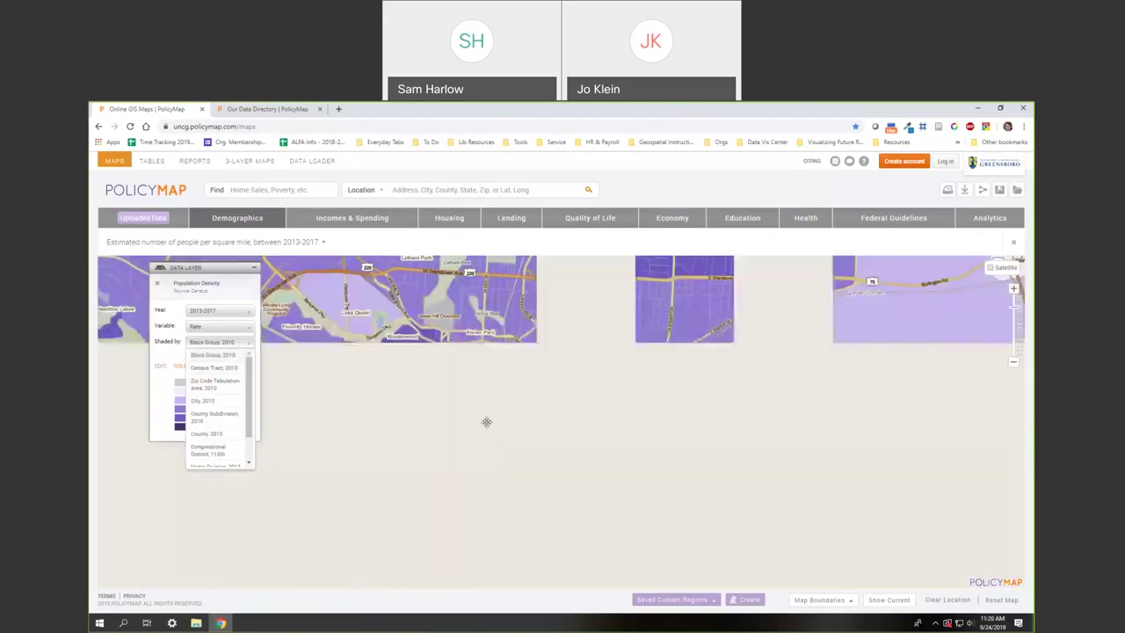
scroll(479, 419, "up", 1)
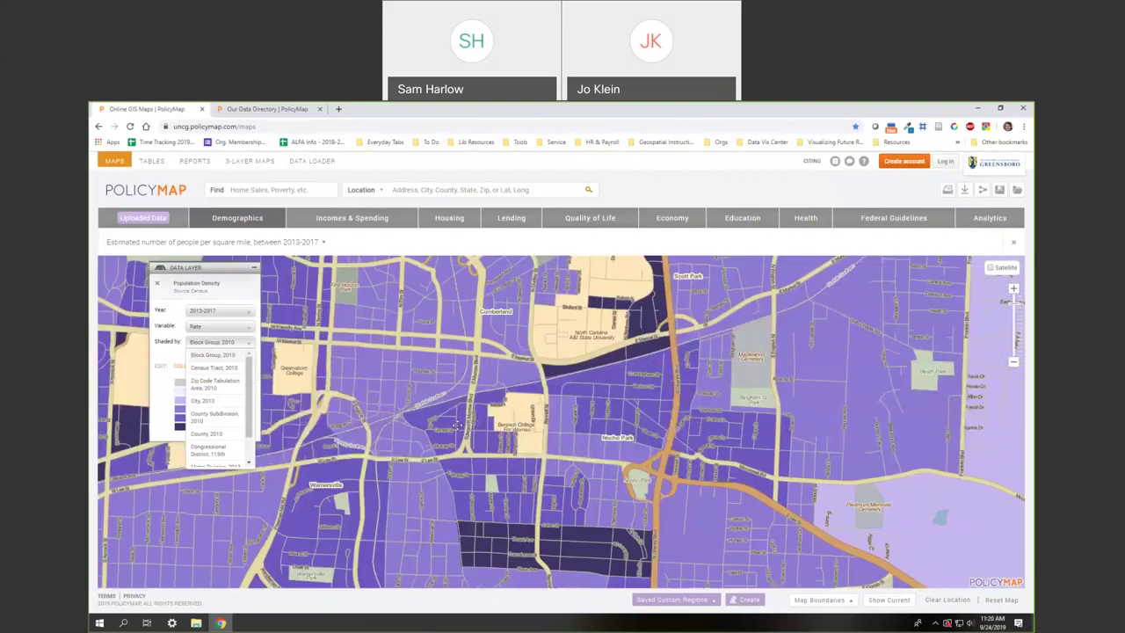
left_click(229, 358)
Examine the block-group population density around the University of NC Greensboro campus and the neighbouring colleges
left_click_drag(311, 419, 557, 472)
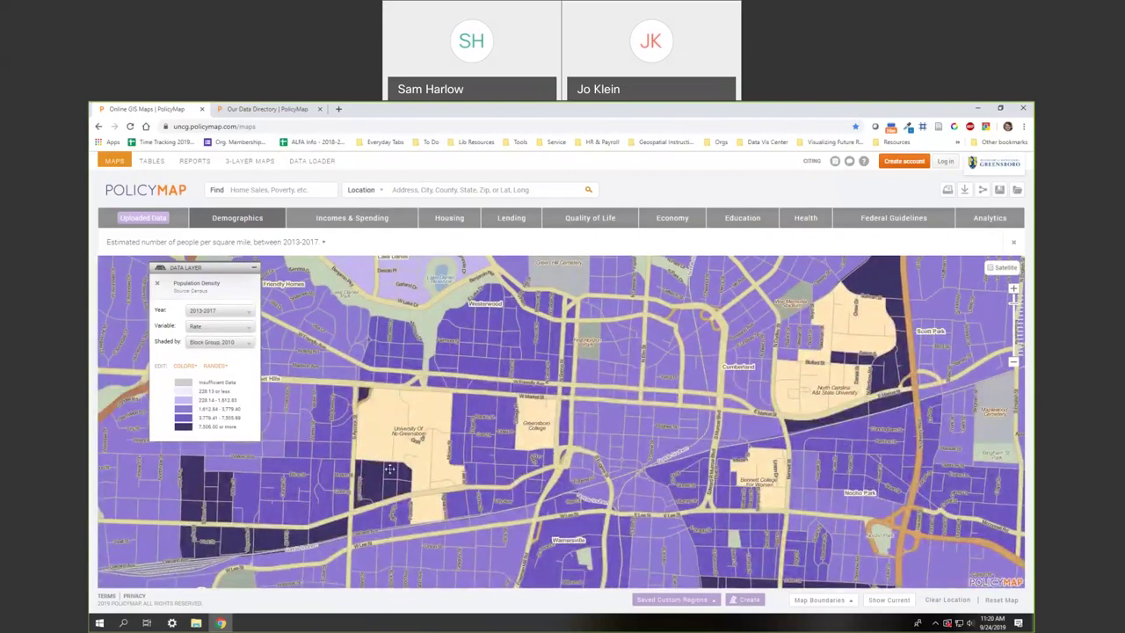
left_click_drag(264, 534, 256, 457)
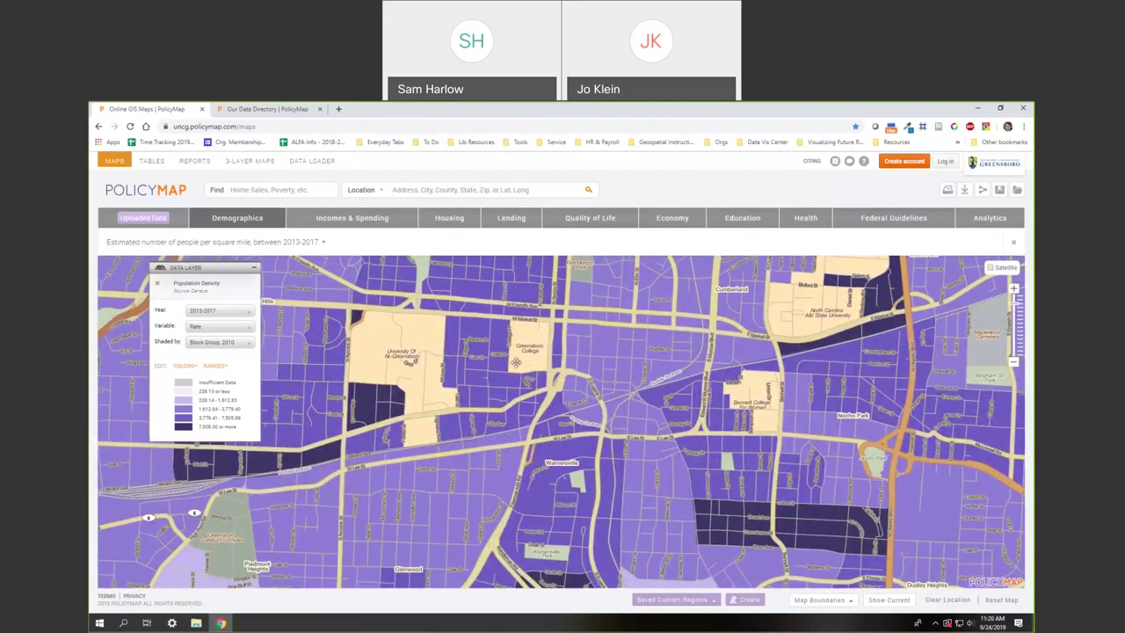
left_click_drag(507, 424, 375, 473)
left_click_drag(244, 496, 473, 421)
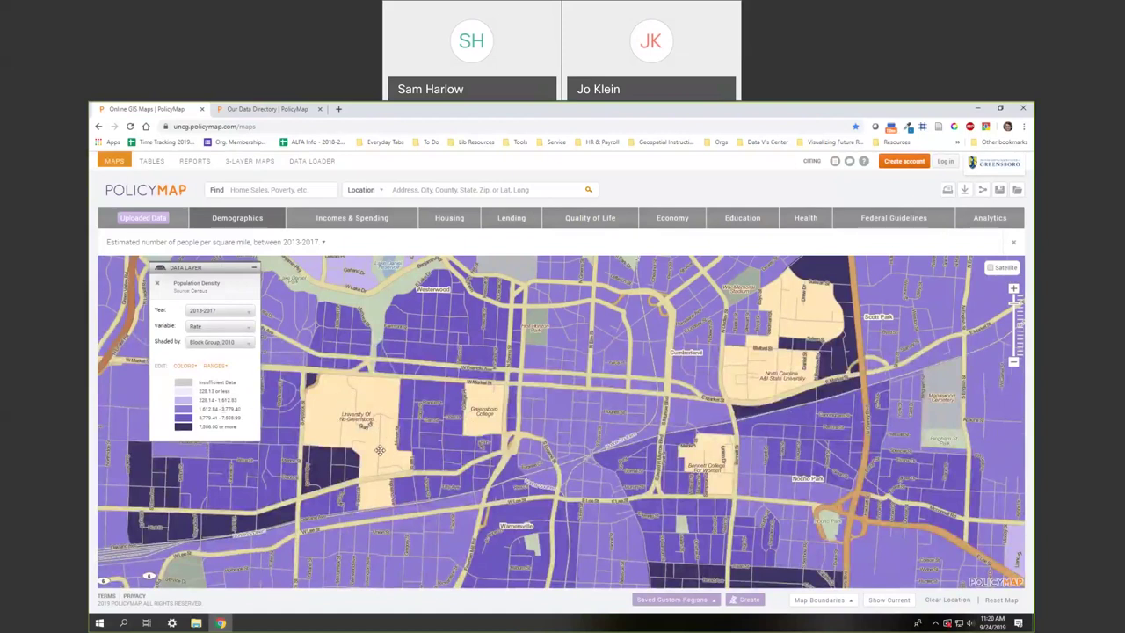
left_click_drag(372, 451, 447, 372)
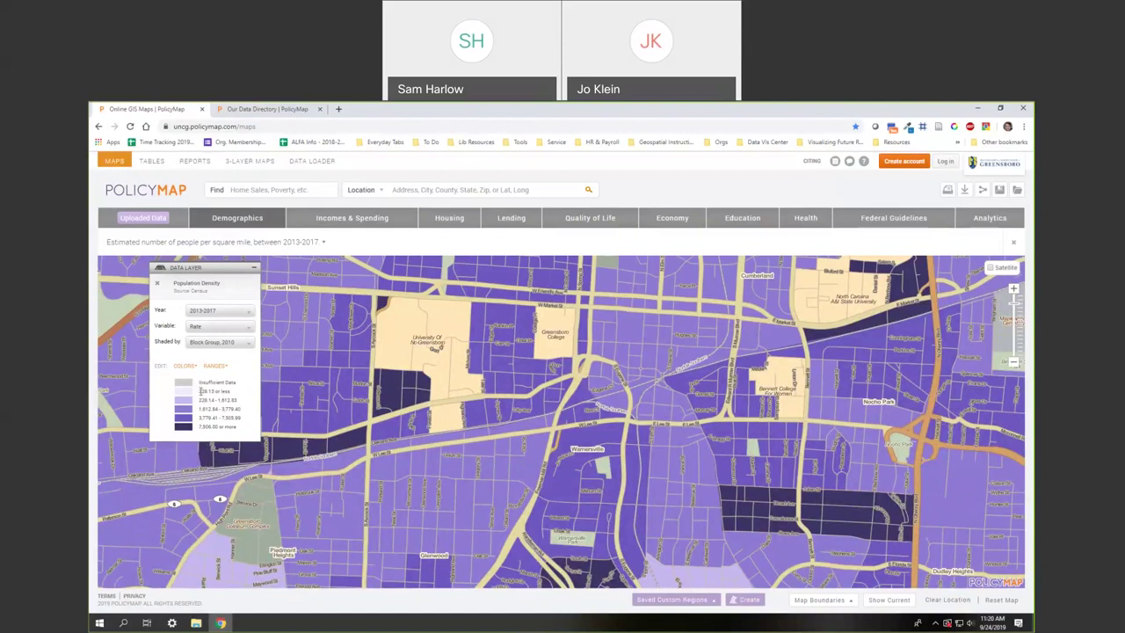
Divide the population density legend into 7 ranges, then reduce it to 3 ranges
left_click_drag(202, 382, 214, 387)
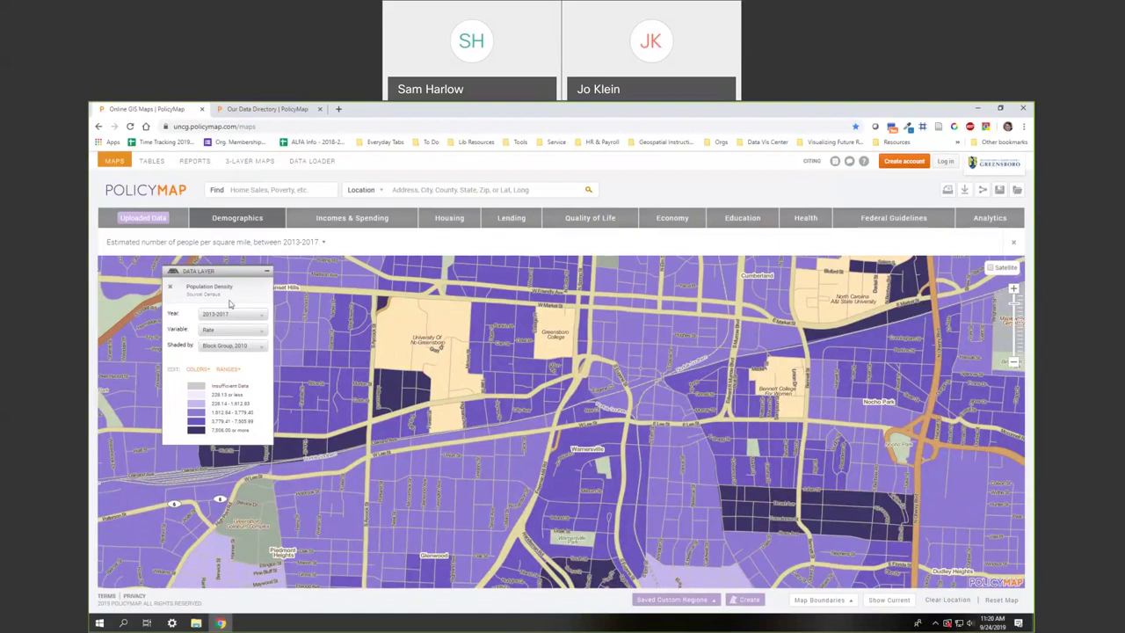
mouse_move(216, 271)
left_mouse_down()
mouse_move(306, 273)
mouse_move(231, 277)
mouse_move(210, 257)
left_mouse_up()
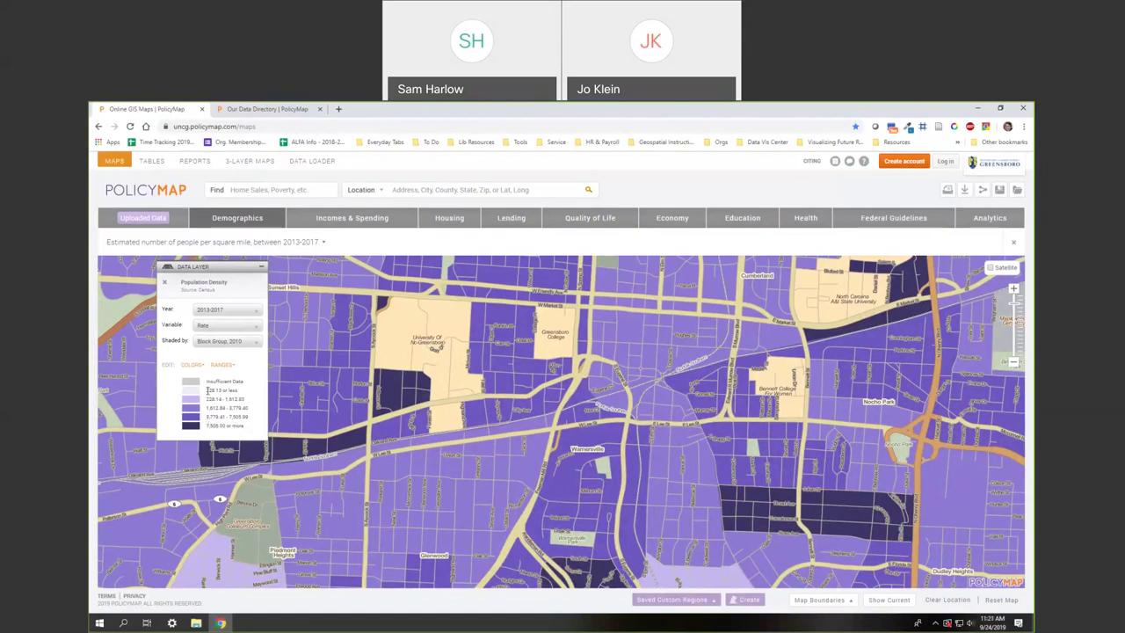
left_click(222, 367)
left_click(226, 384)
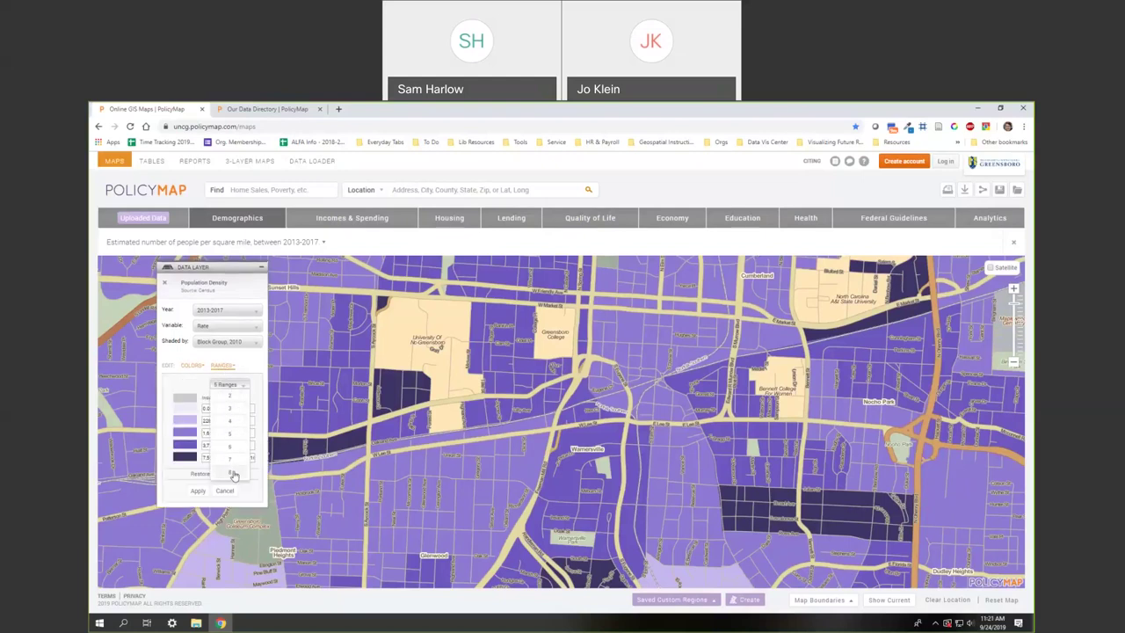
left_click(233, 463)
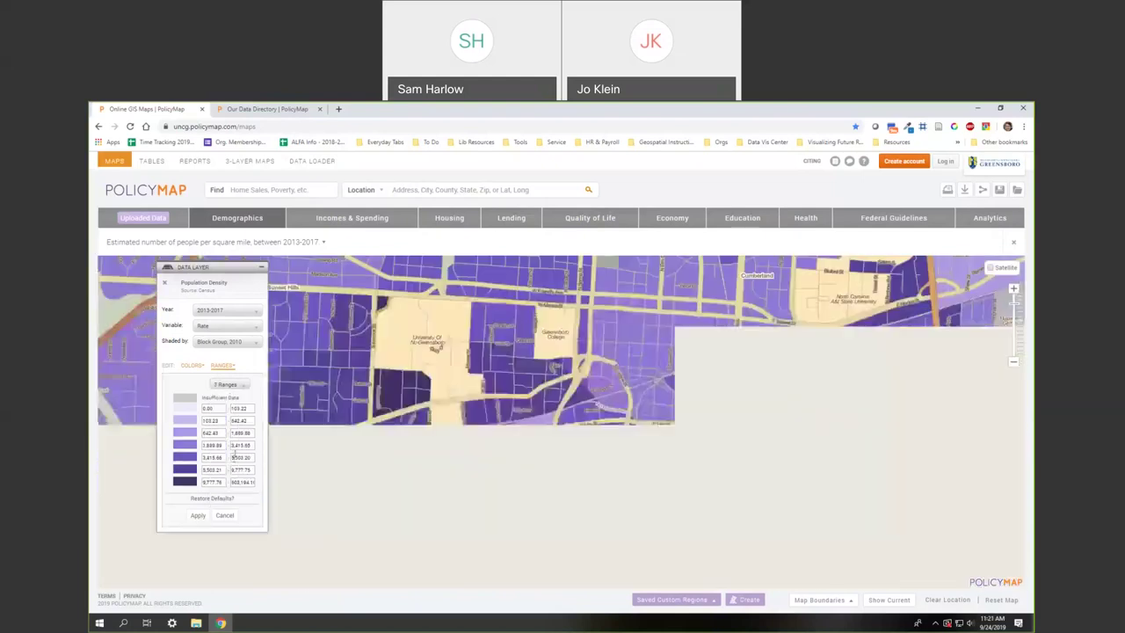
left_click(226, 384)
left_click(231, 410)
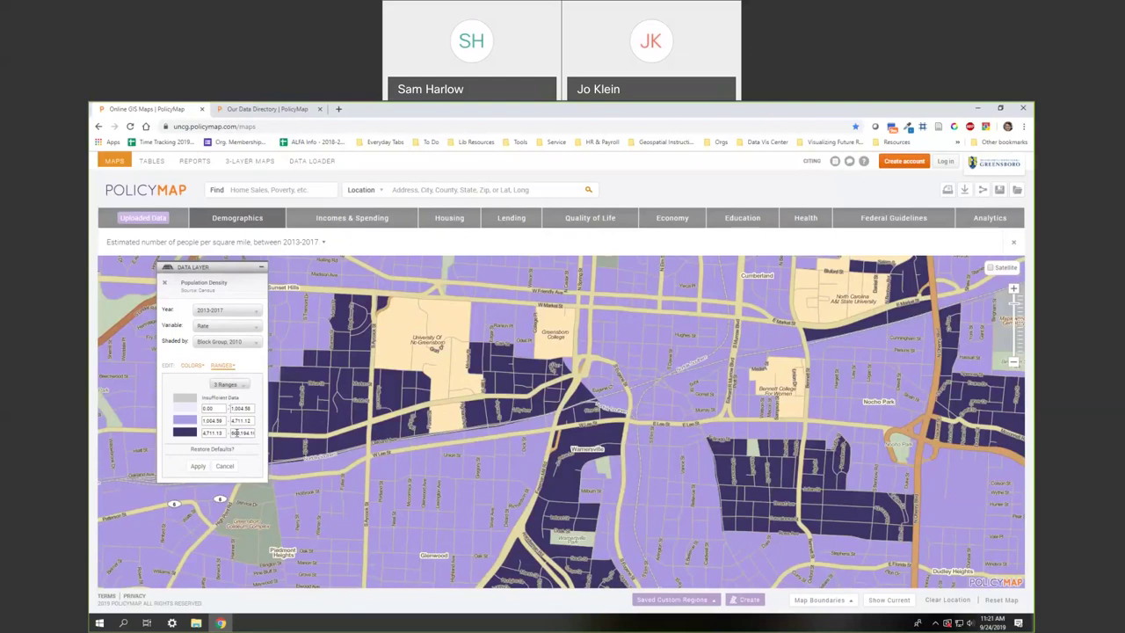
Set the upper limit of the highest population density range to 6,000 and apply the custom ranges
double_click(252, 433)
left_click_drag(252, 433, 261, 436)
left_click(229, 436)
left_click_drag(205, 434, 223, 435)
left_click(233, 432)
left_click(242, 420)
left_click(249, 432)
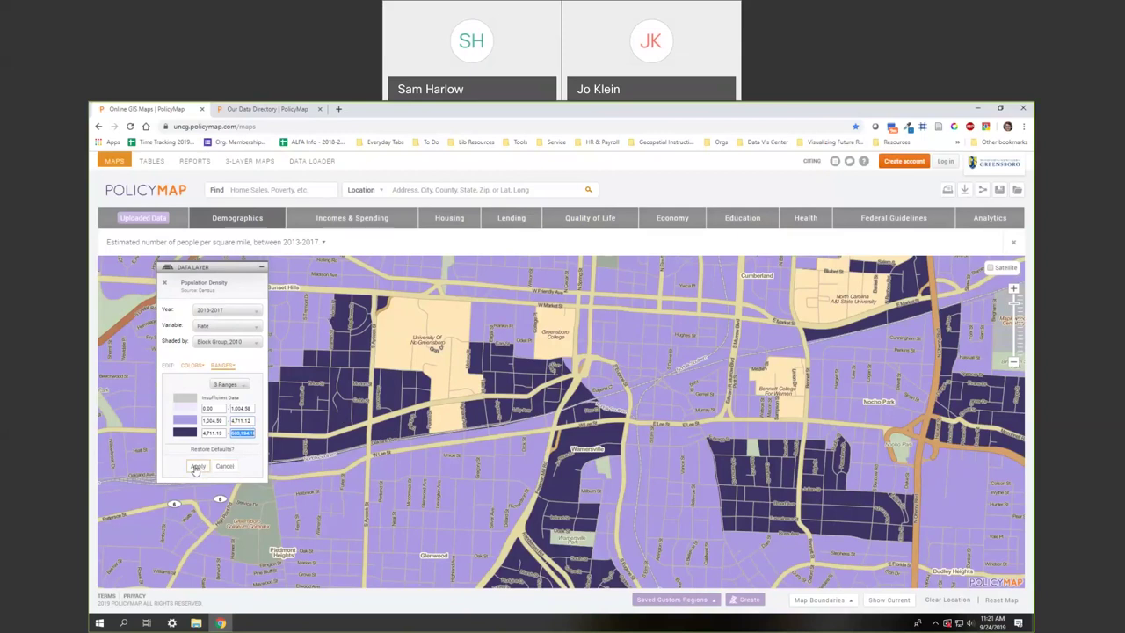
type("5000")
left_click(200, 466)
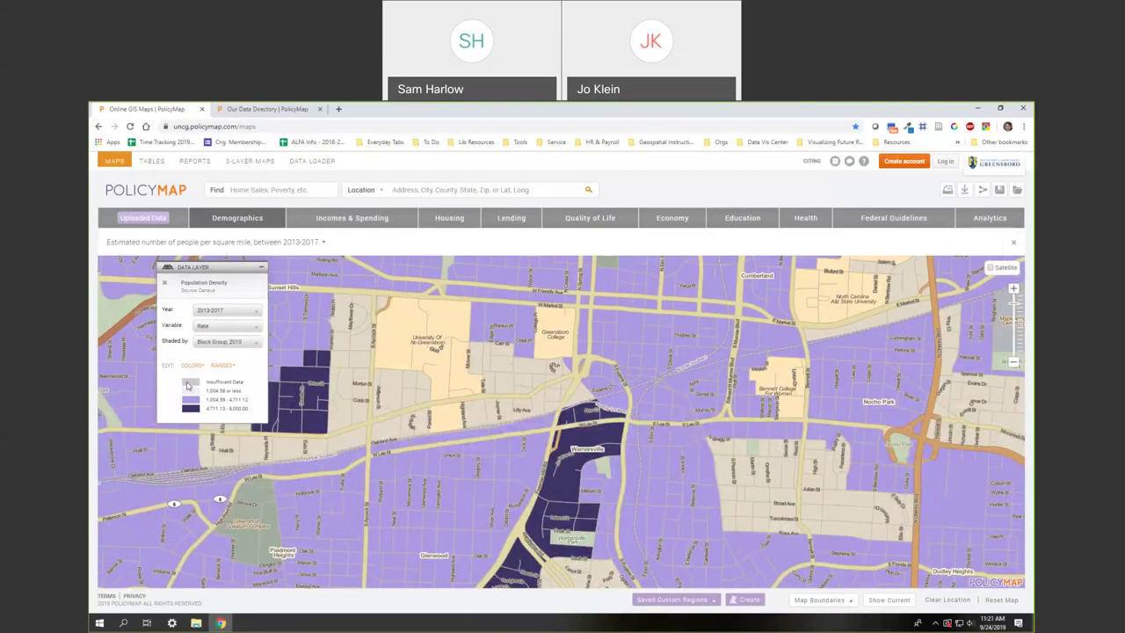
Add the Libraries data points from the Quality of Life data and remove the Population Density layer from the map
left_click_drag(567, 487, 421, 351)
scroll(576, 423, "down", 1)
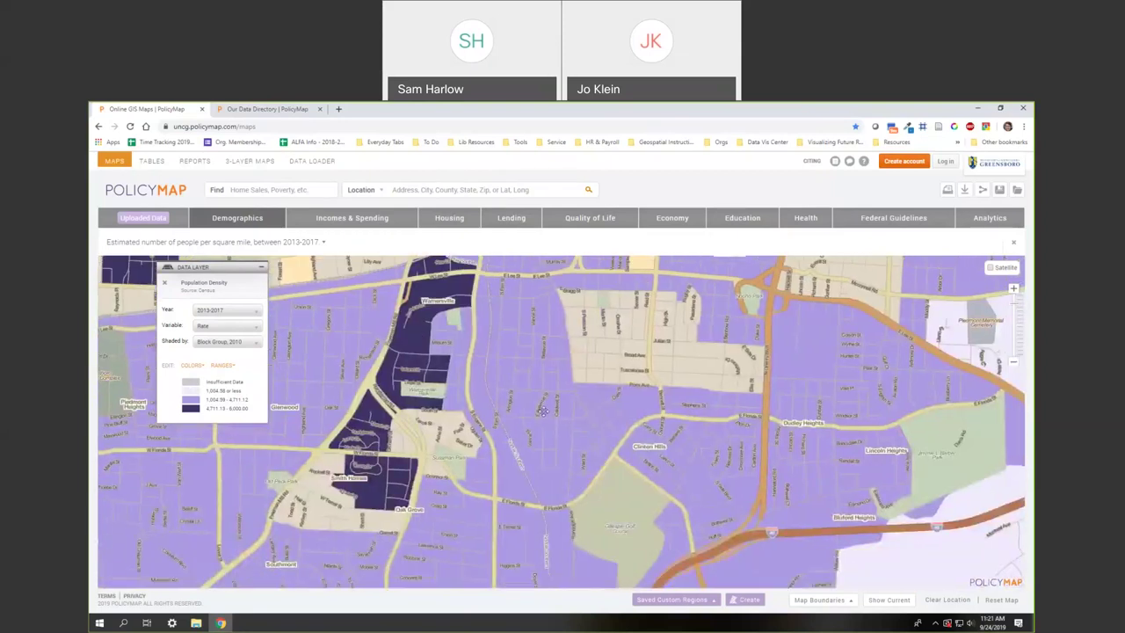
left_click_drag(513, 433, 596, 477)
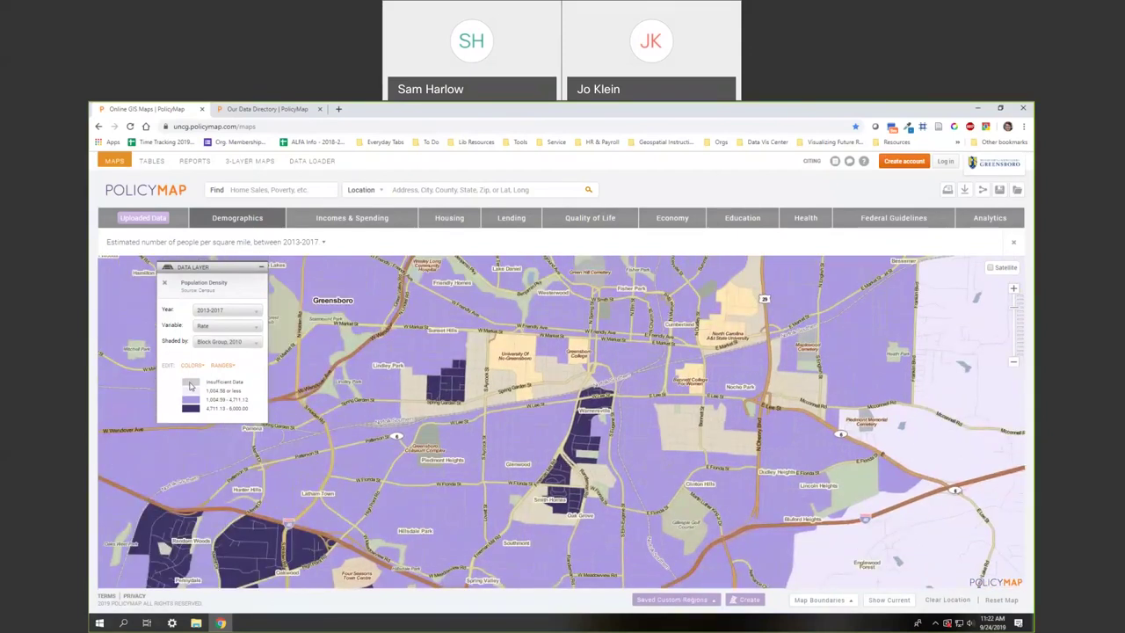
left_click_drag(514, 502, 517, 416)
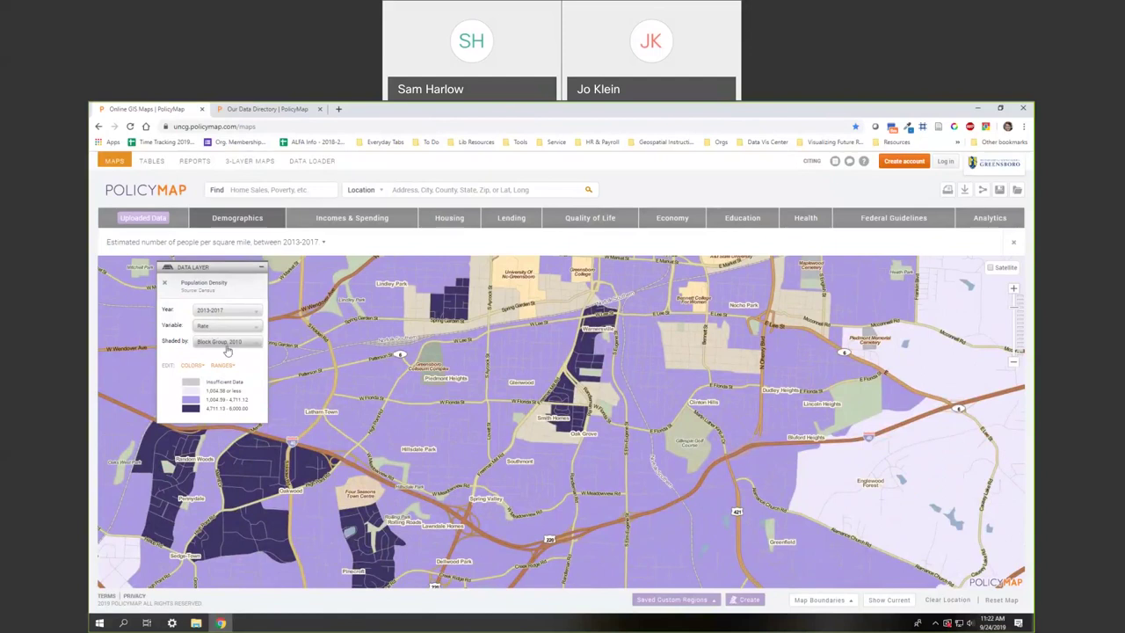
left_click(351, 218)
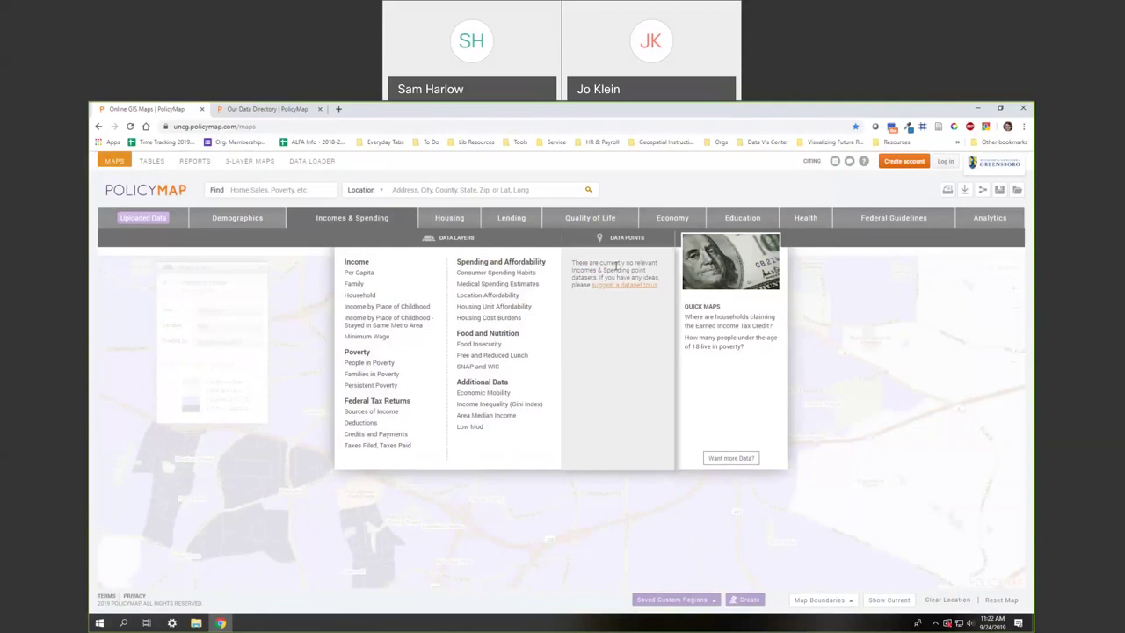
left_click(571, 220)
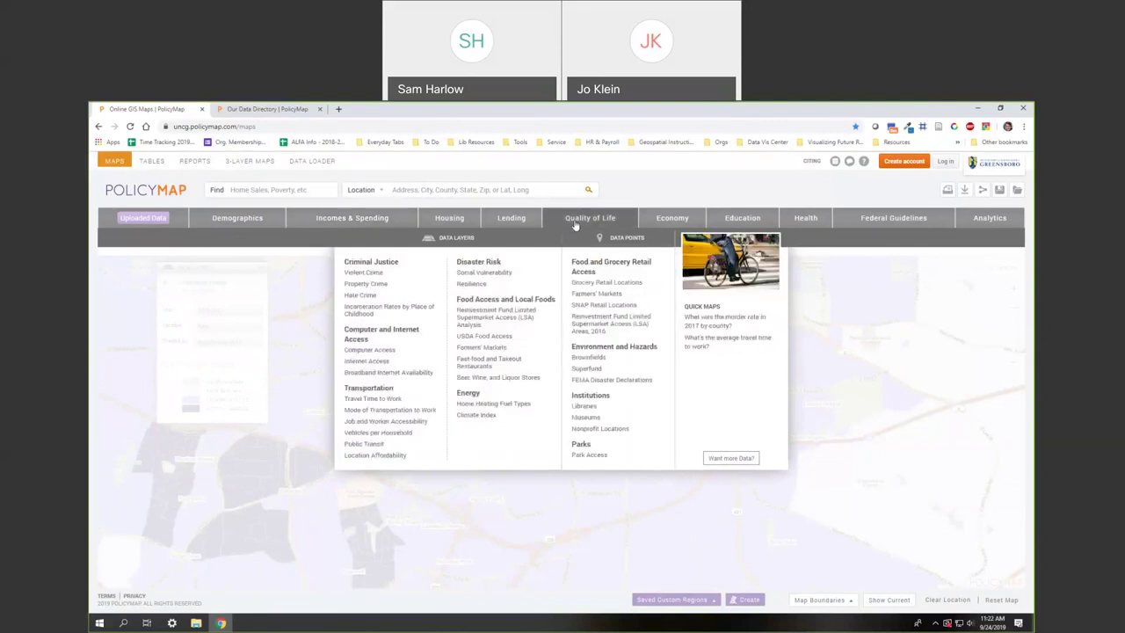
left_click(585, 408)
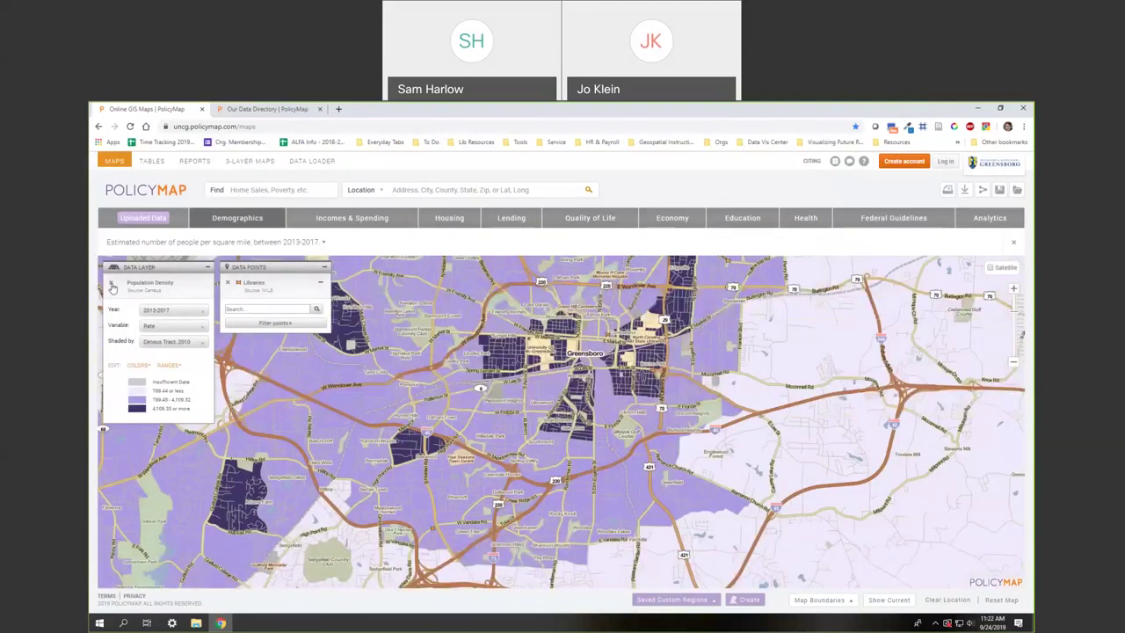
left_click(111, 282)
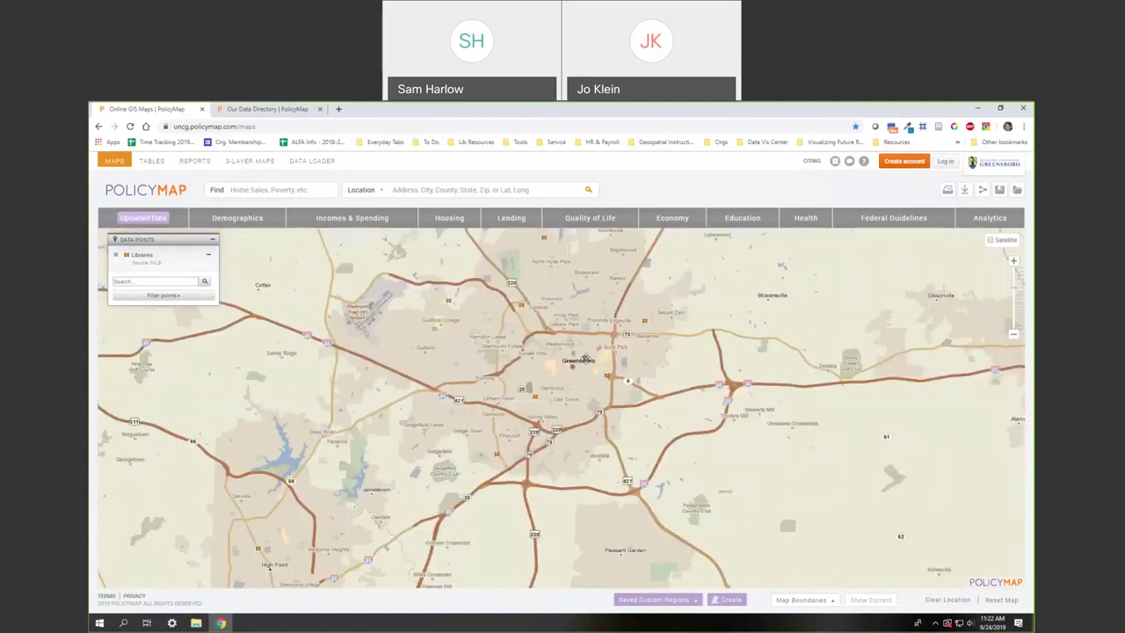
View the details of the Greensboro Public Library point and review the Libraries layer's IMLS source in the data directory
left_click(587, 360)
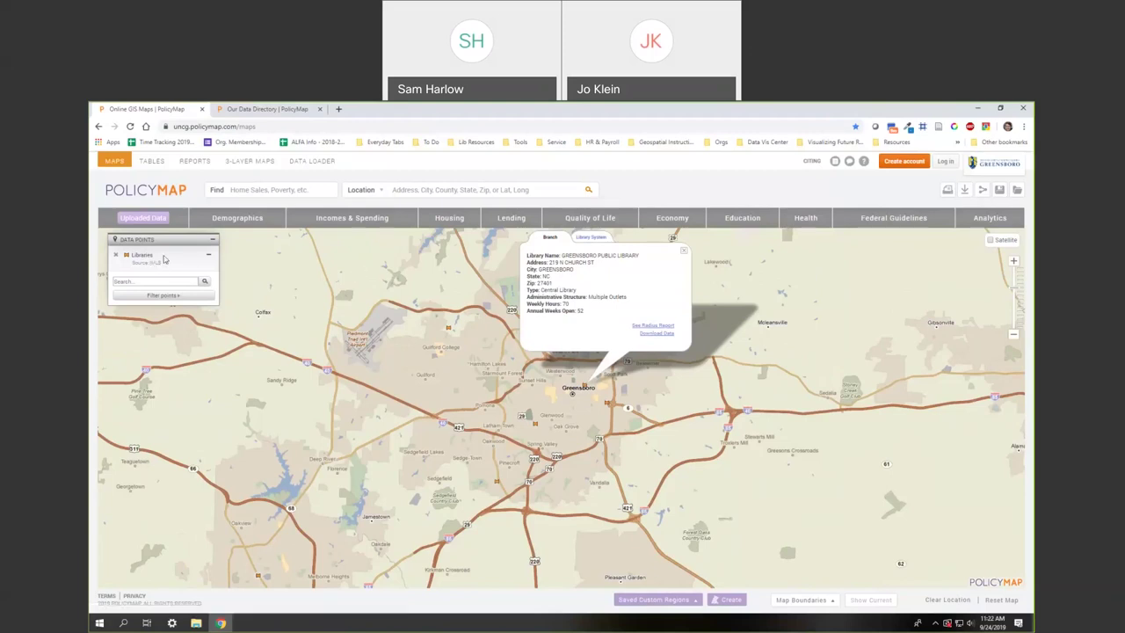
left_click(156, 266)
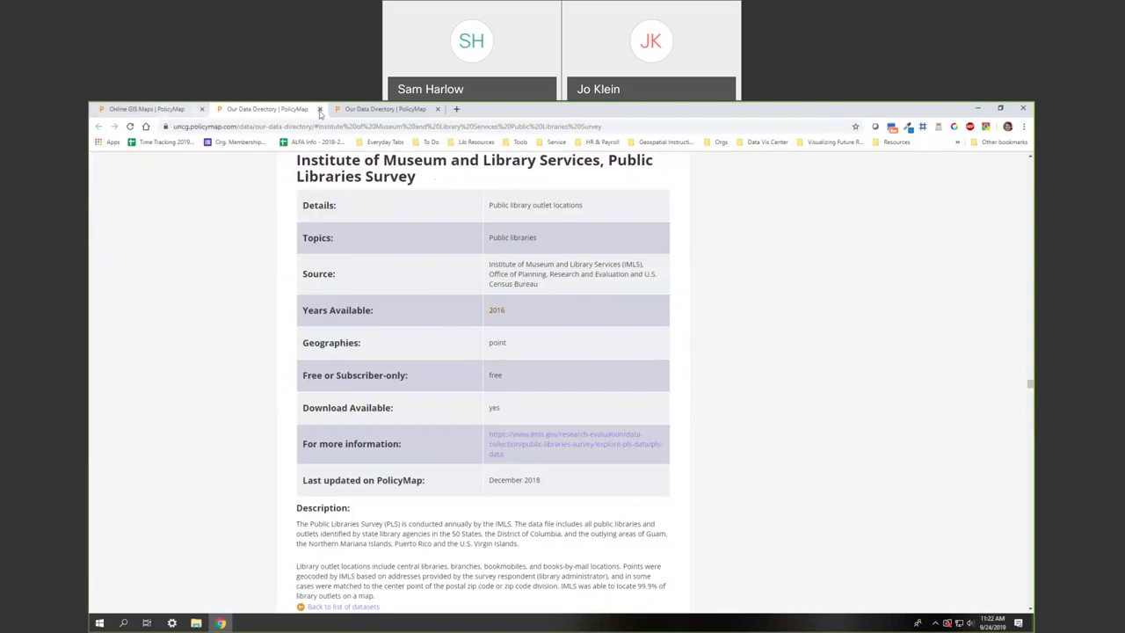
left_click(438, 110)
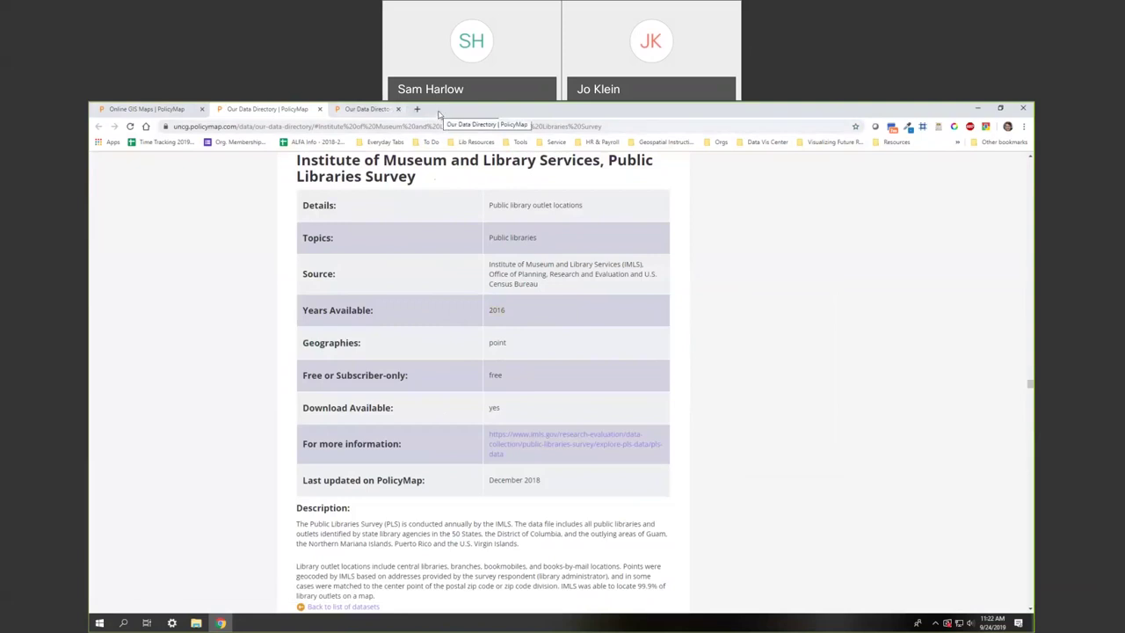
left_click(319, 109)
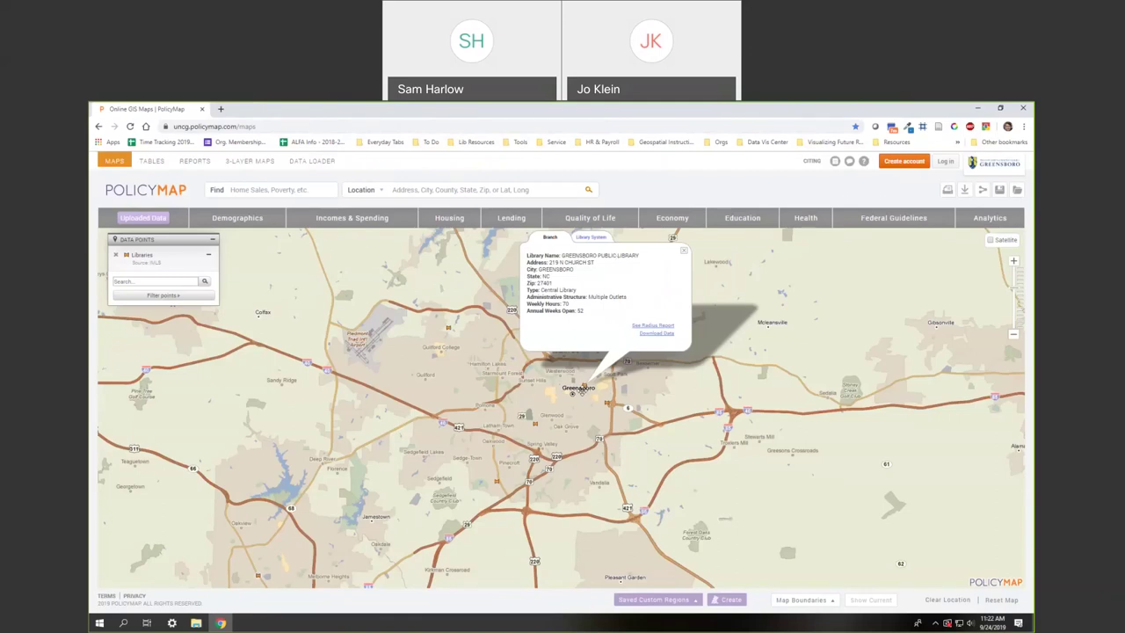
View the details of the branch library east of downtown Greensboro and of the Glenwood Branch
left_click(608, 405)
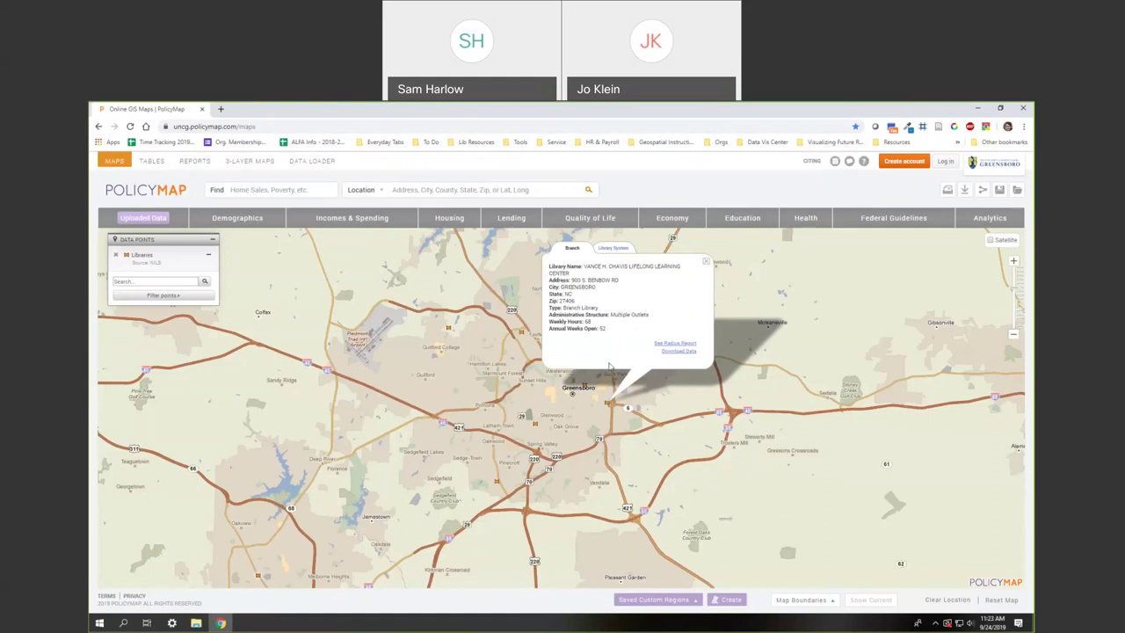
left_click(535, 424)
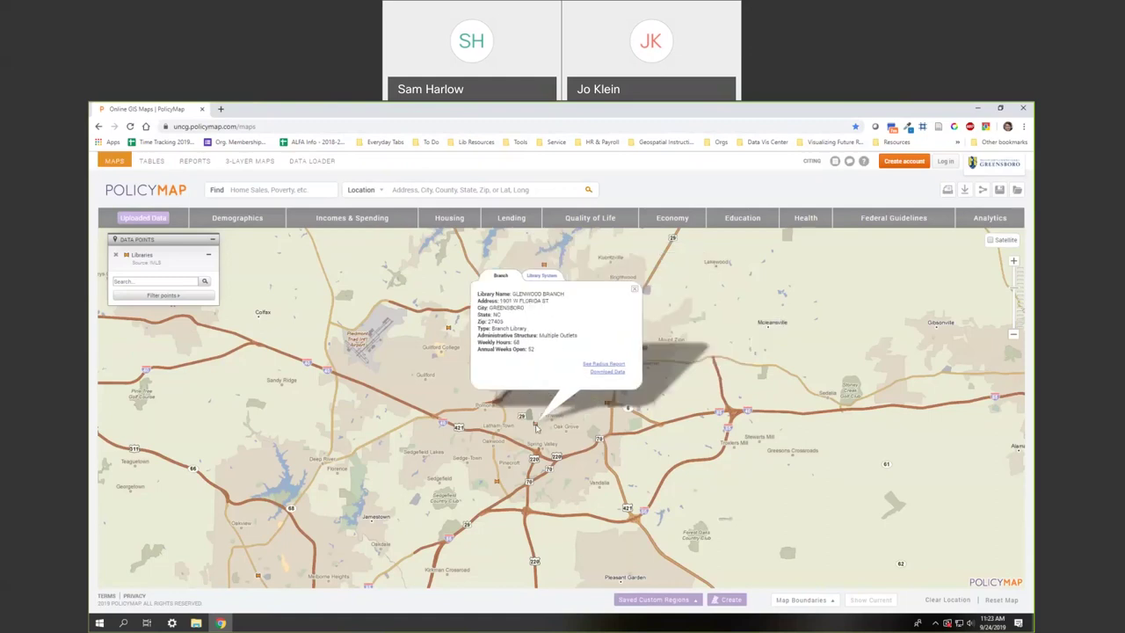
left_click(634, 290)
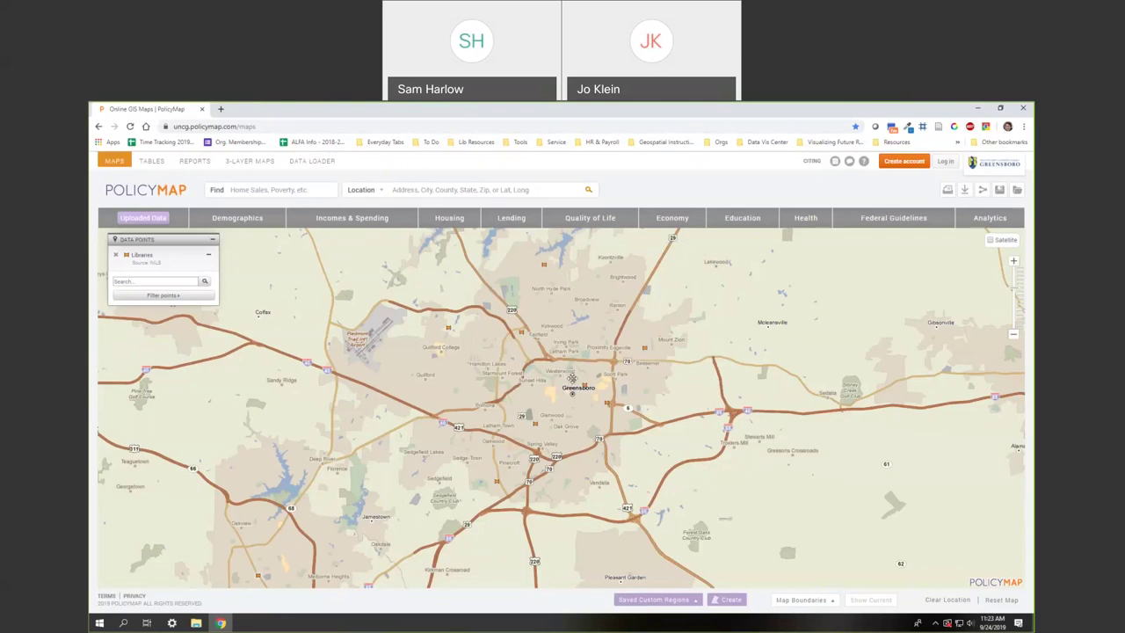
Color code all the library points by Type
left_click_drag(593, 413, 523, 438)
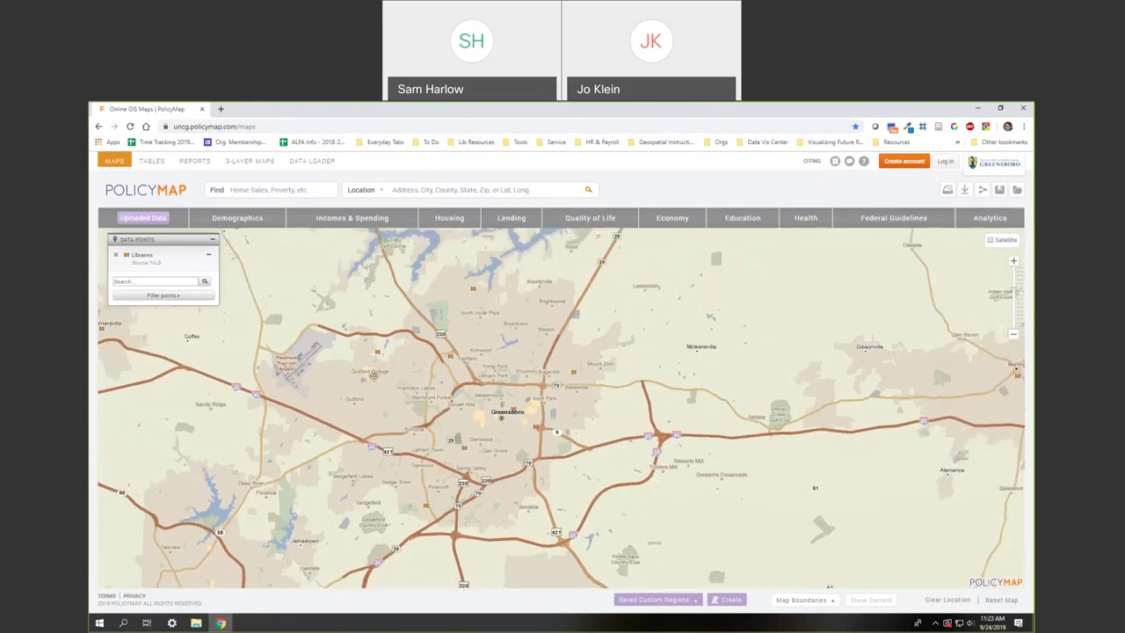
left_click(180, 296)
mouse_move(249, 303)
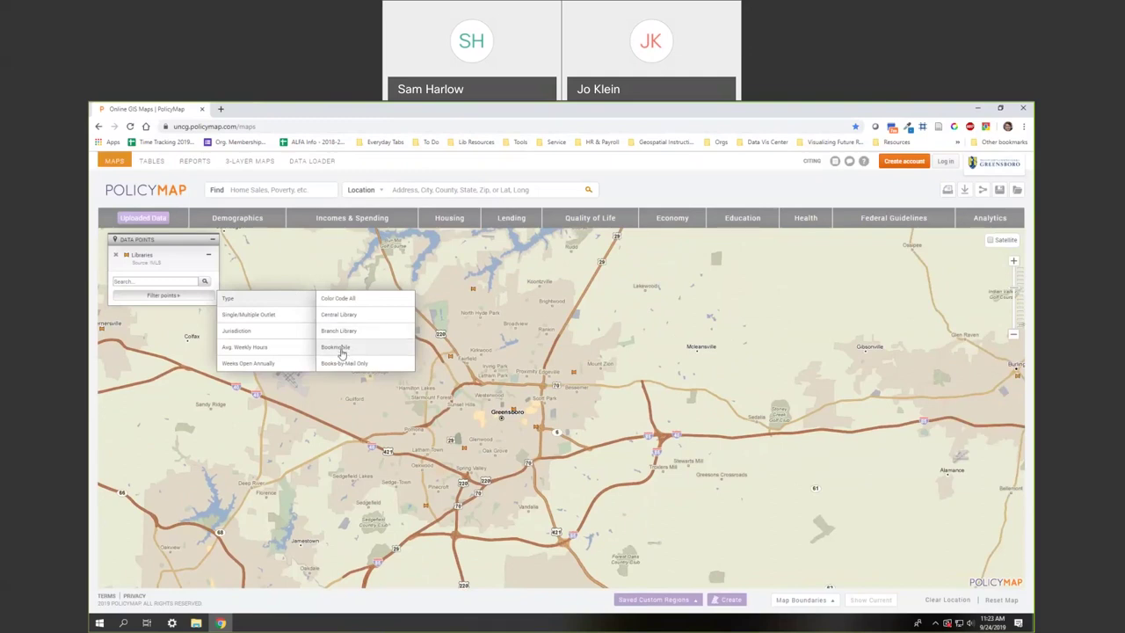
left_click(346, 299)
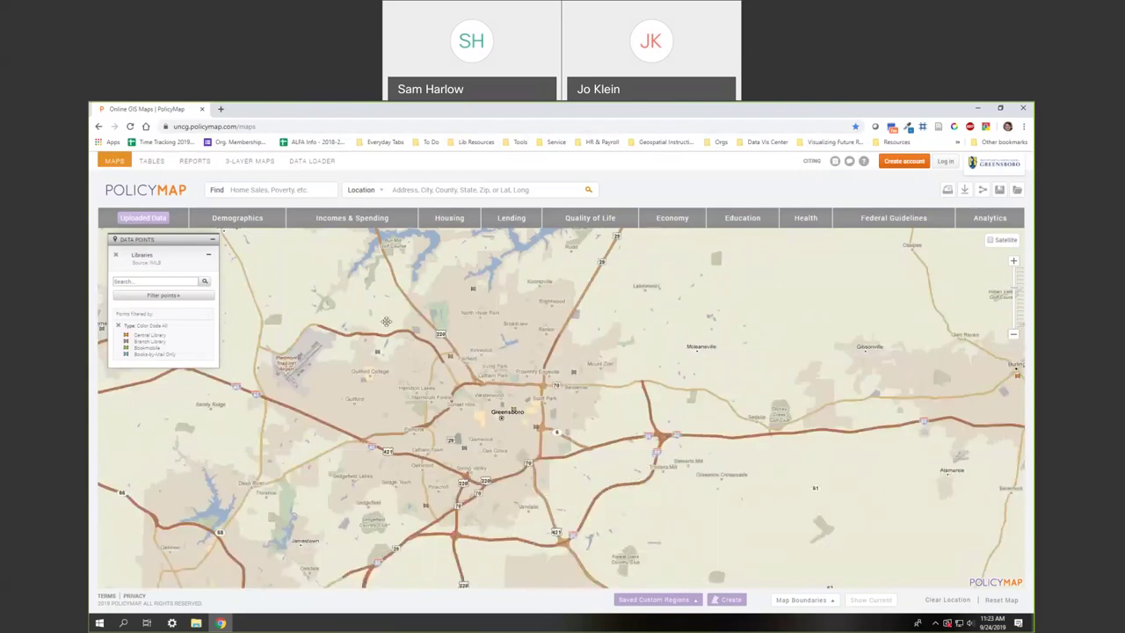
Compare the library type of the color-coded central library and a nearby branch library in Greensboro
left_click(515, 411)
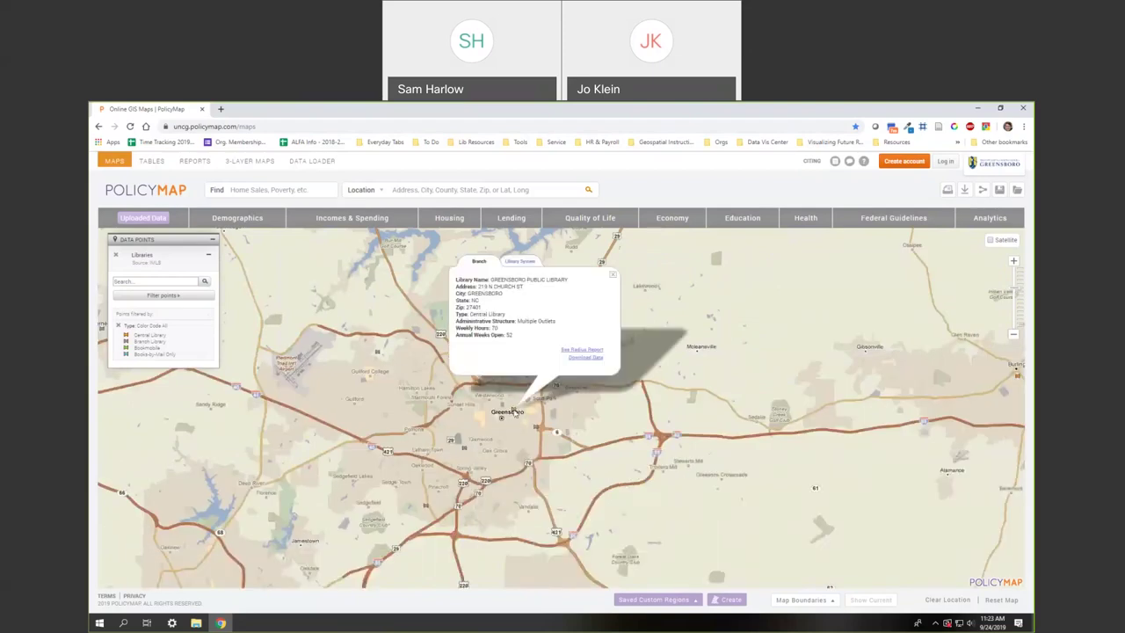
left_click(614, 276)
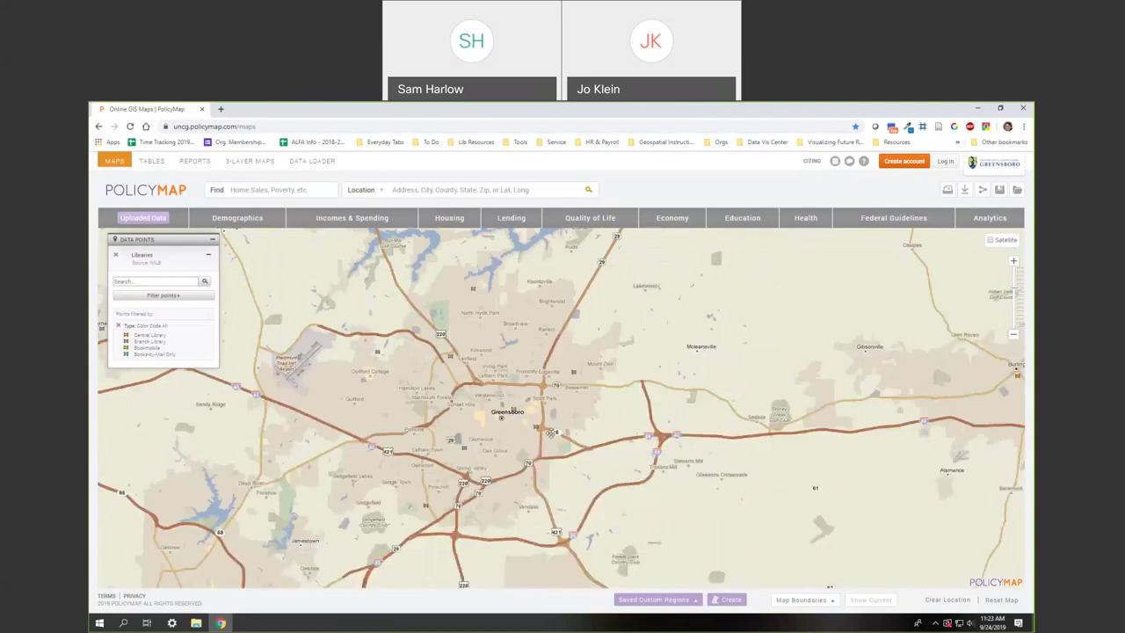
left_click(536, 427)
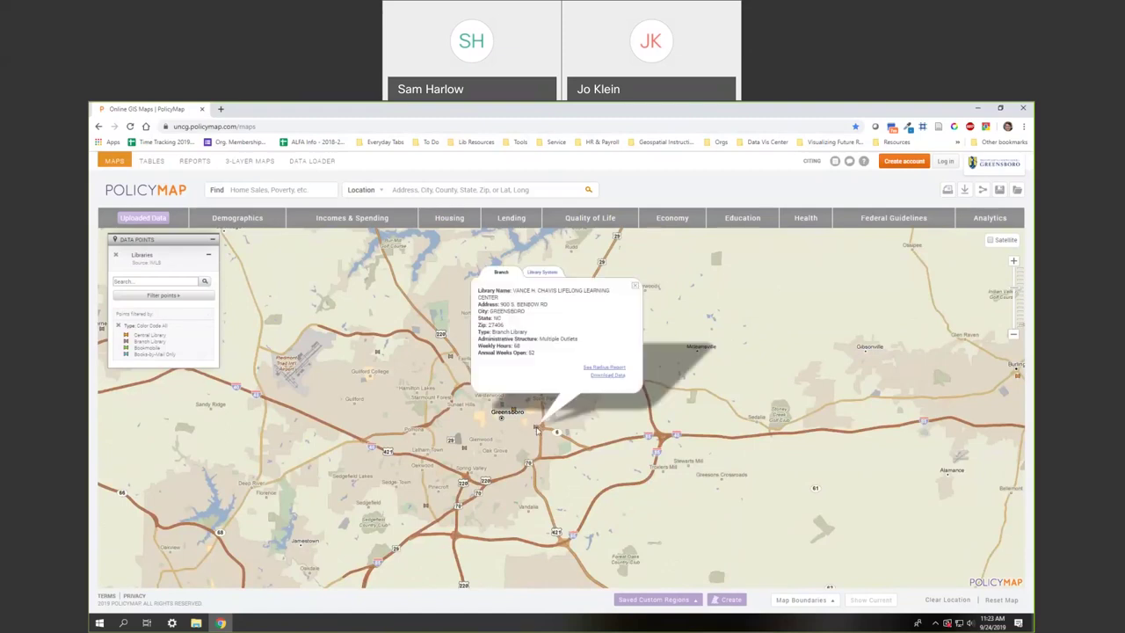
left_click_drag(522, 332, 490, 333)
left_click(635, 287)
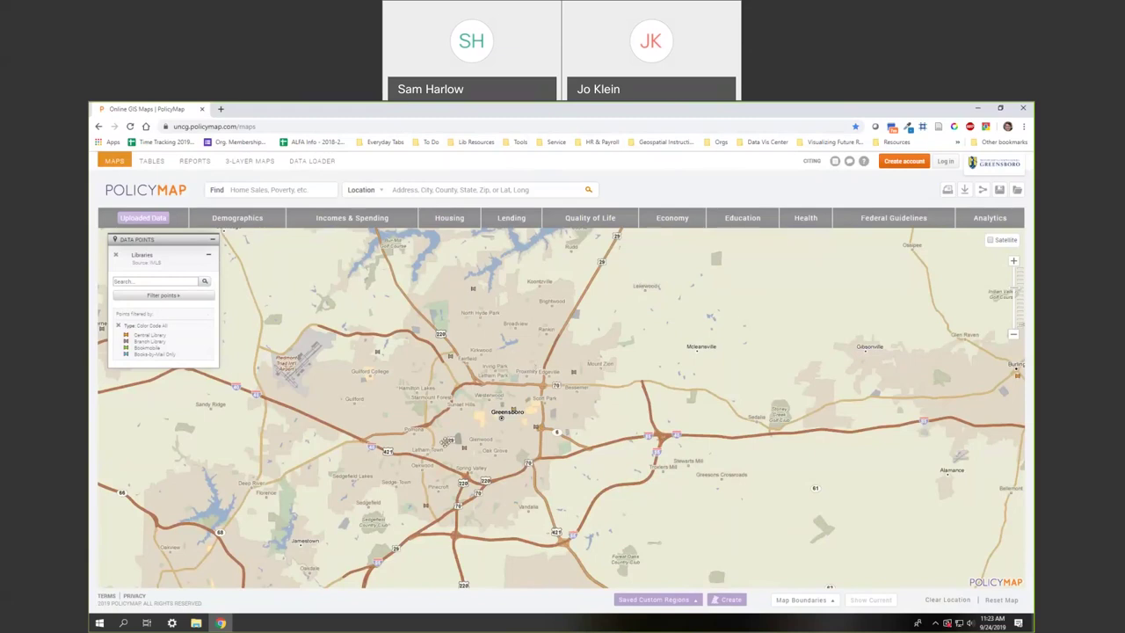
Look up the details of the bookmobile points in Winston-Salem and in Danbury to its north
scroll(542, 447, "down", 1)
scroll(549, 458, "down", 1)
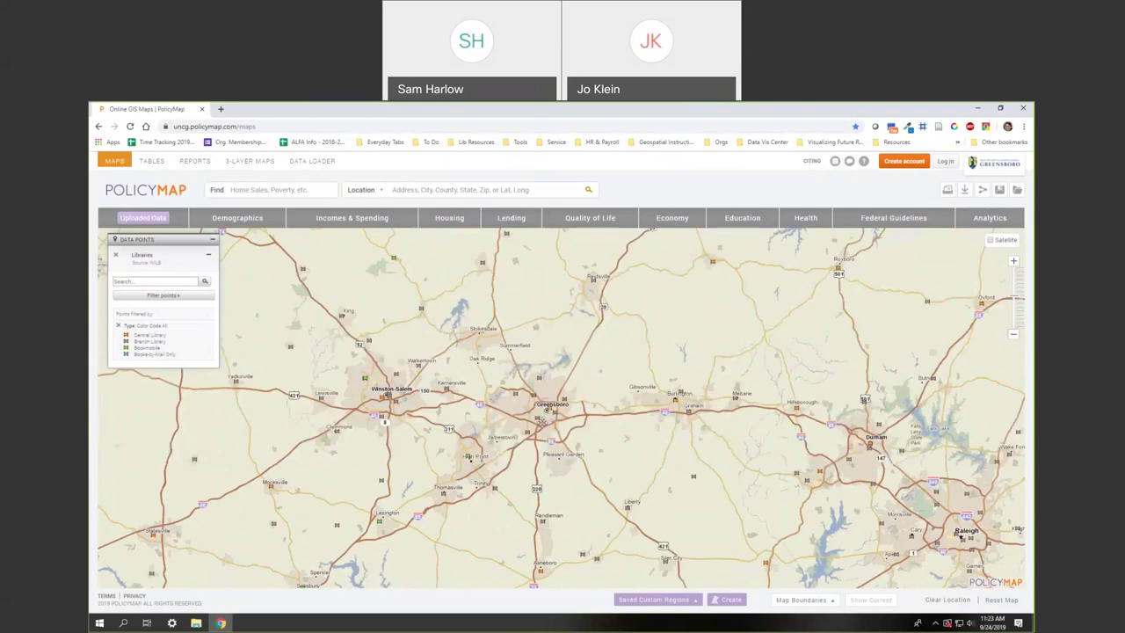
left_click(364, 377)
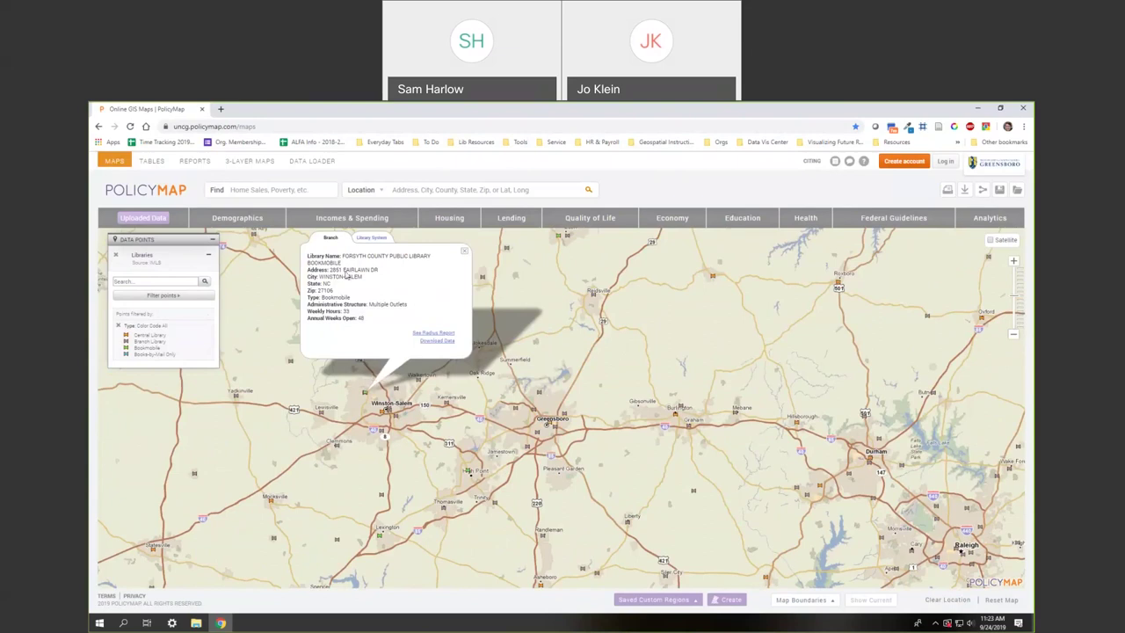
left_click(464, 251)
left_click_drag(393, 272, 590, 330)
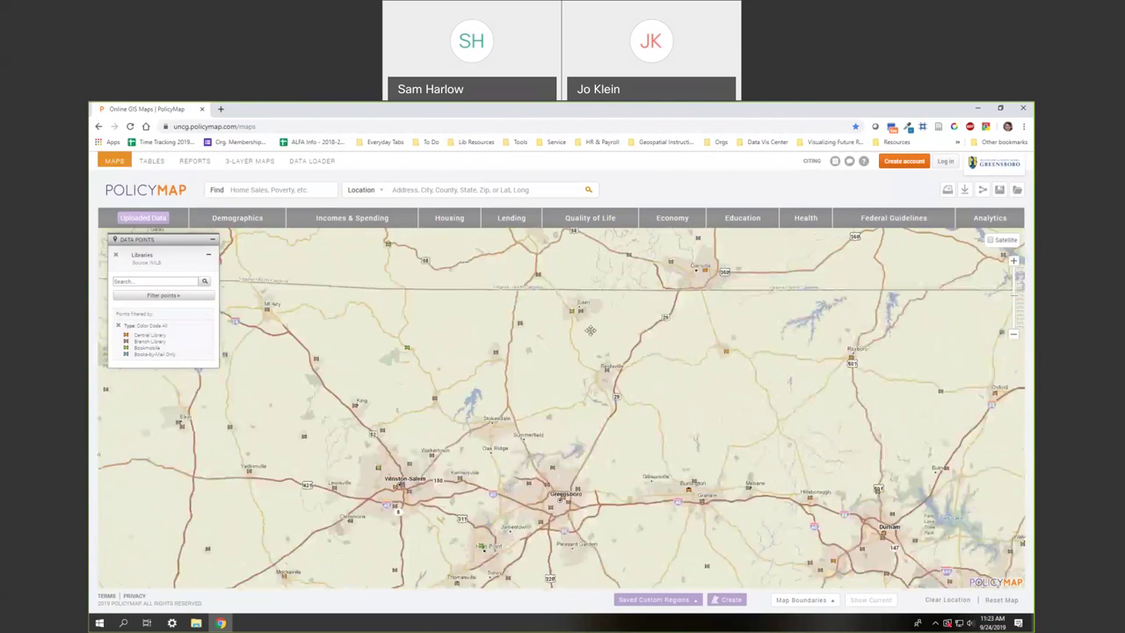
left_click(407, 347)
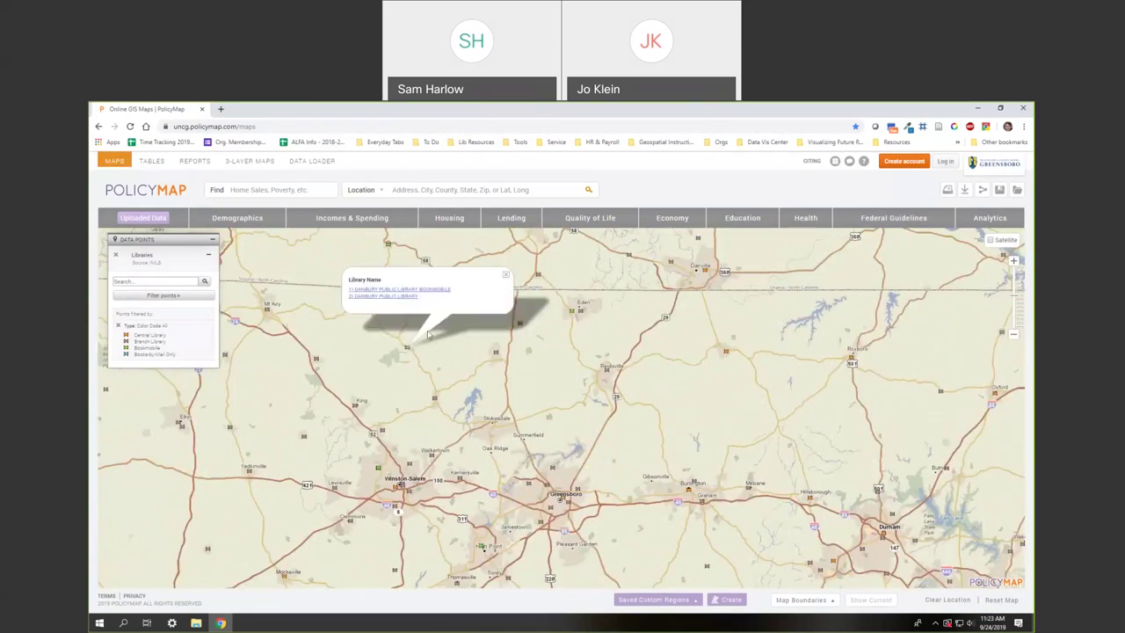
left_click(505, 276)
Remove the Type color coding from the library points and filter them to Avg. Weekly Hours of 9 or fewer
left_click(162, 296)
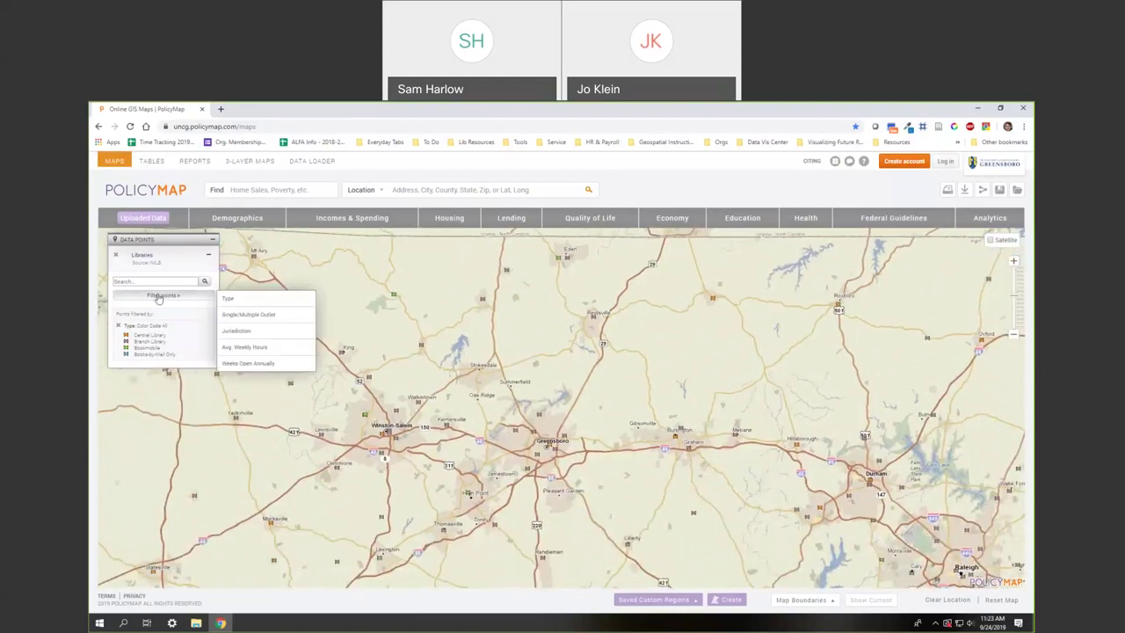
left_click(118, 325)
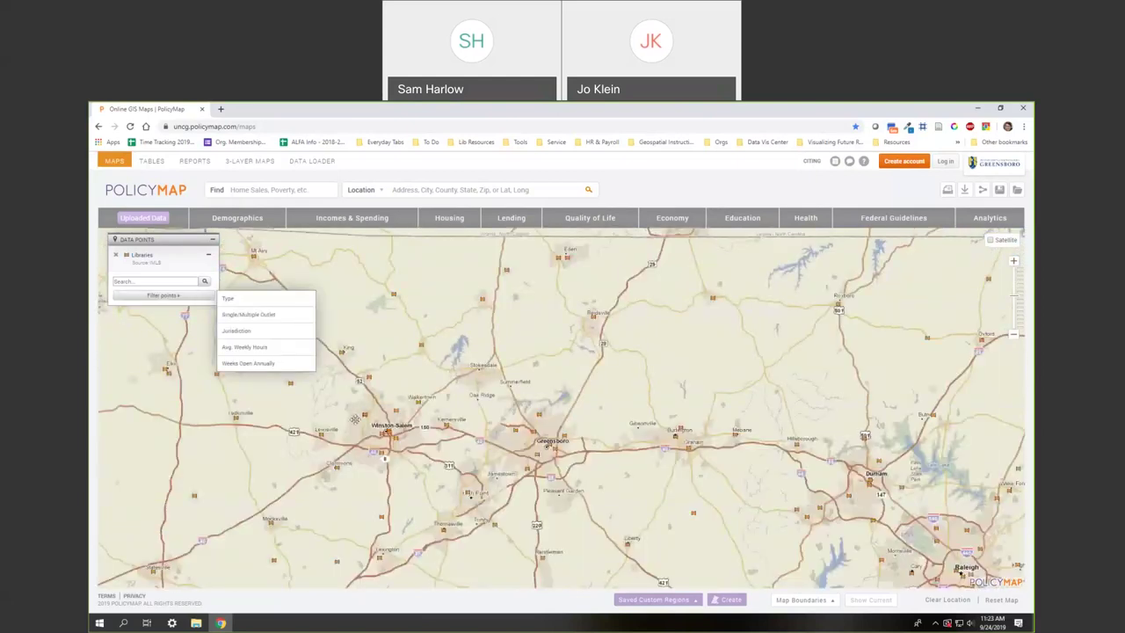
mouse_move(243, 347)
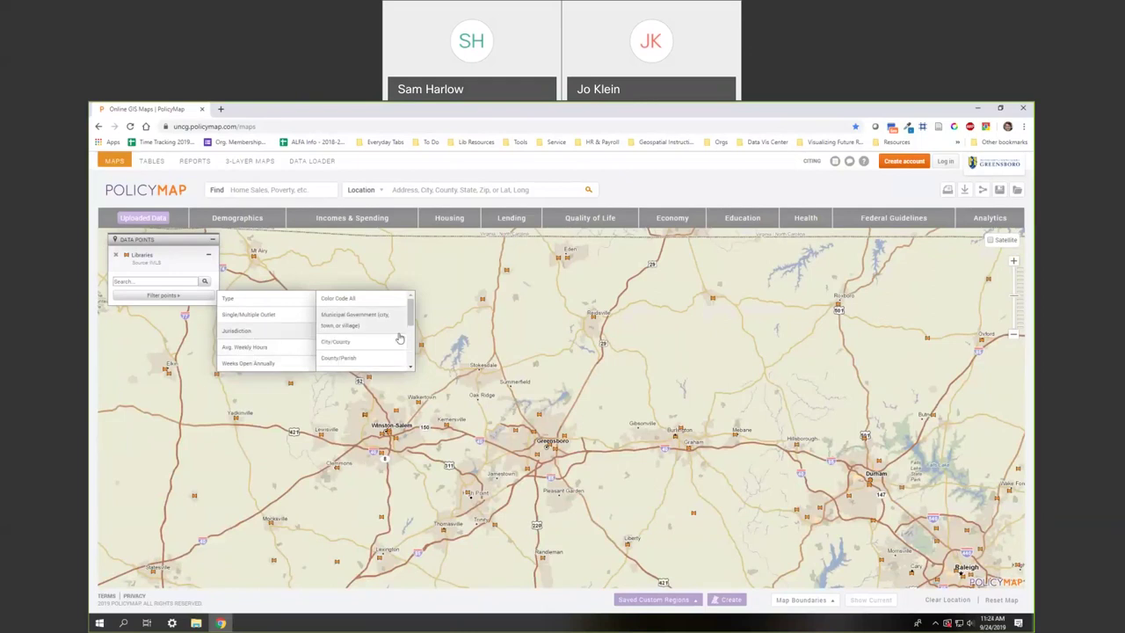
scroll(369, 334, "down", 5)
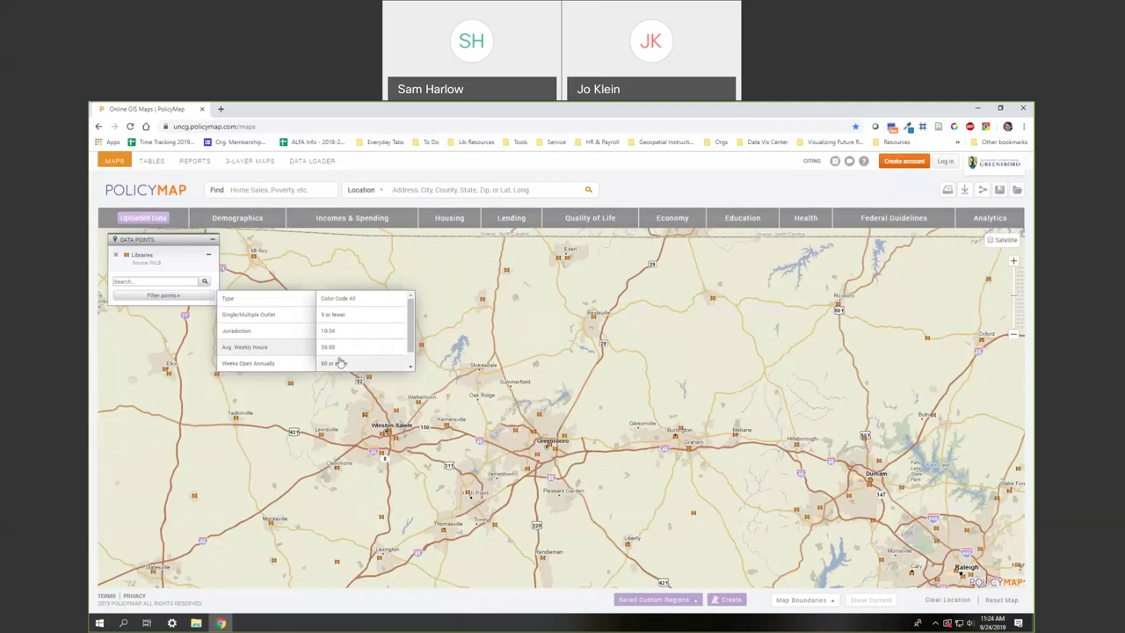
left_click(333, 314)
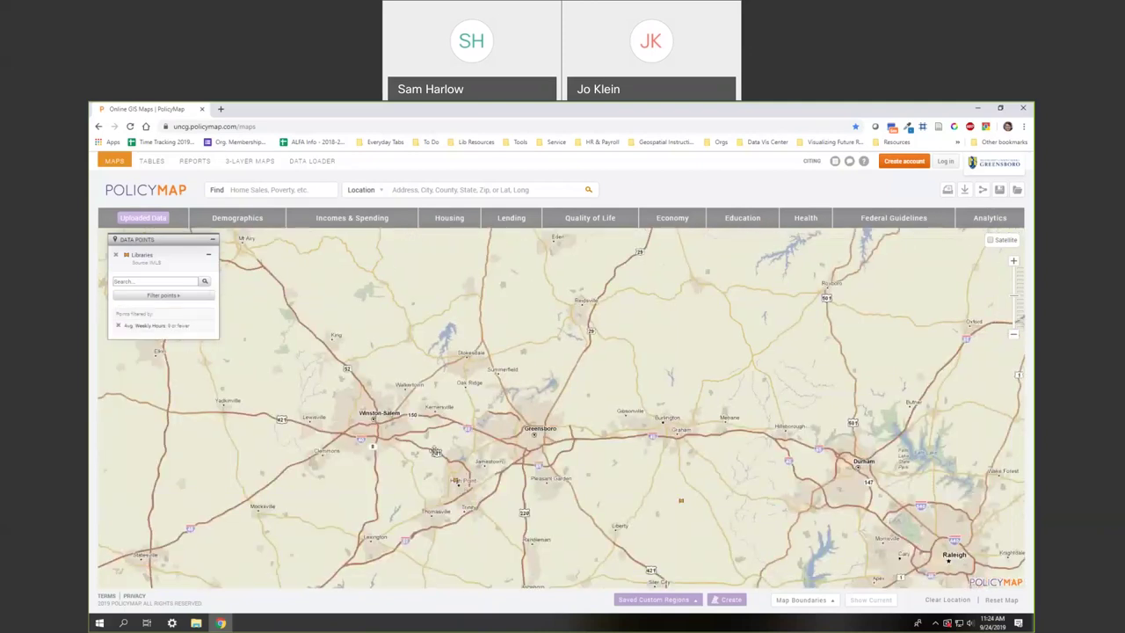
View the details of the filtered library point in High Point
left_click_drag(474, 501, 426, 440)
scroll(431, 471, "up", 1)
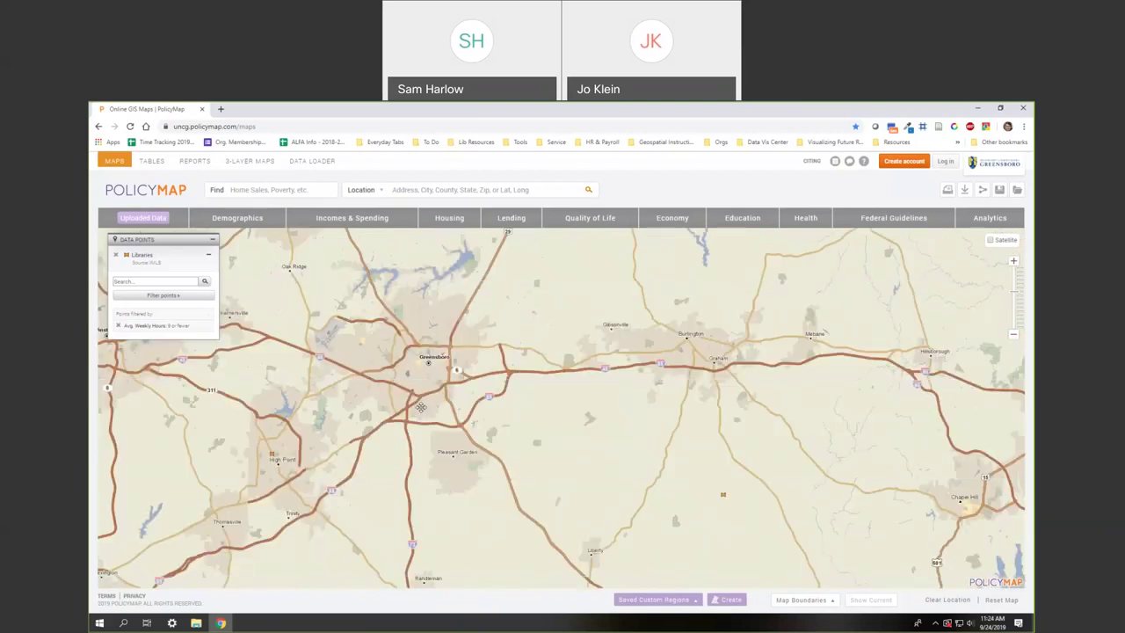
left_click(274, 455)
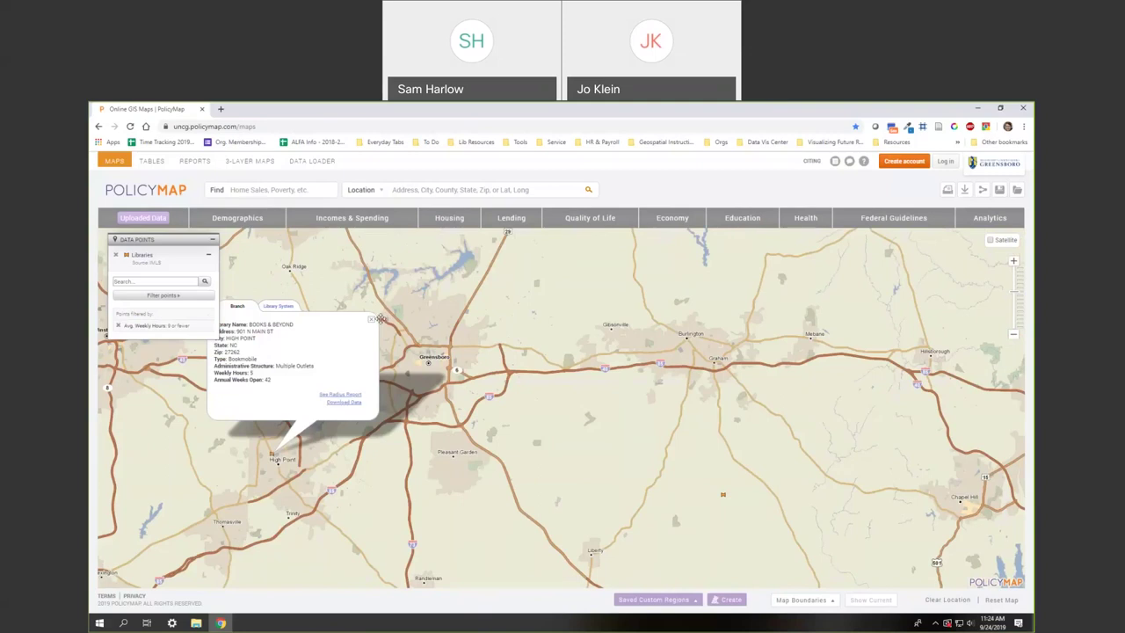
left_click(370, 319)
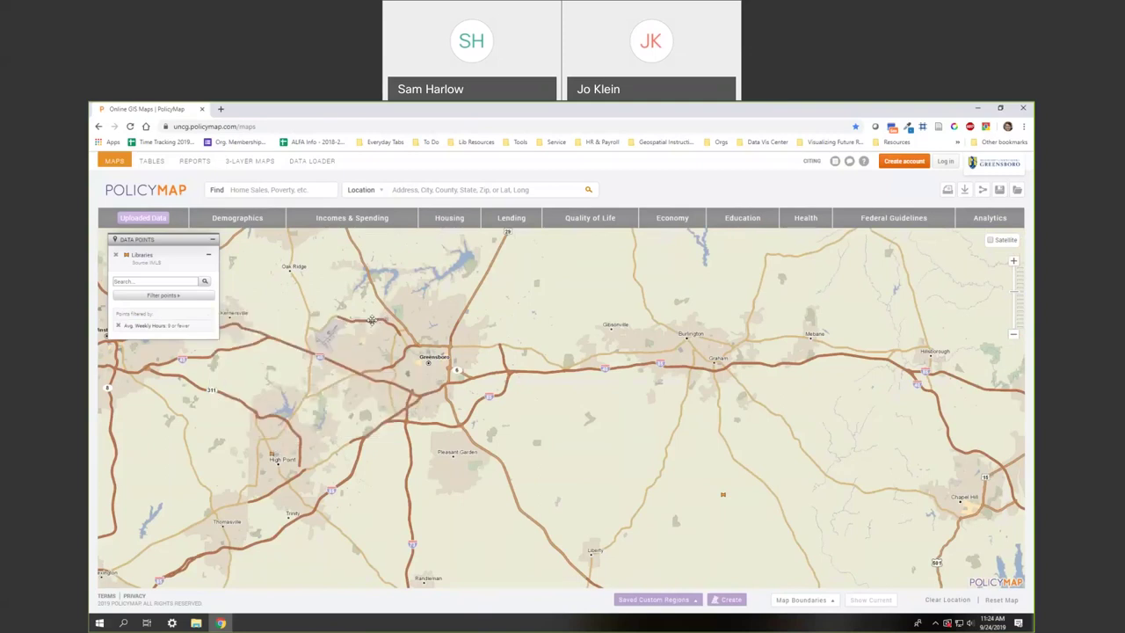
Replace the library points' 9 or fewer filter with Avg. Weekly Hours of 35-59
left_click(164, 296)
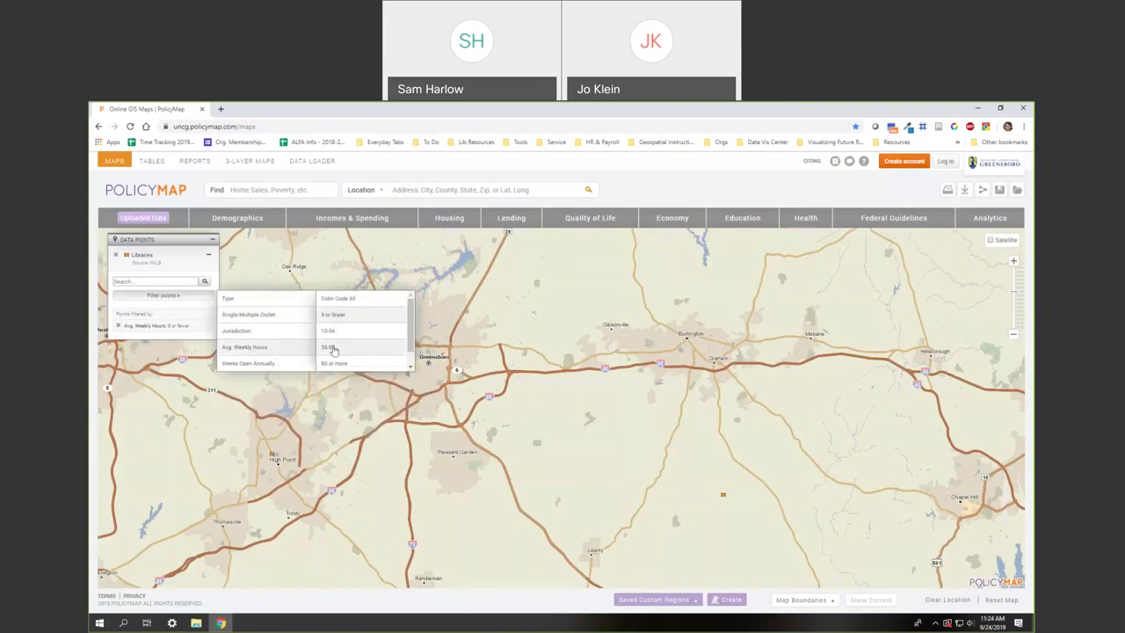
left_click(330, 347)
left_click(119, 327)
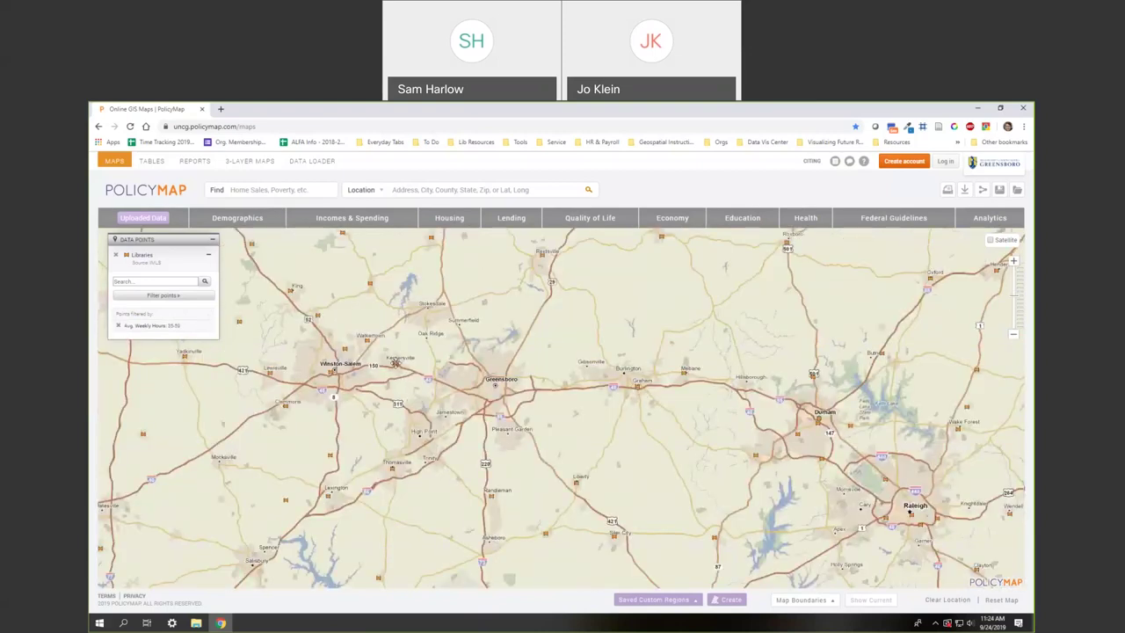
left_click(396, 363)
left_click(495, 233)
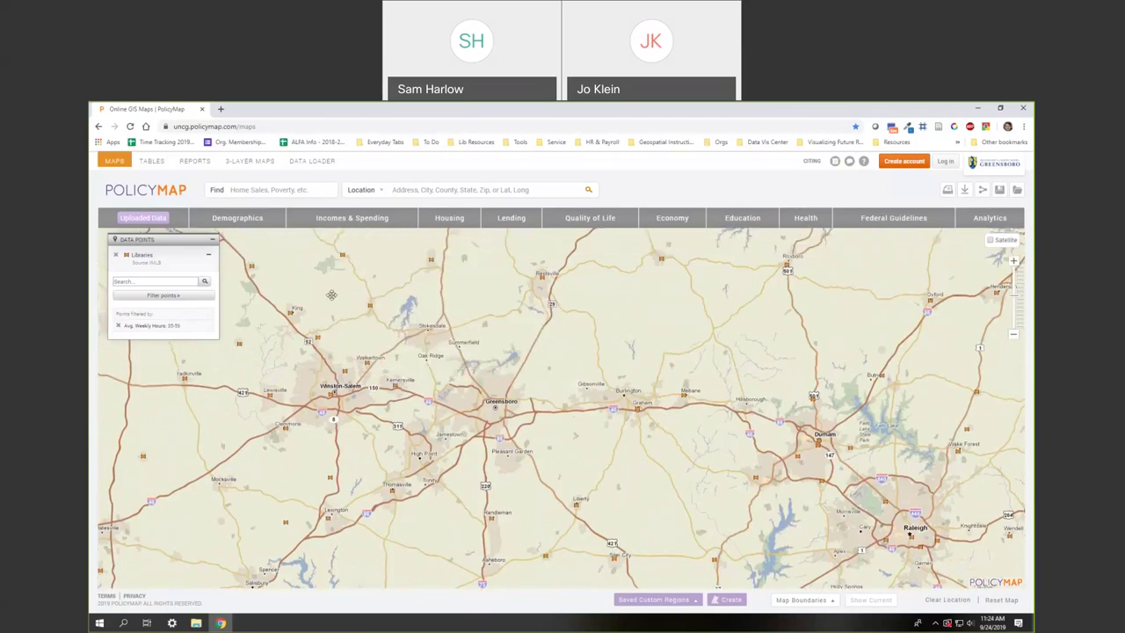
Clear the average weekly hours filter so that all library points are included
left_click(119, 326)
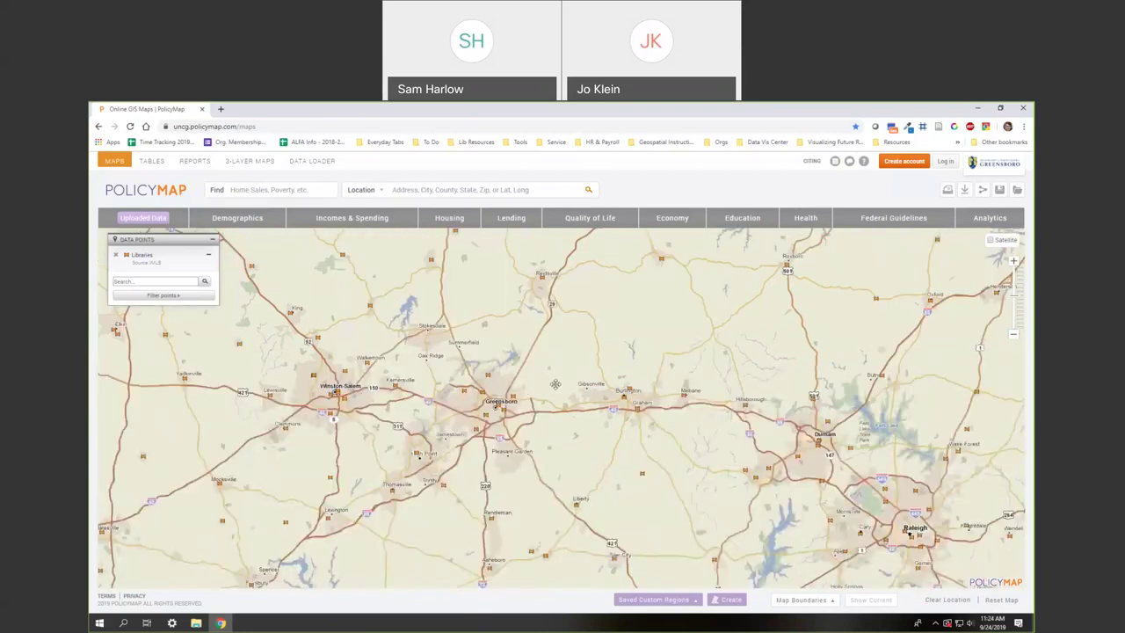
left_click(420, 189)
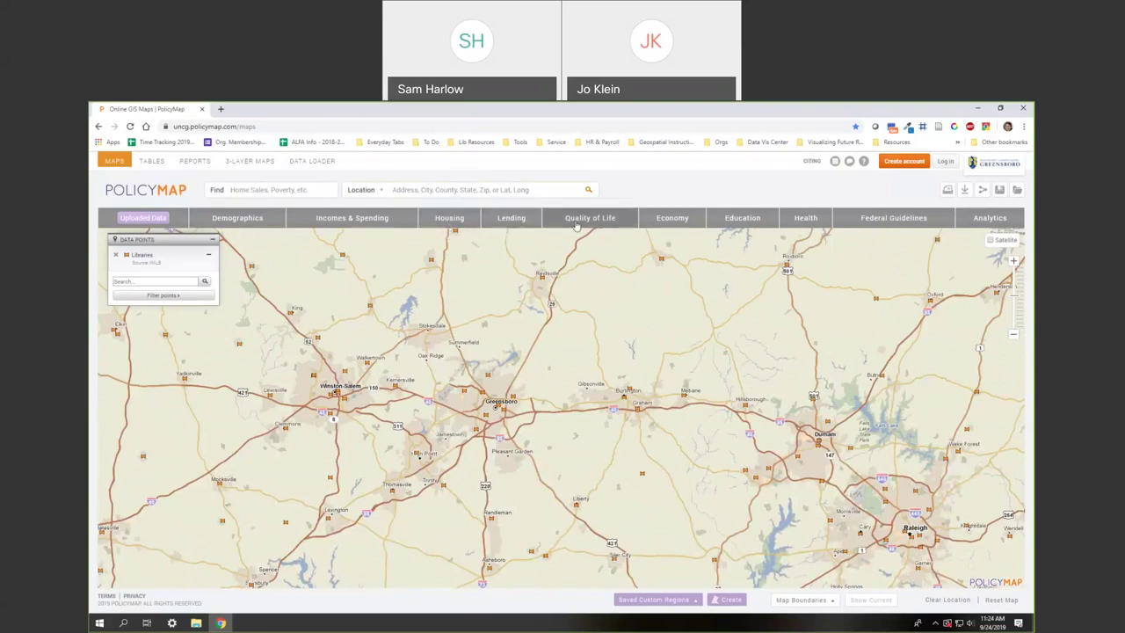
Add the Internet Access data layer for households Without Any Type of Internet Access to the map
mouse_move(581, 241)
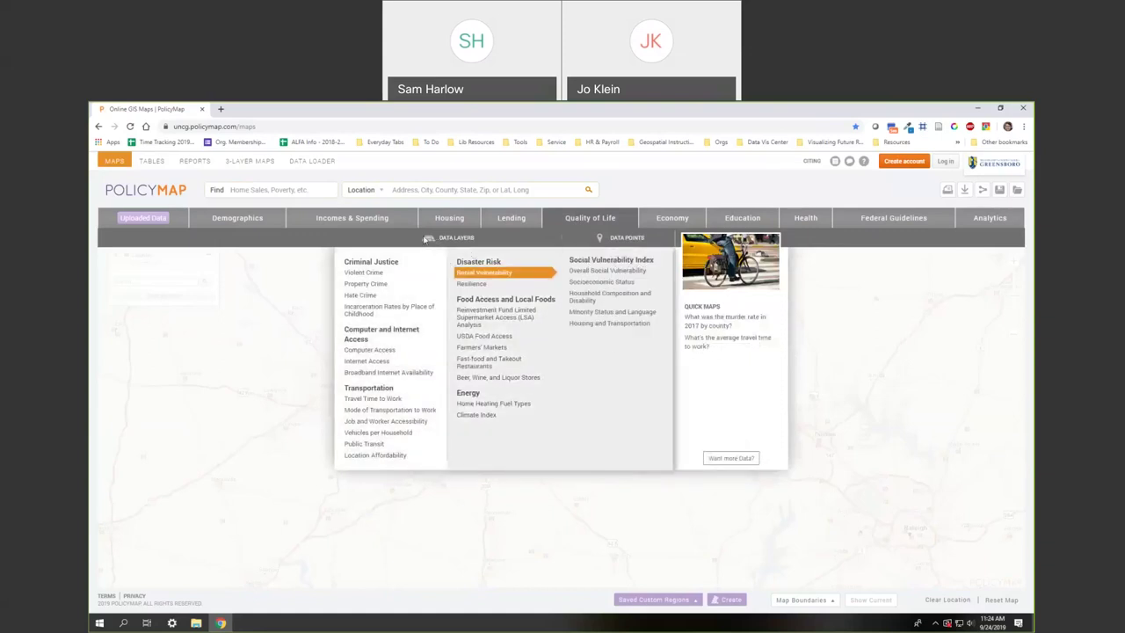
mouse_move(381, 366)
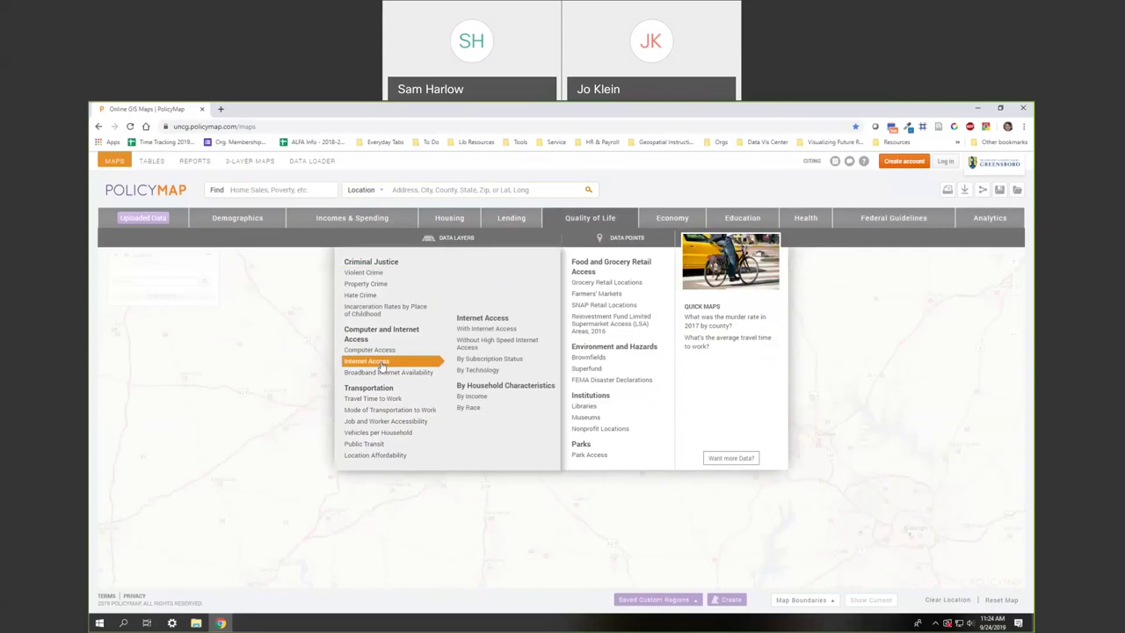
mouse_move(507, 350)
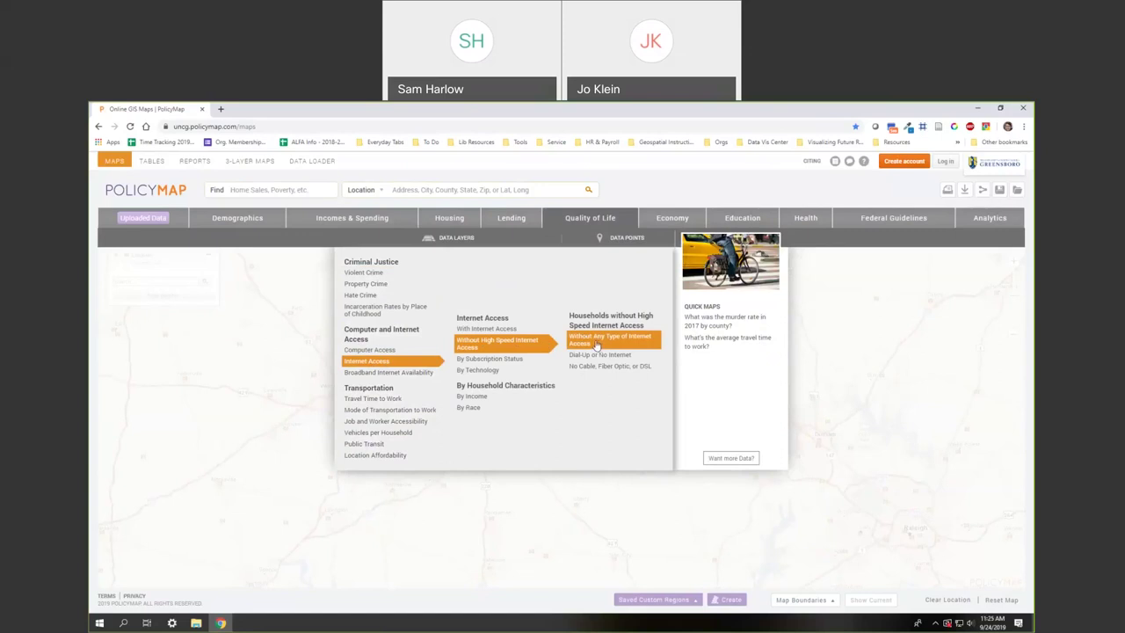
left_click(596, 343)
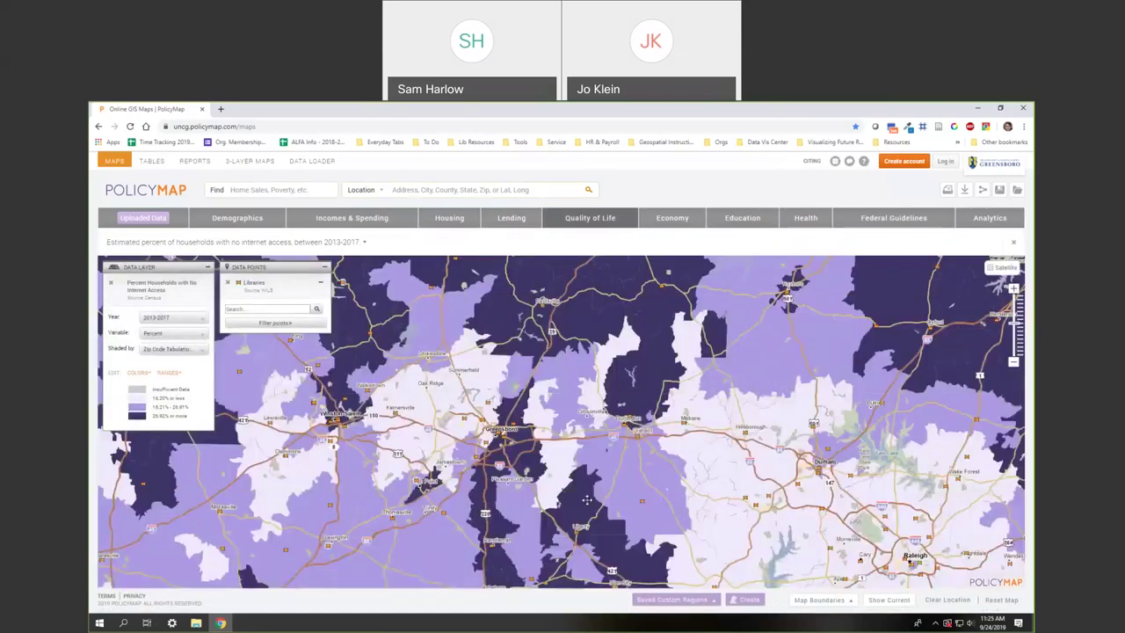
Check the details of the central library in downtown Greensboro against the no-internet-access layer
scroll(492, 450, "up", 1)
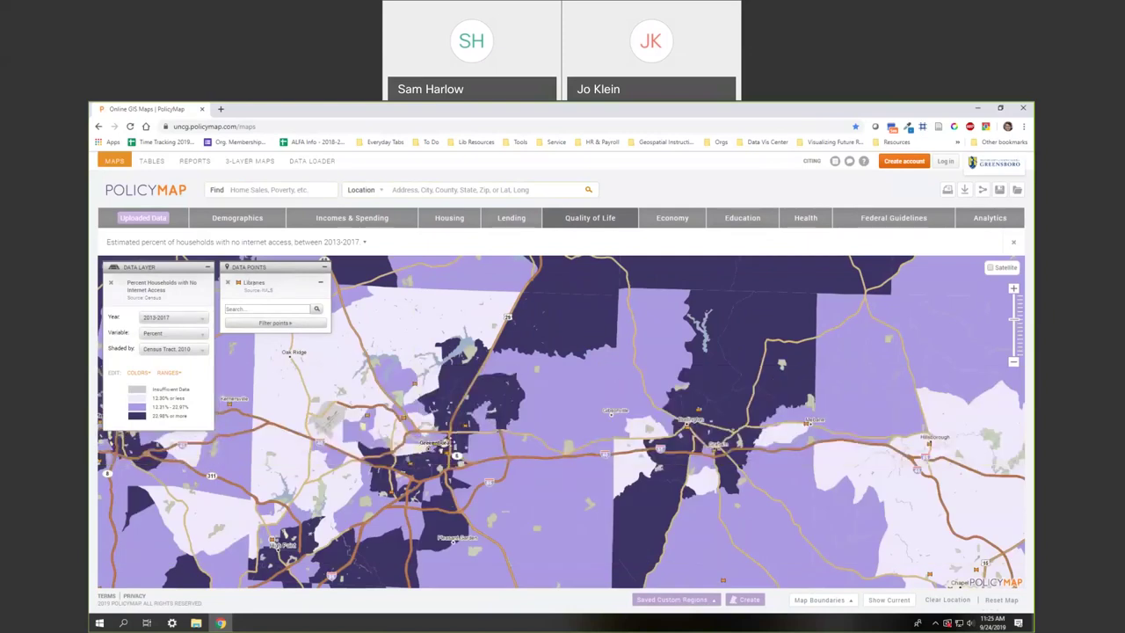
scroll(439, 445, "up", 1)
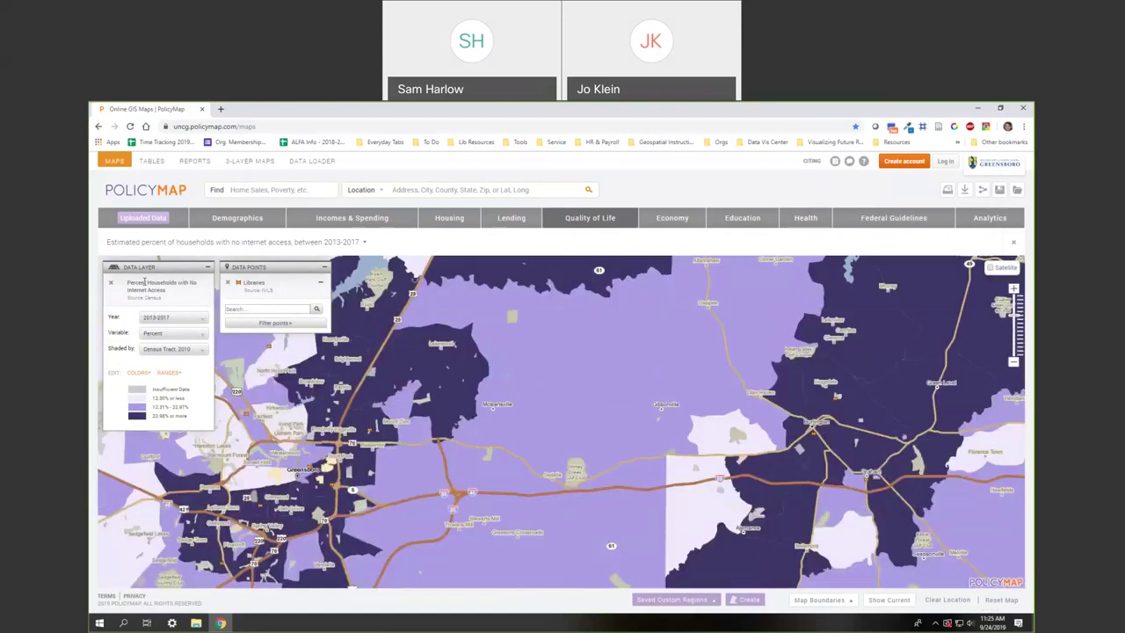
scroll(400, 489, "up", 1)
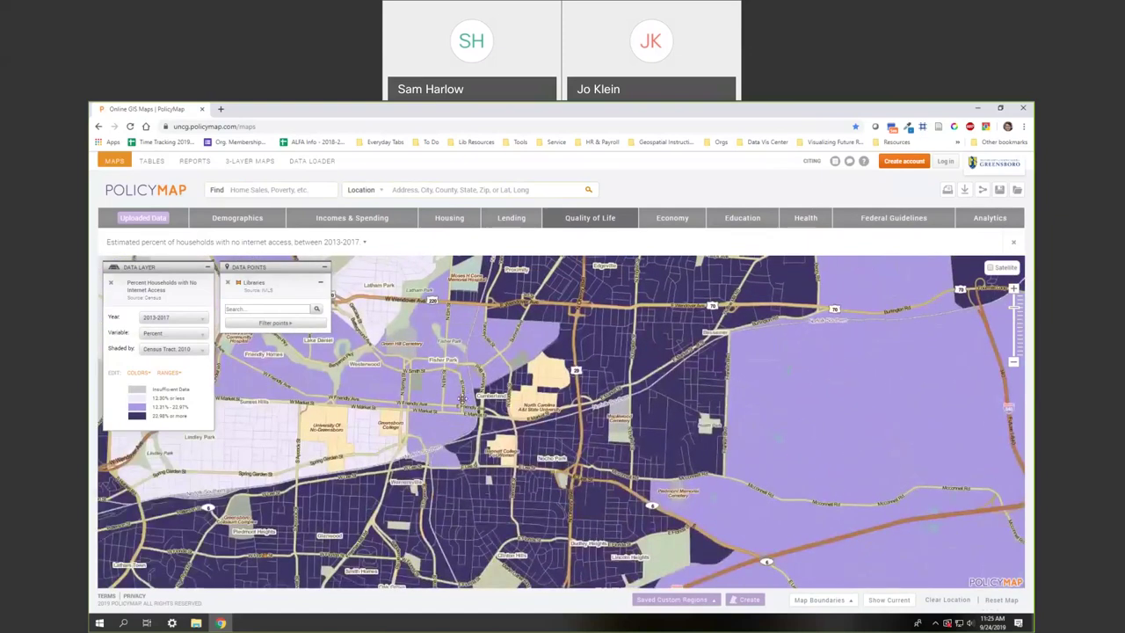
left_click(461, 401)
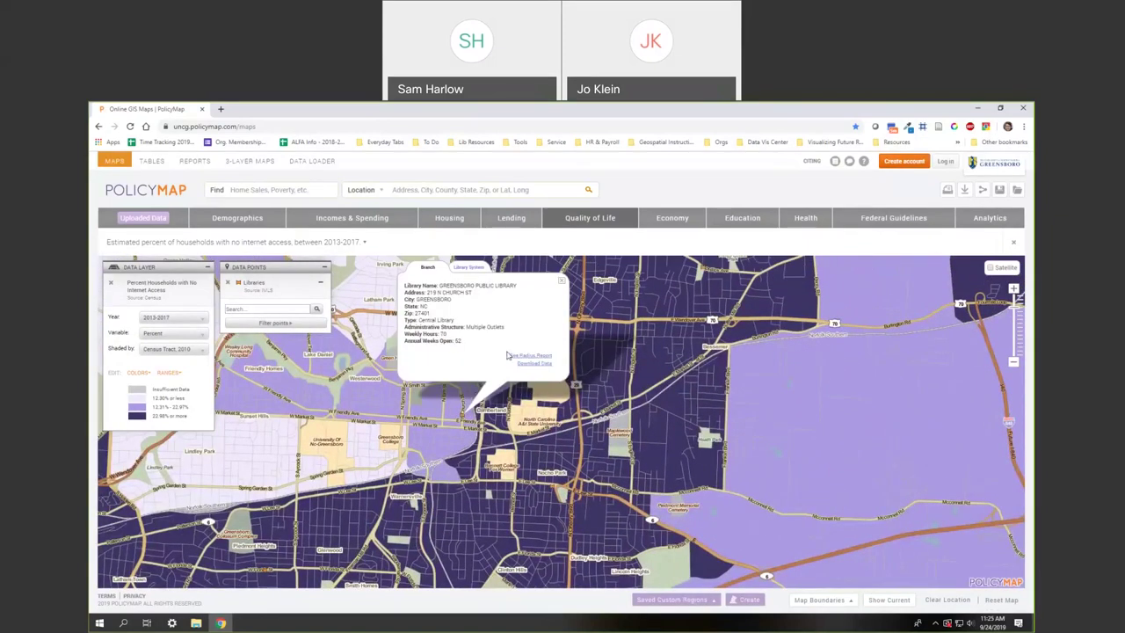
left_click(563, 283)
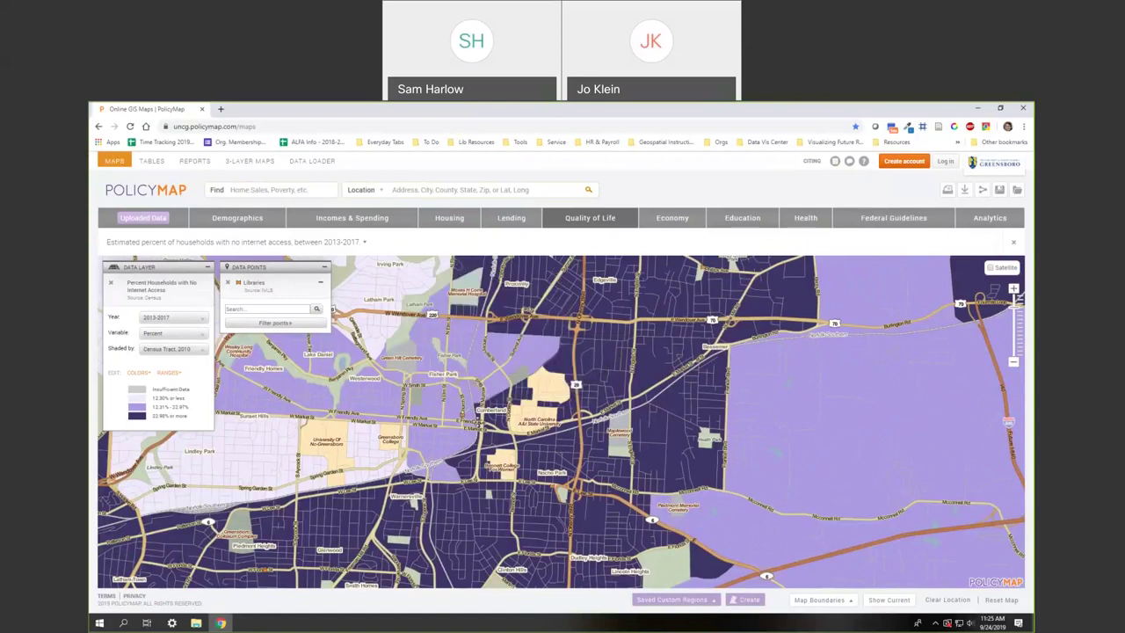
Reposition the data layer legend and divide the no-internet-access percentages into 5 ranges
scroll(443, 495, "down", 2)
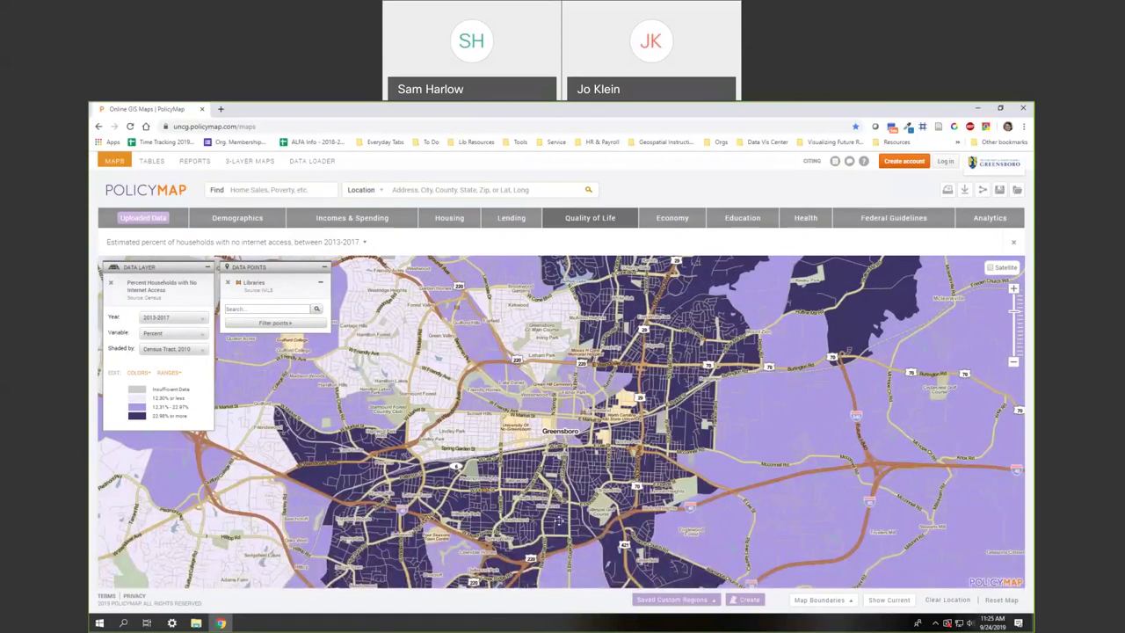
left_click_drag(153, 398, 186, 400)
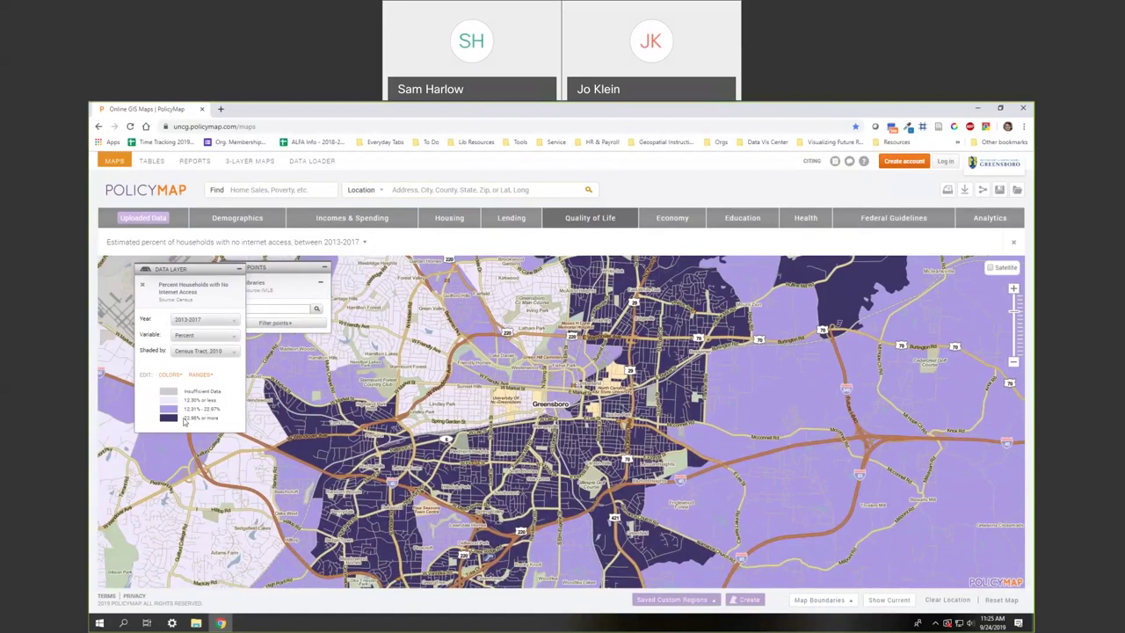
left_click_drag(184, 422, 168, 418)
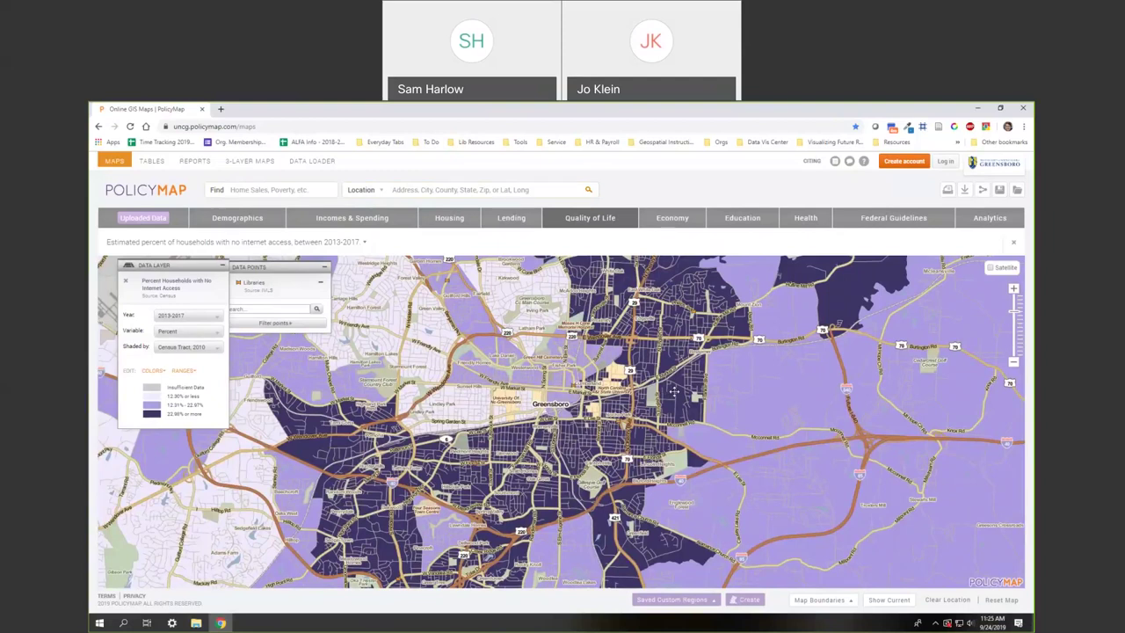
left_click(178, 371)
left_click(185, 391)
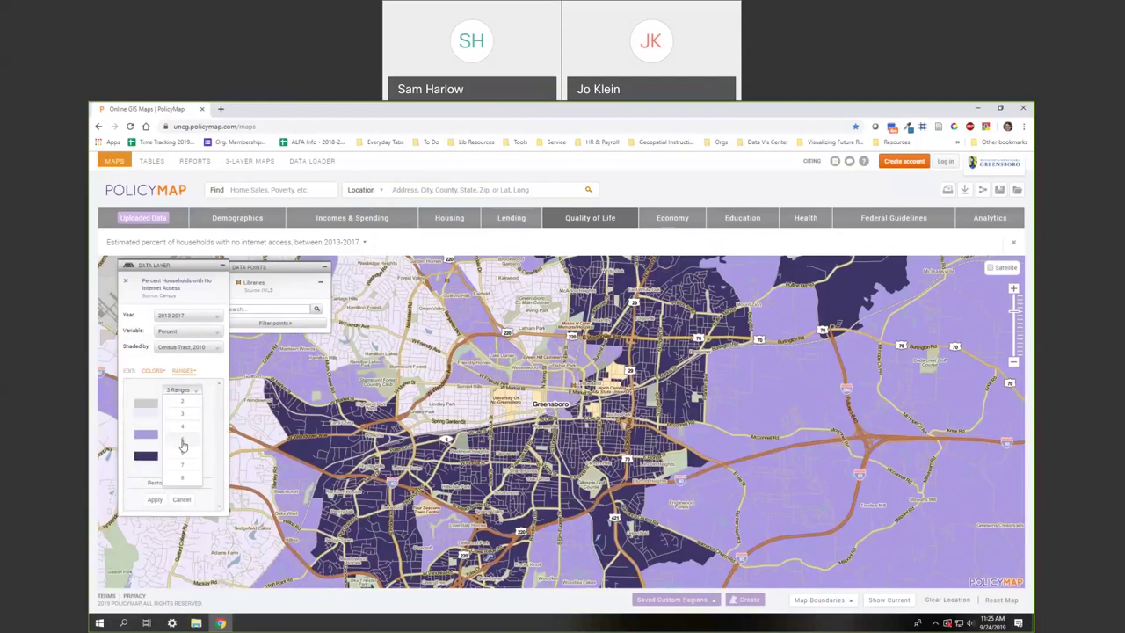
left_click(187, 446)
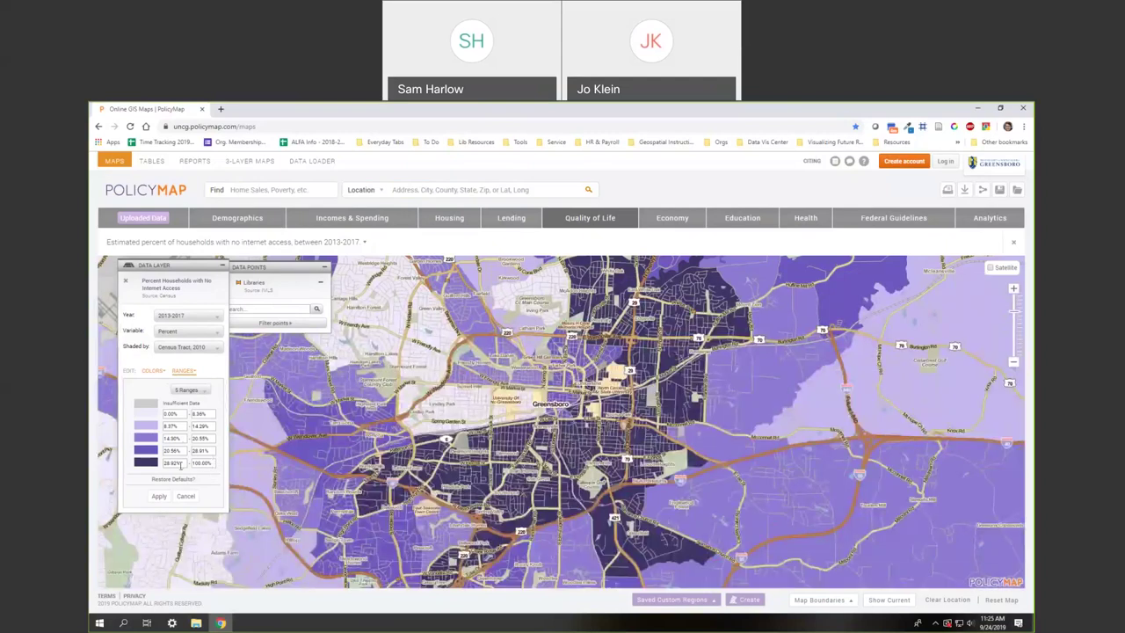
Set the highest legend range to start at 75% and apply the custom ranges
left_click_drag(181, 464, 160, 468)
type("3")
left_click(211, 450)
left_click_drag(183, 449, 158, 458)
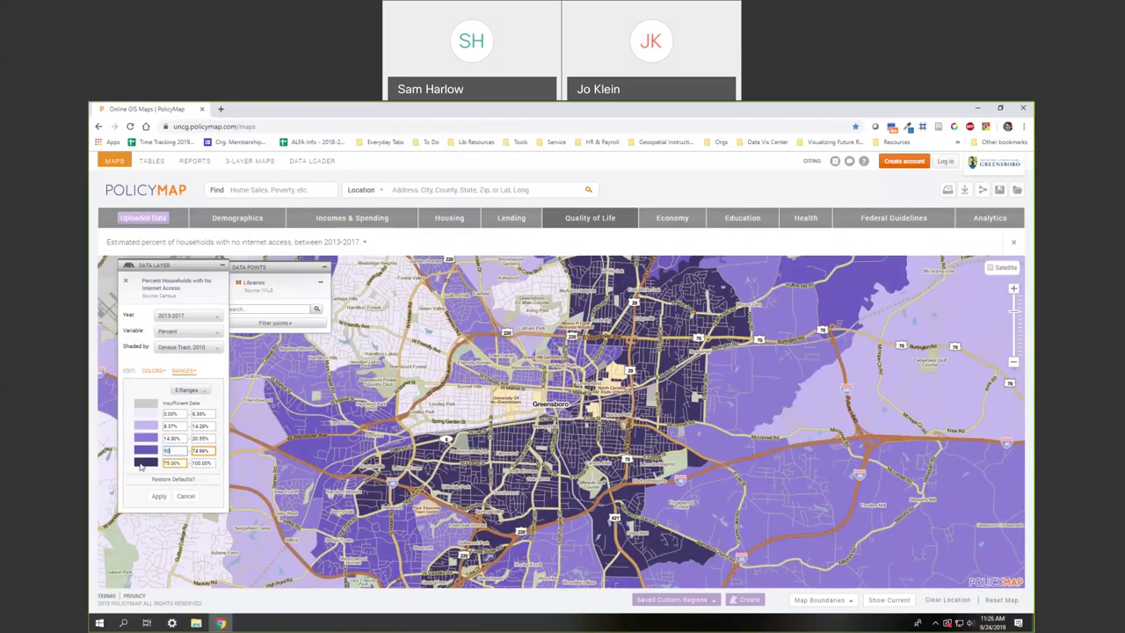
left_click(159, 496)
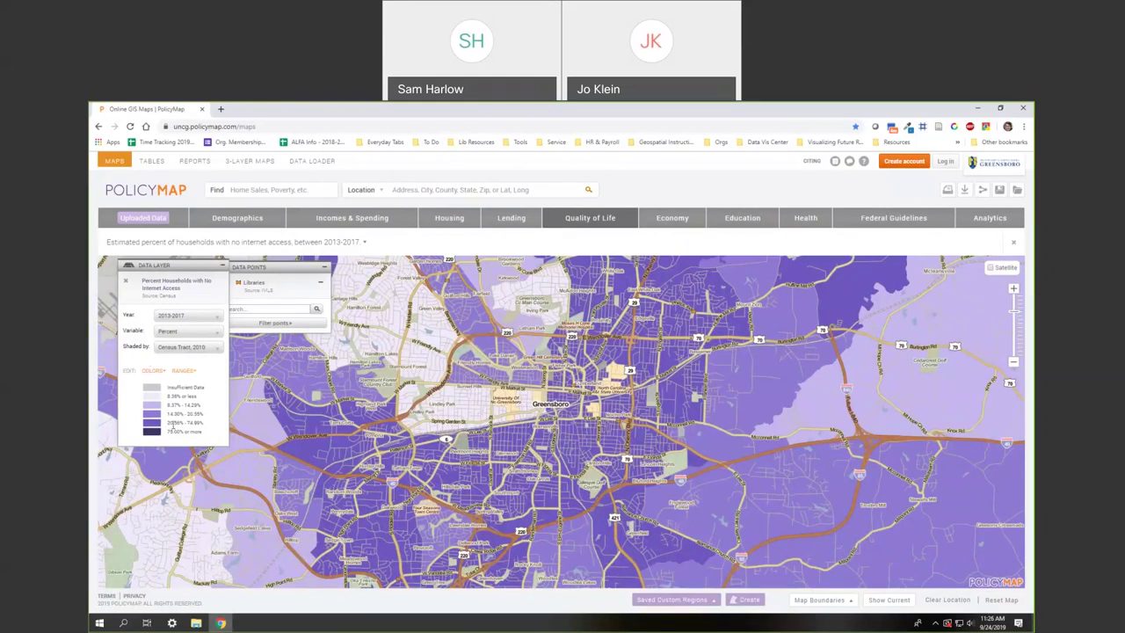
Set the upper limits of the second and third legend ranges to 25% and 50%, and apply them
left_click(182, 371)
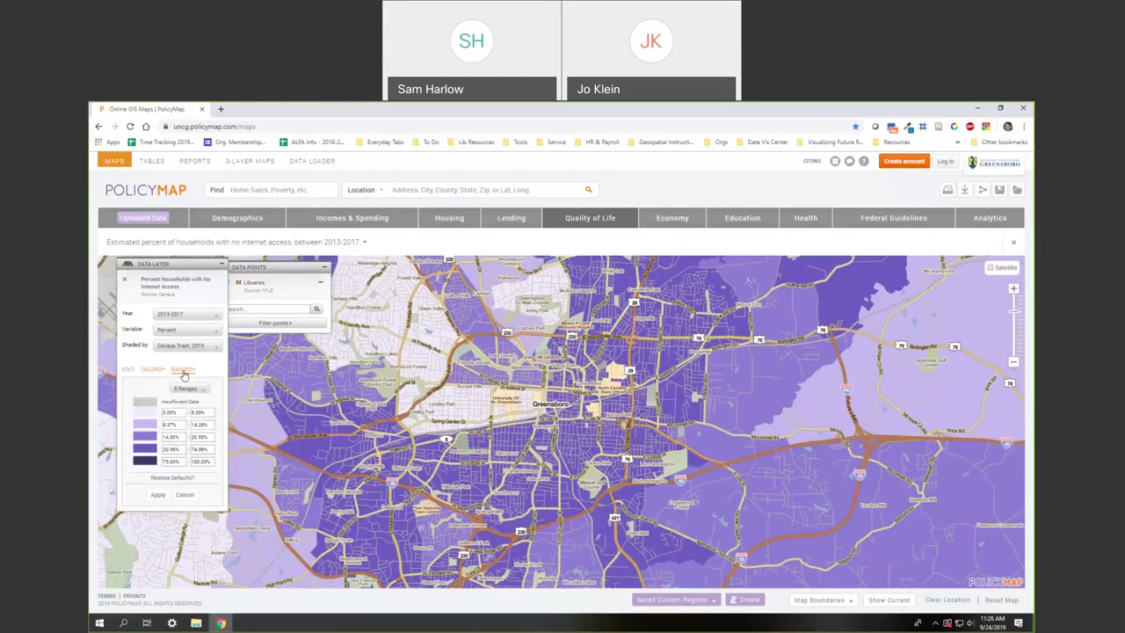
left_click_drag(210, 437, 182, 435)
type("50")
left_click(196, 425)
type("25")
left_click(159, 493)
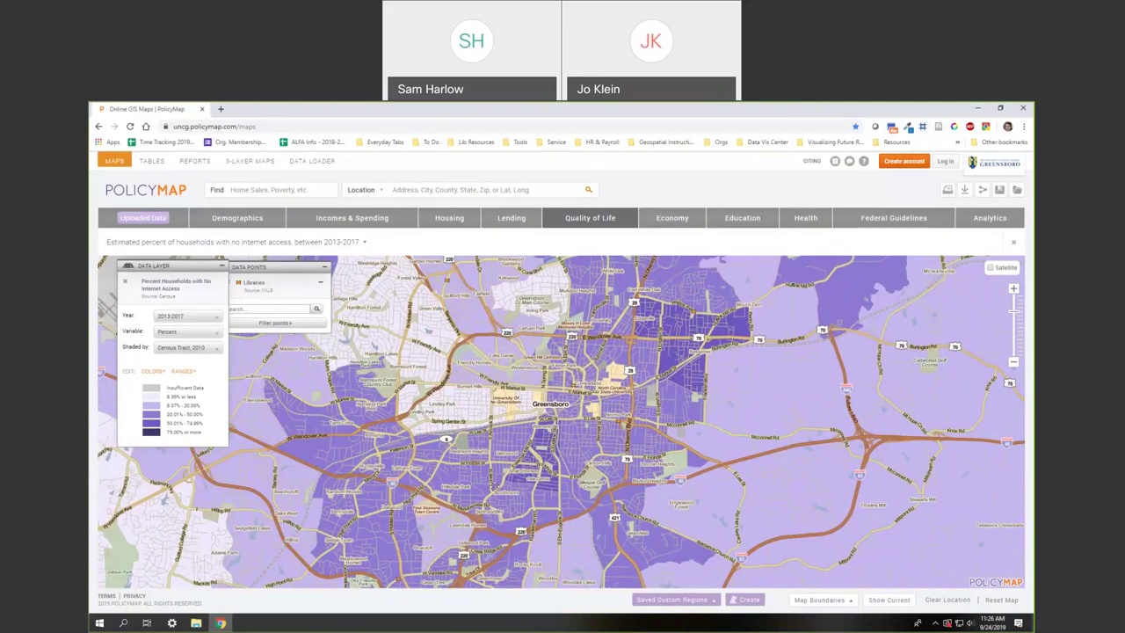
View the details of the branch library near Nocho Park and of the Glenwood Branch over the re-ranged internet access layer
double_click(494, 486)
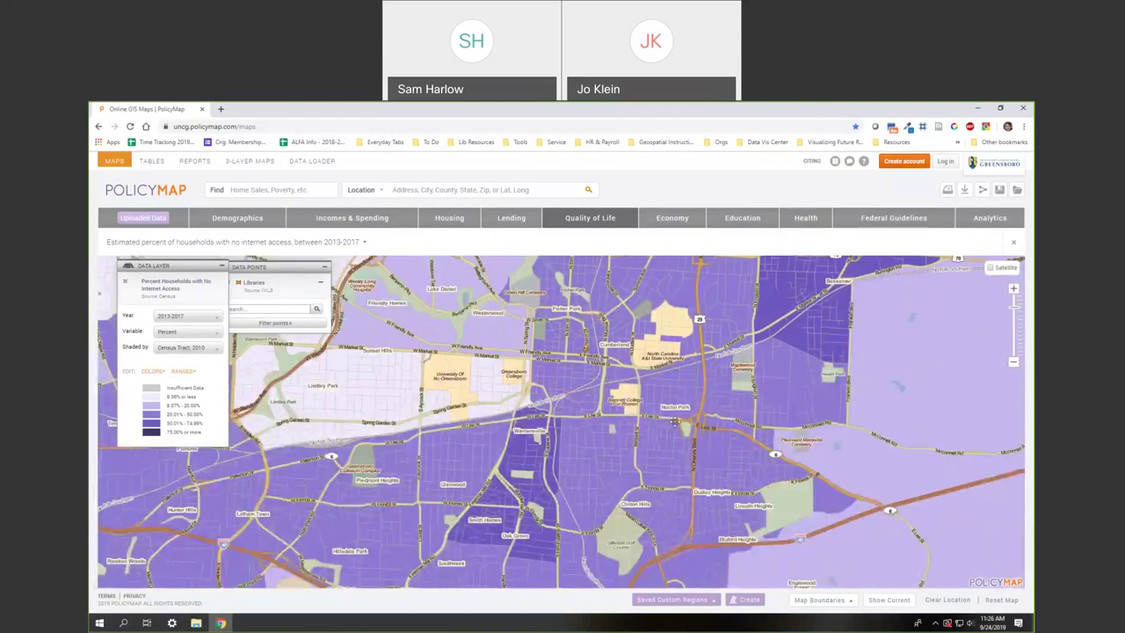
left_click(676, 421)
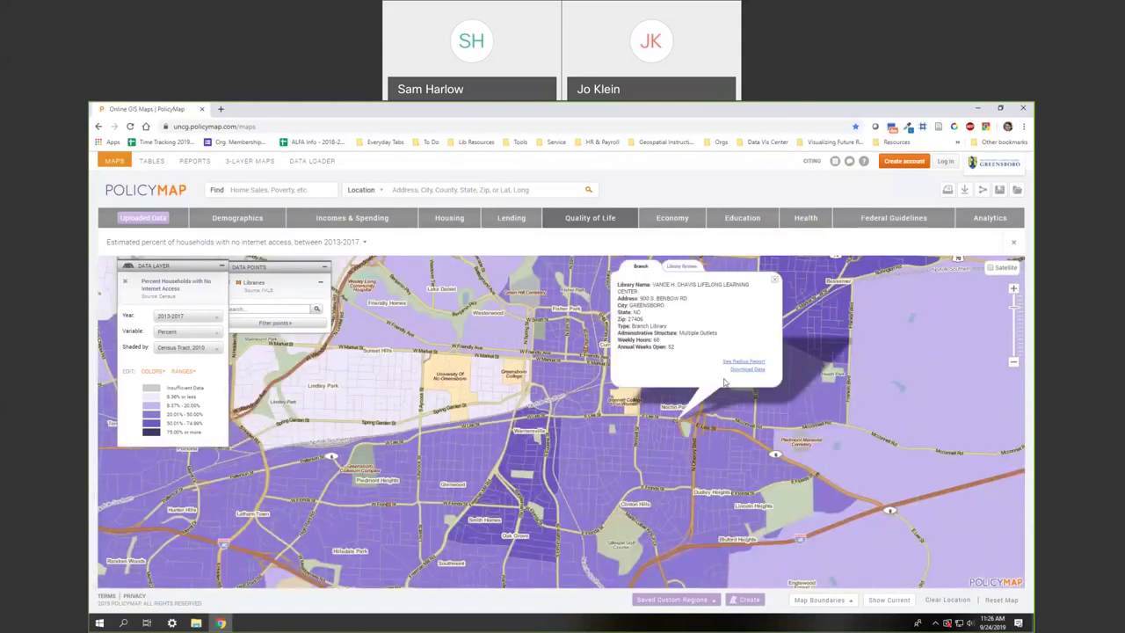
left_click(774, 280)
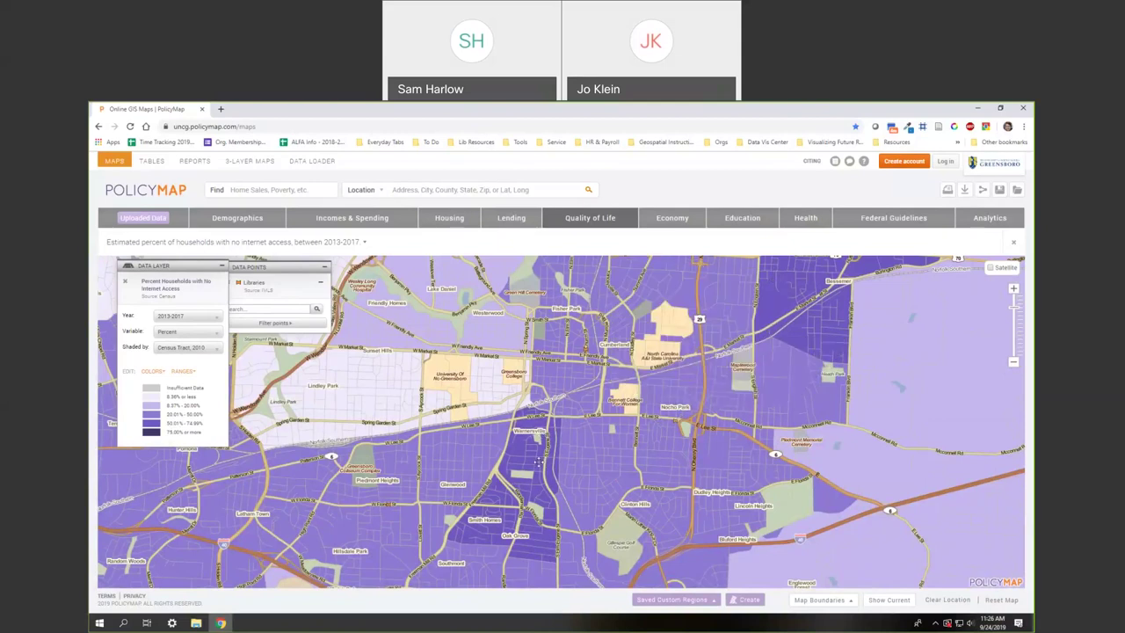
left_click_drag(530, 472, 515, 439)
left_click(374, 471)
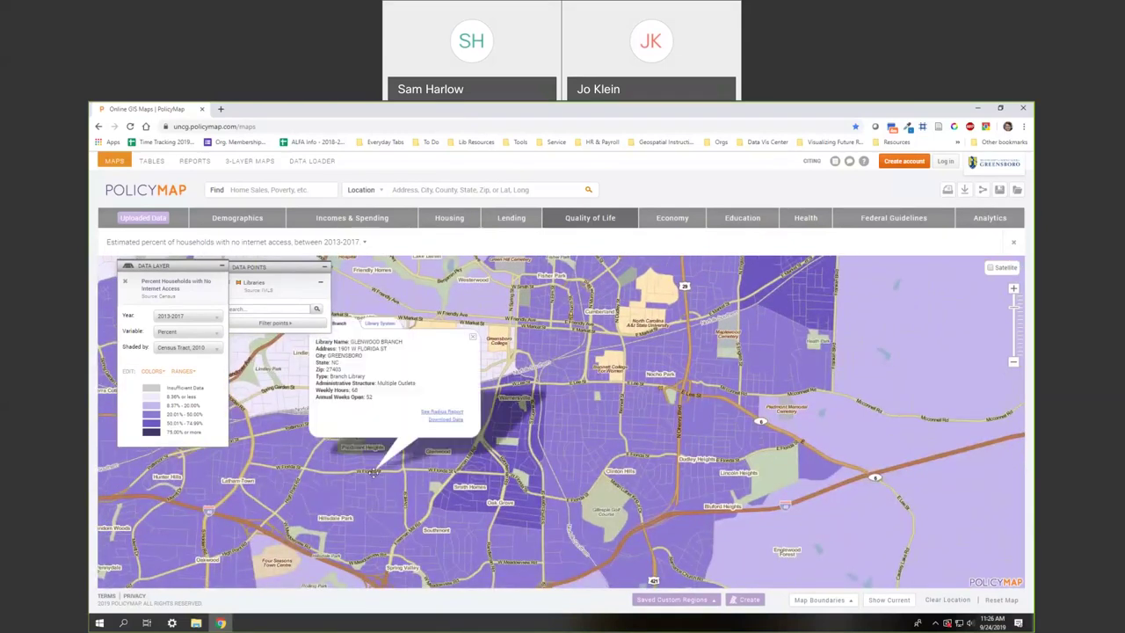
View the details of the McGirt-Horton Branch Library northeast of downtown, closing the Glenwood Branch details first
left_click(473, 337)
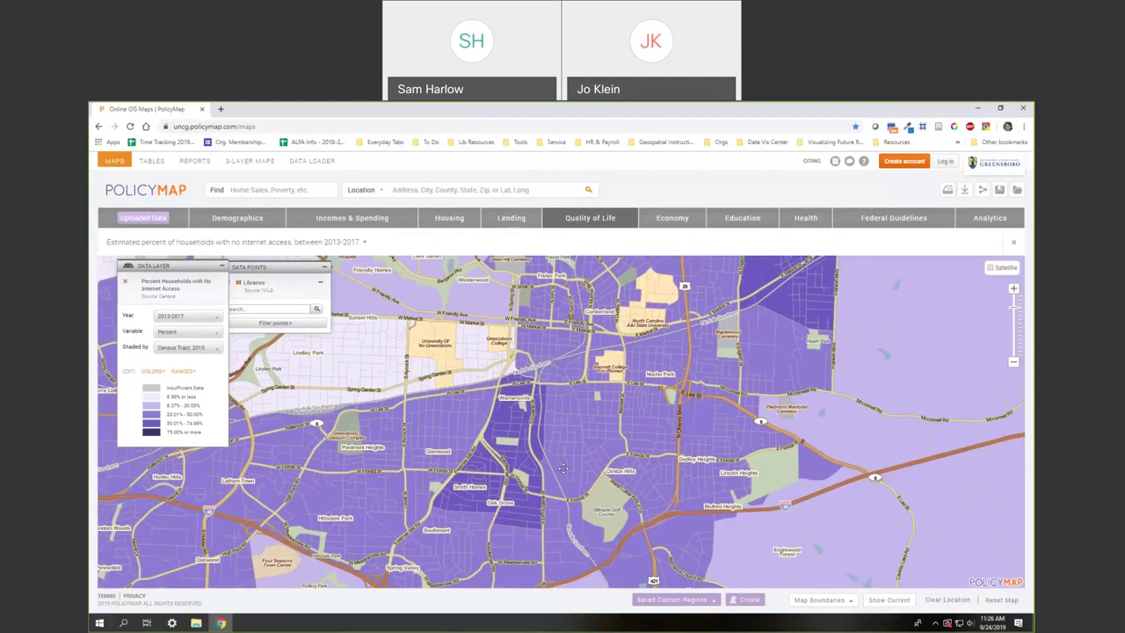
left_click_drag(583, 398, 537, 507)
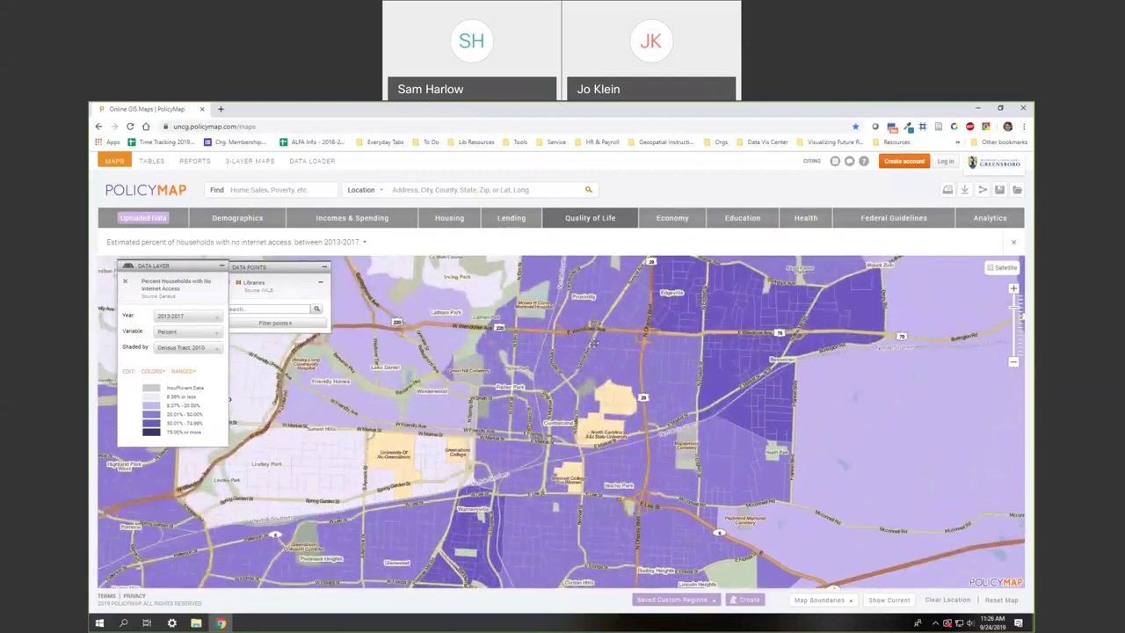
left_click_drag(573, 343, 527, 431)
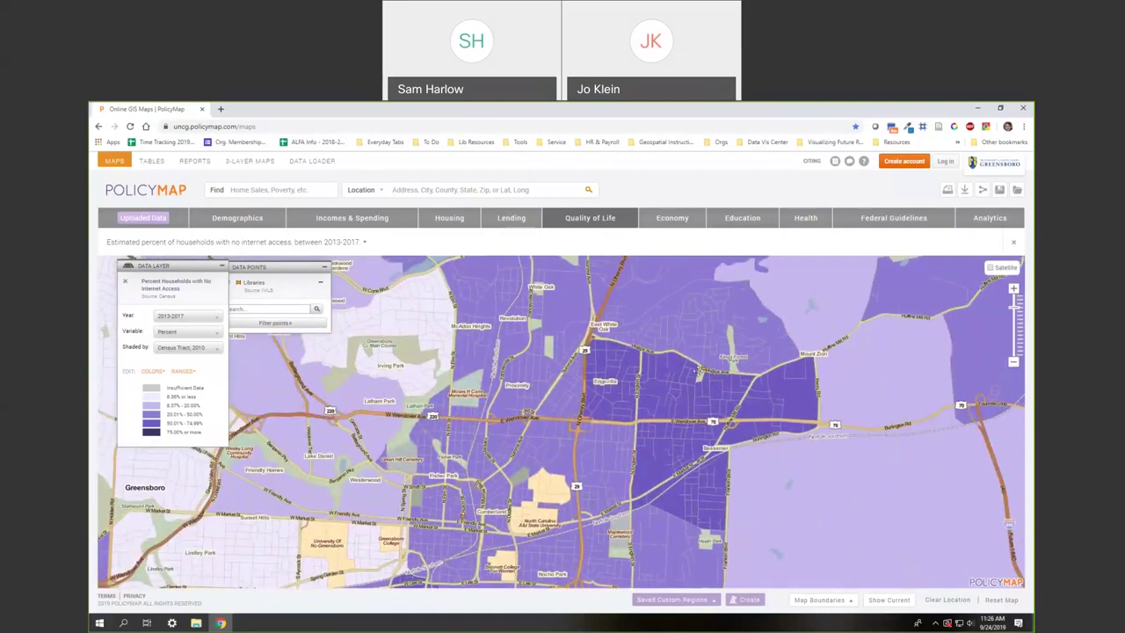
left_click(702, 368)
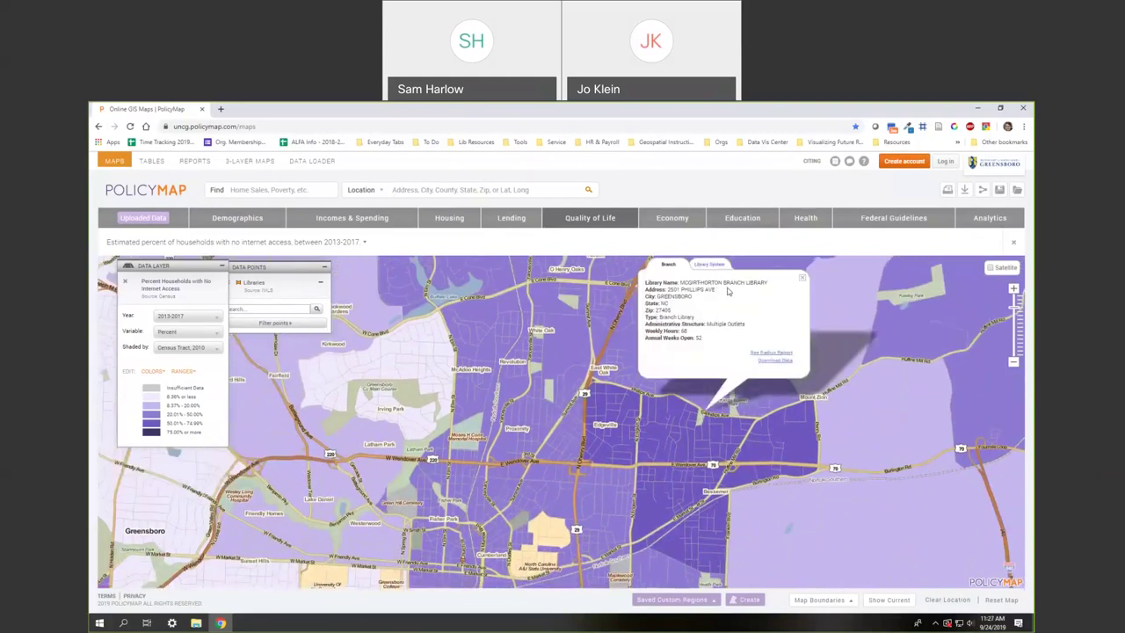
left_click(801, 278)
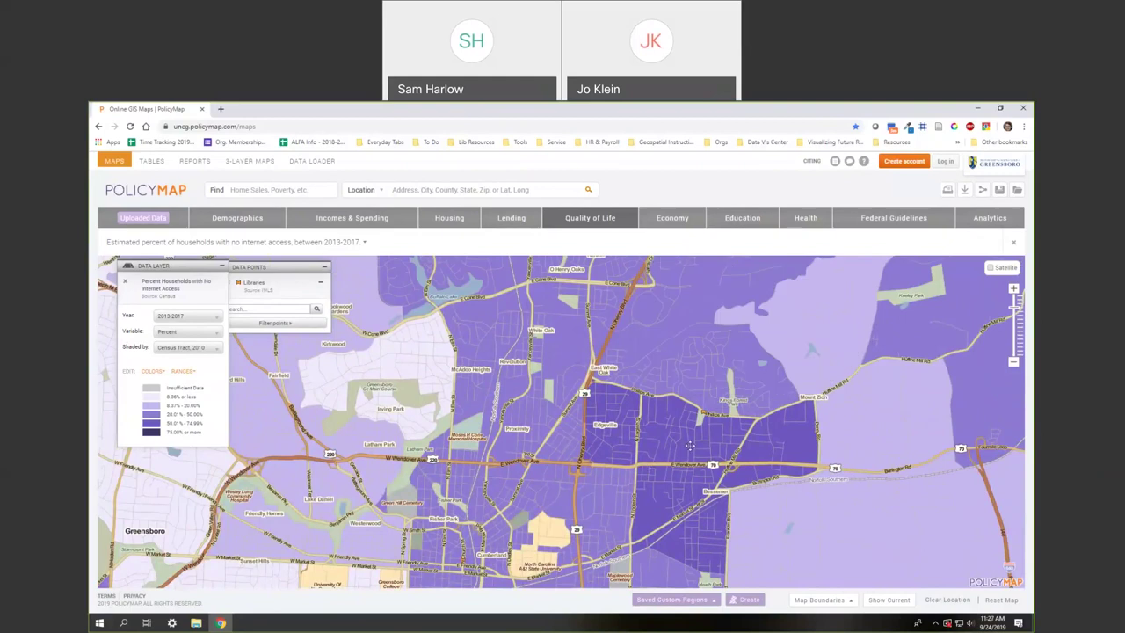
Shade the no-internet-access data layer by City, 2010
left_click(187, 347)
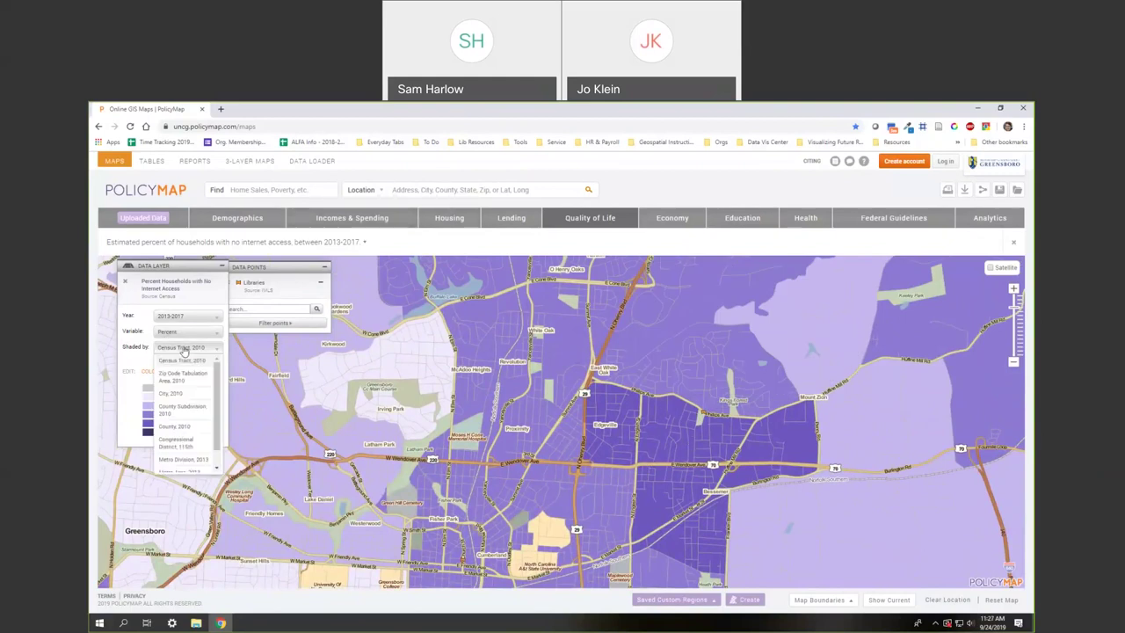
left_click(190, 398)
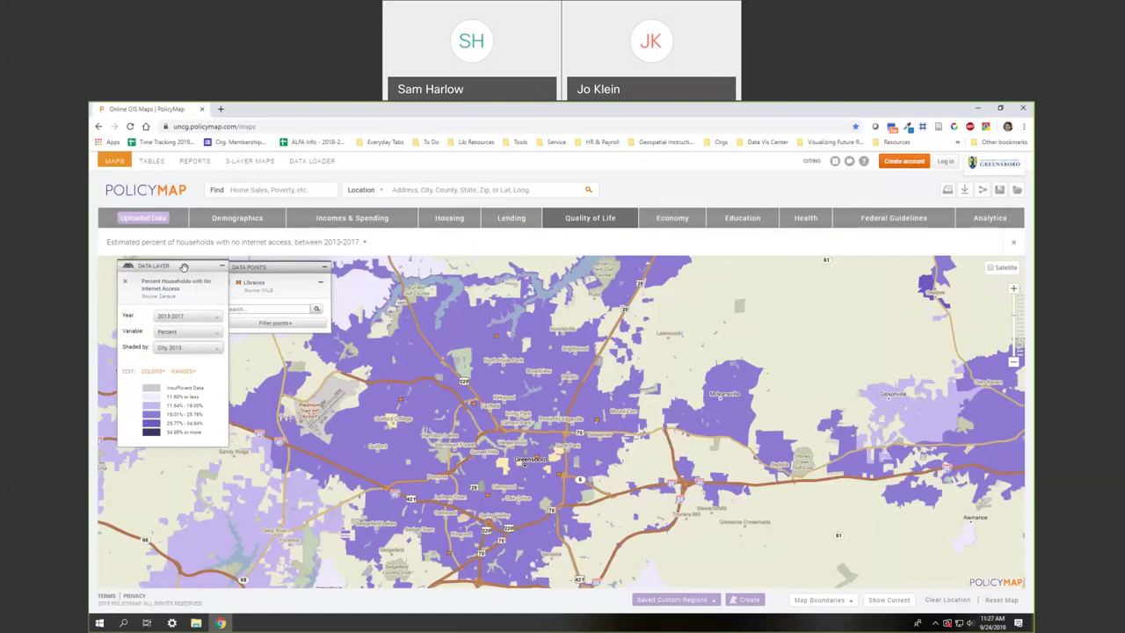
Show the no-internet-access data as a table and add the counties Guilford, NC and Orange, NC for comparison
left_click(151, 163)
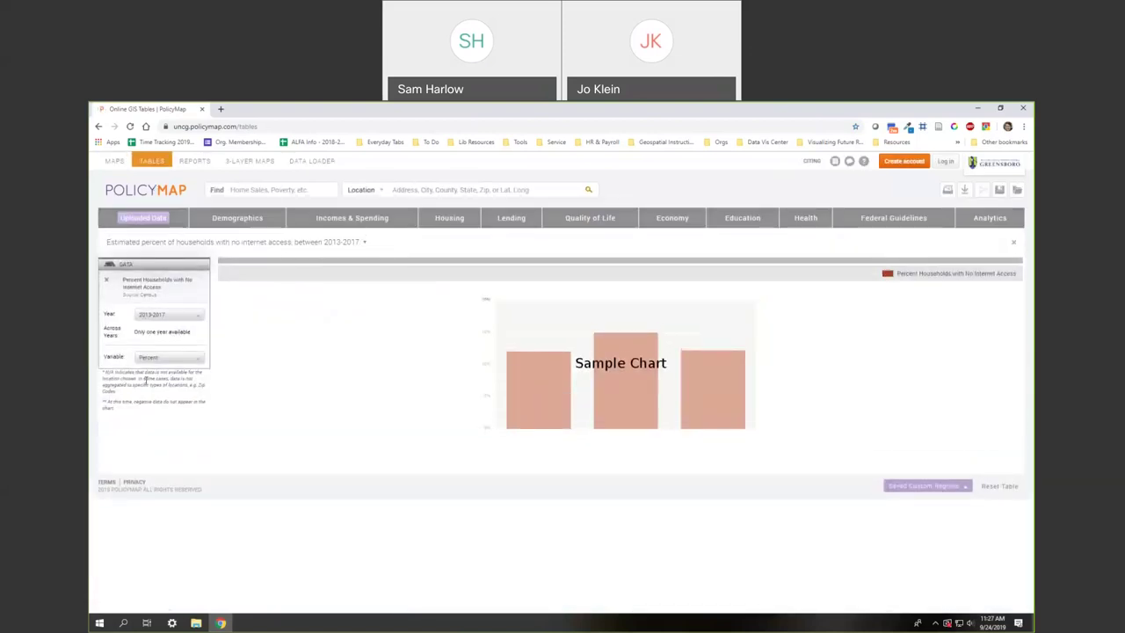
left_click(421, 190)
type("guilford")
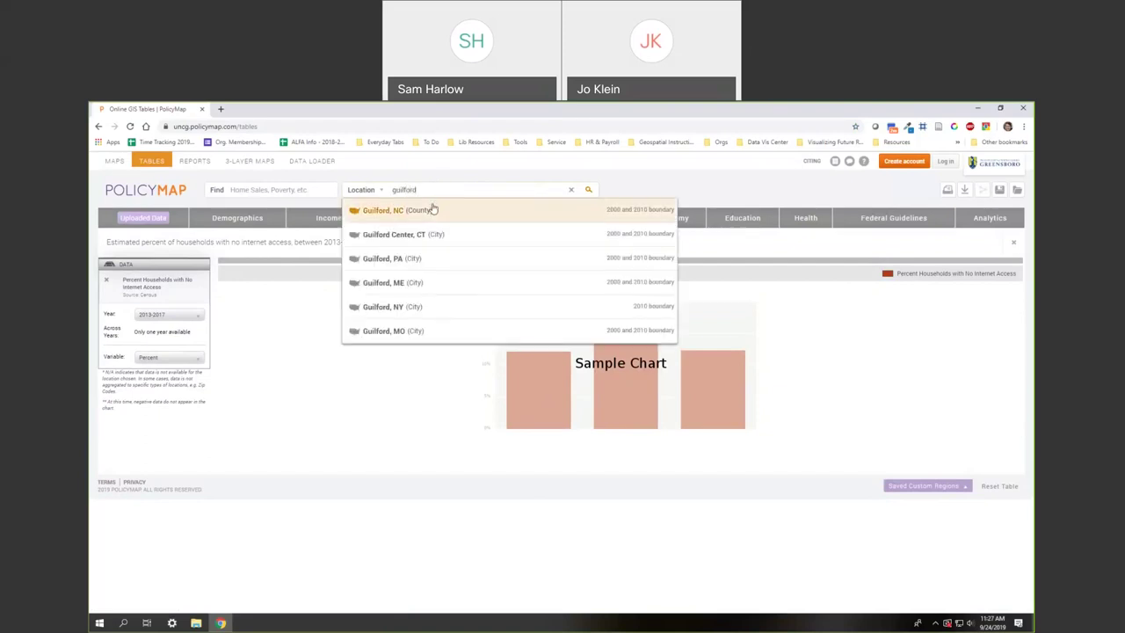
left_click(431, 214)
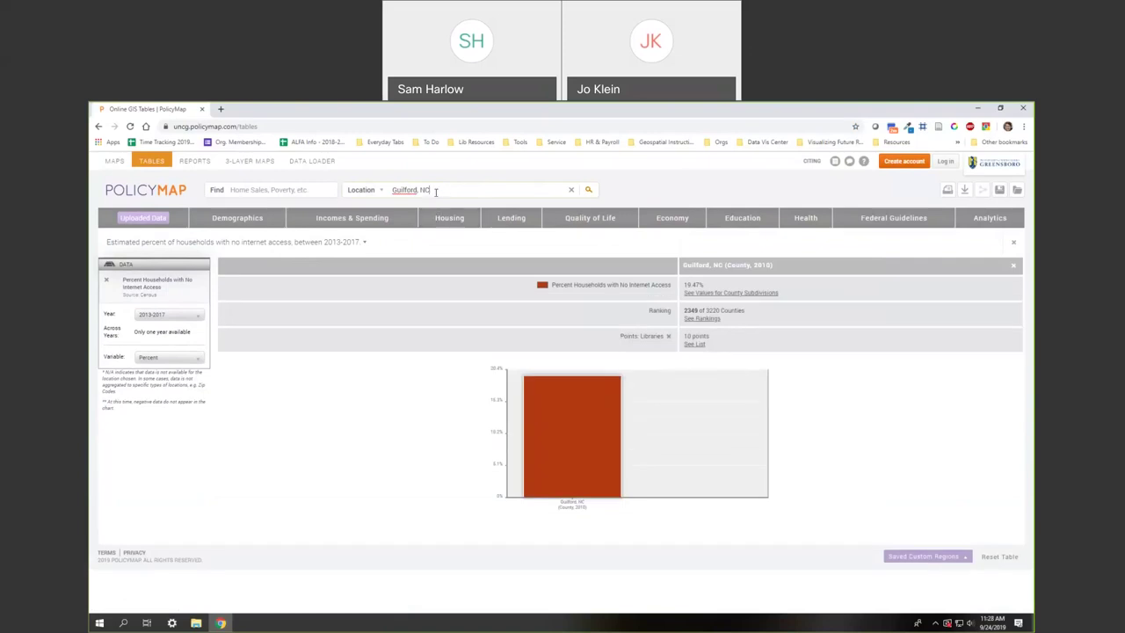
left_click_drag(435, 192, 393, 200)
type("orange")
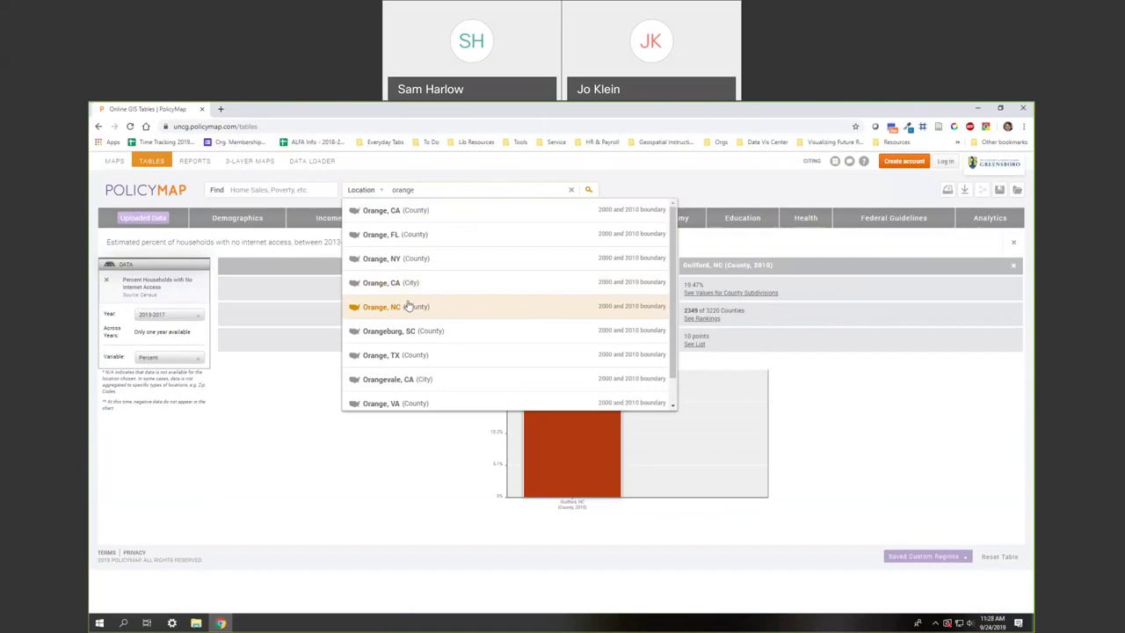
left_click(408, 306)
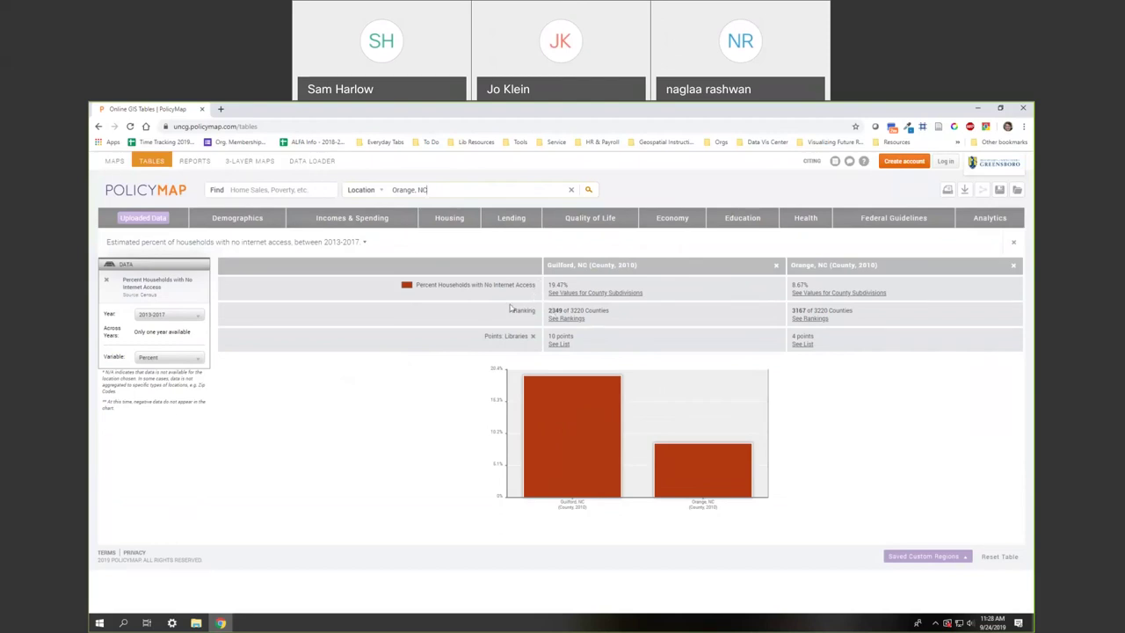
Check Guilford County's internet access and library values, and add the city of Greensboro, NC to the comparison table
left_click_drag(458, 190, 392, 192)
left_click_drag(578, 340, 545, 340)
left_click(580, 340)
left_click_drag(573, 283, 548, 287)
left_click_drag(436, 191, 397, 186)
key("BackSpace")
type("greensboro")
left_click(400, 210)
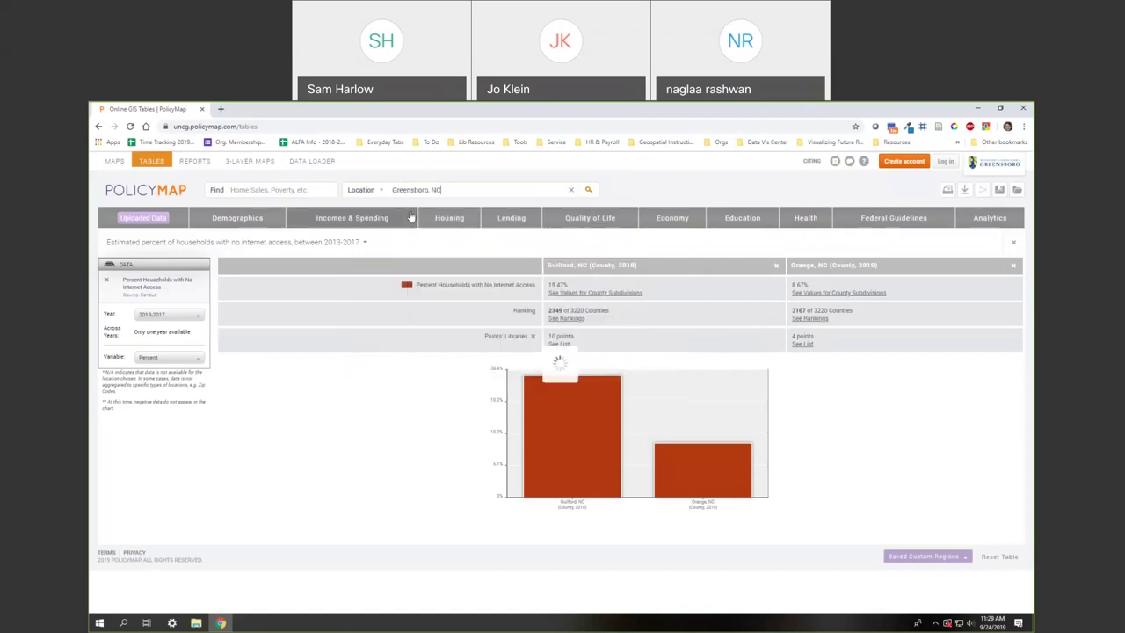
Add the cities of Jamestown, NC and High Point, NC to the comparison table, and remove Orange County, NC
left_click(412, 189)
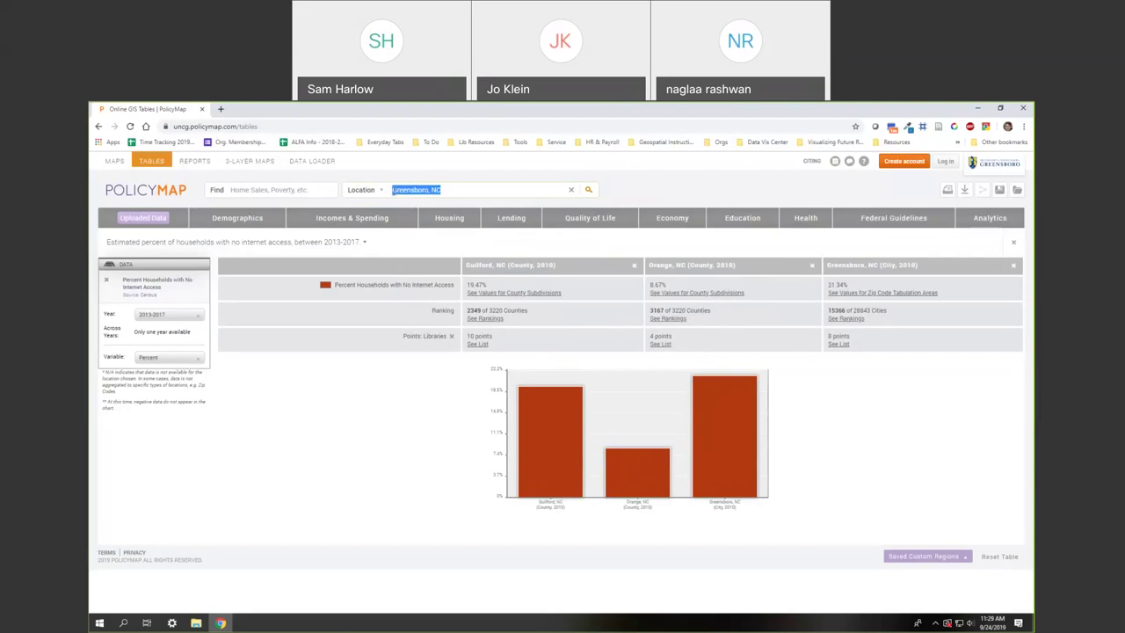
type("jamestown")
left_click(427, 282)
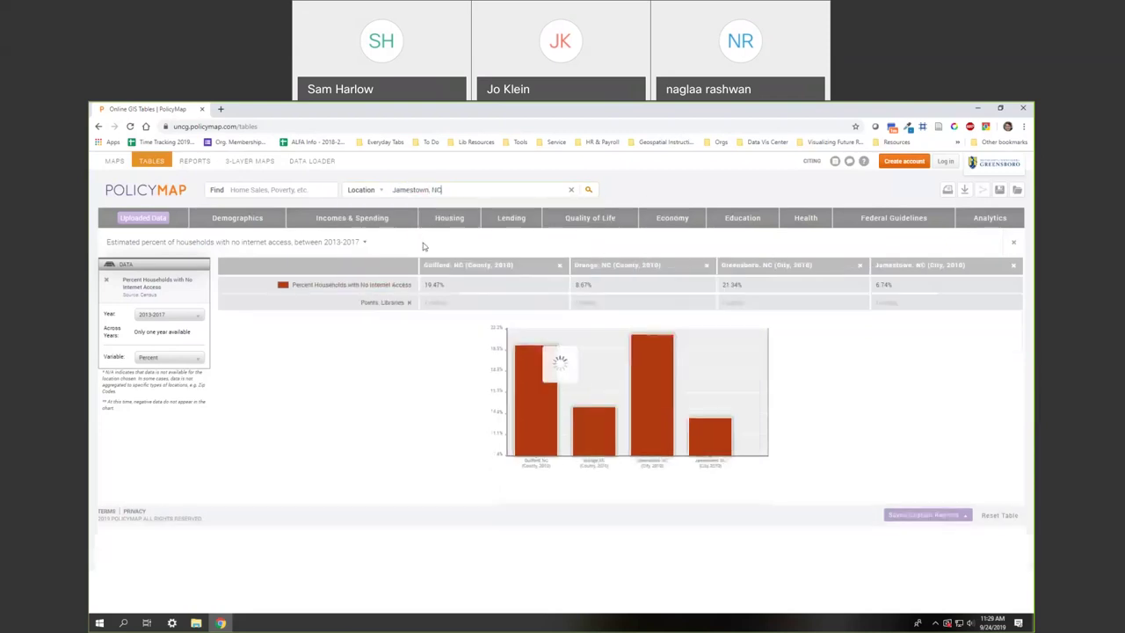
left_click(394, 191)
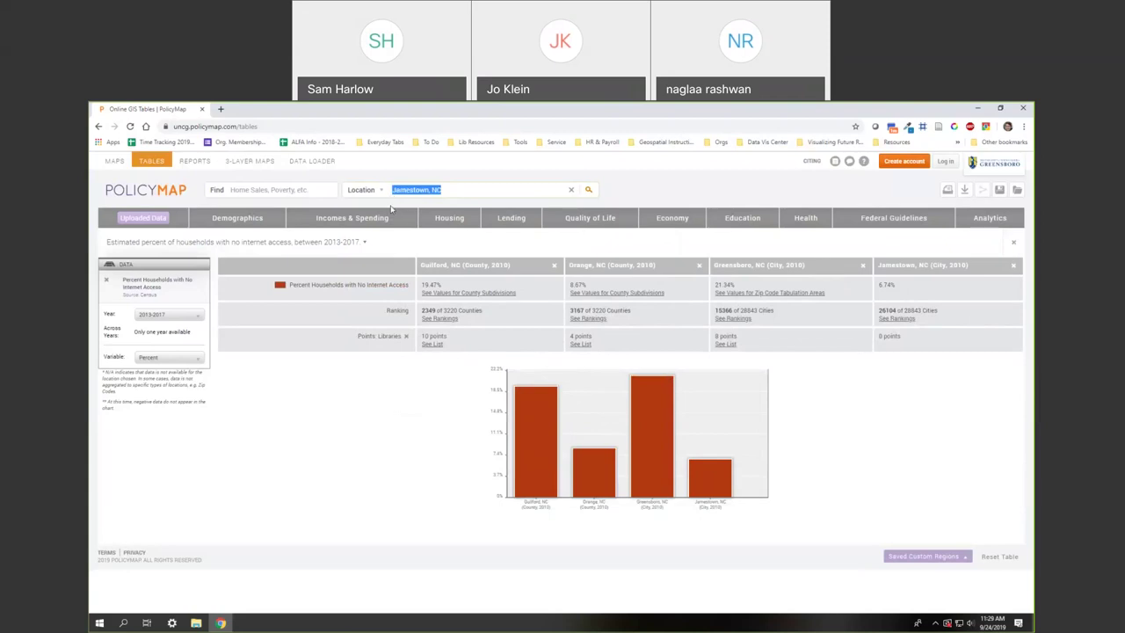
type("high point")
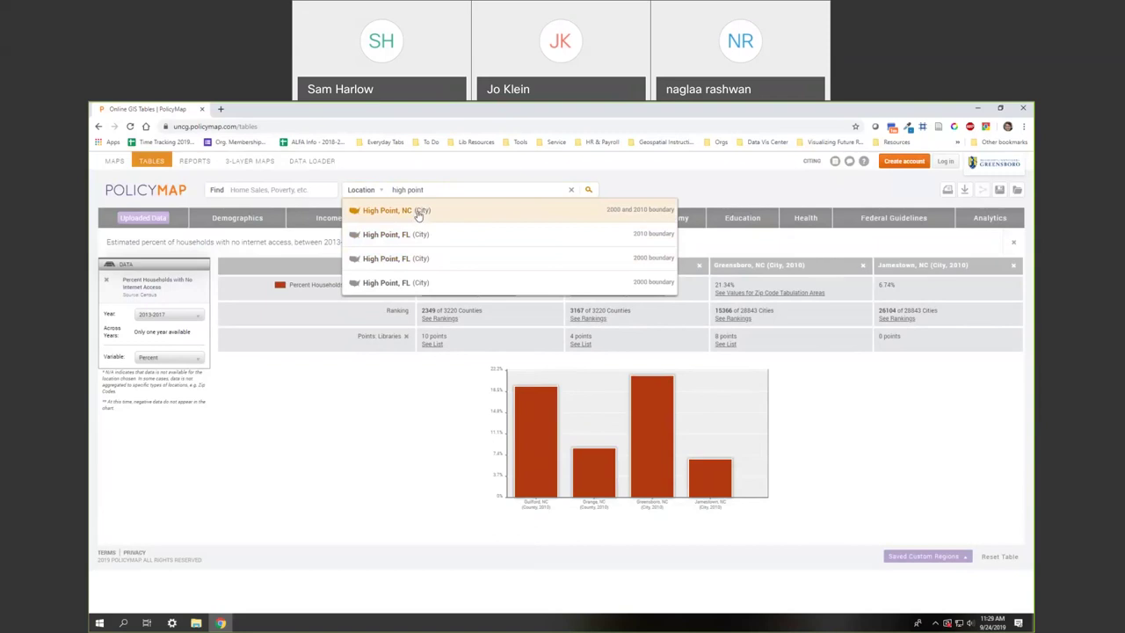
left_click(443, 213)
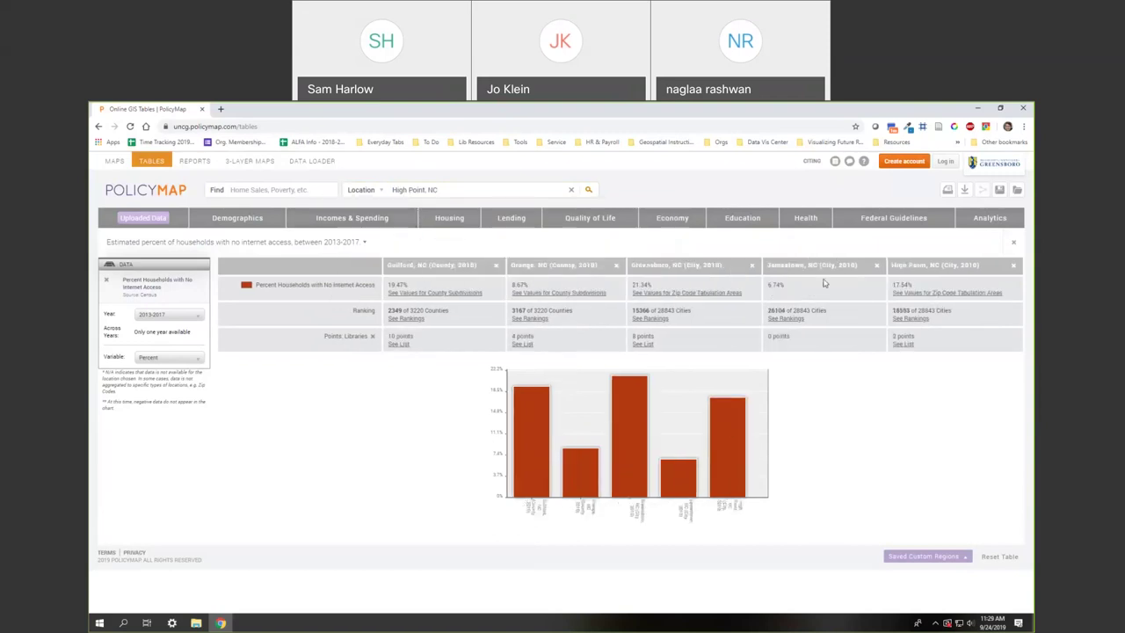
left_click(615, 266)
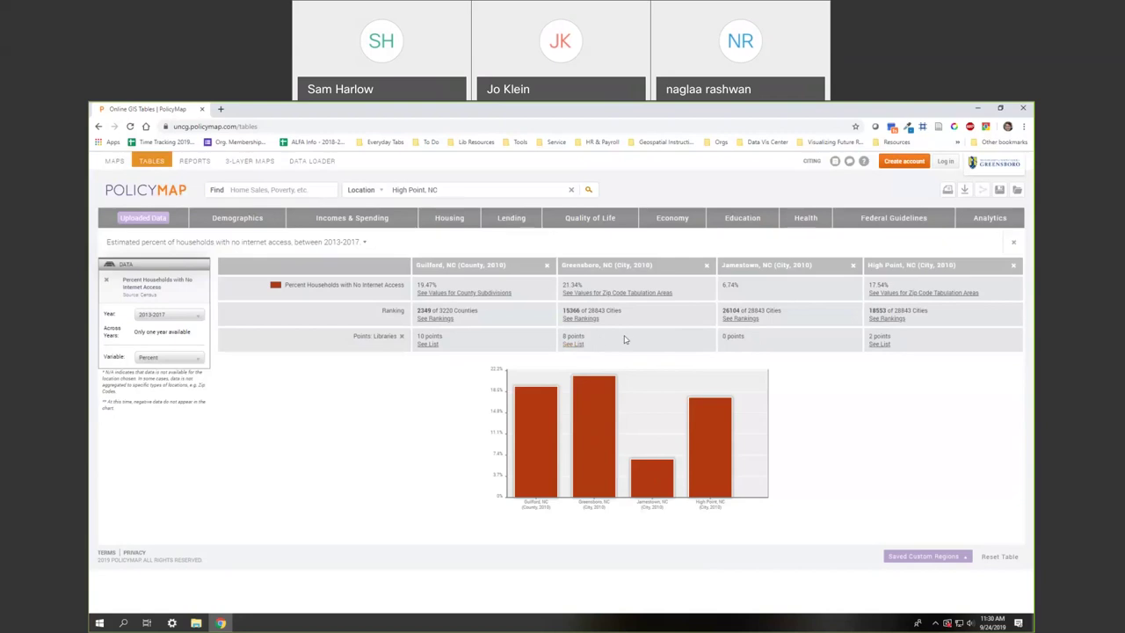
Start a Community Profile report for the pre-defined location Jamestown, NC and preview the report area
left_click(195, 161)
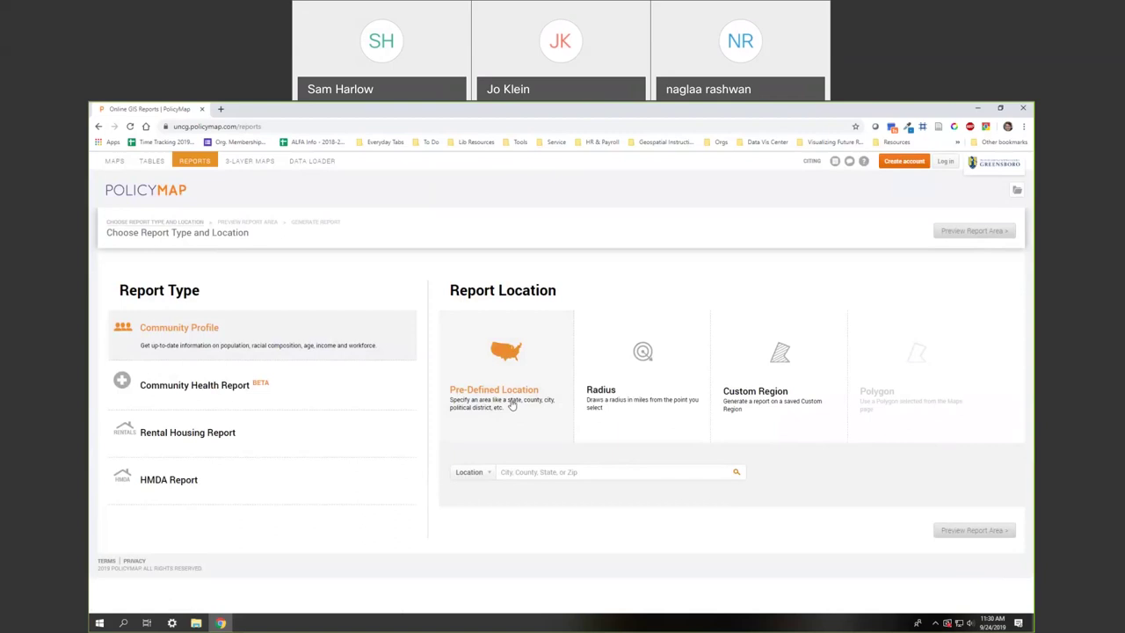
left_click(560, 472)
type("jamestown")
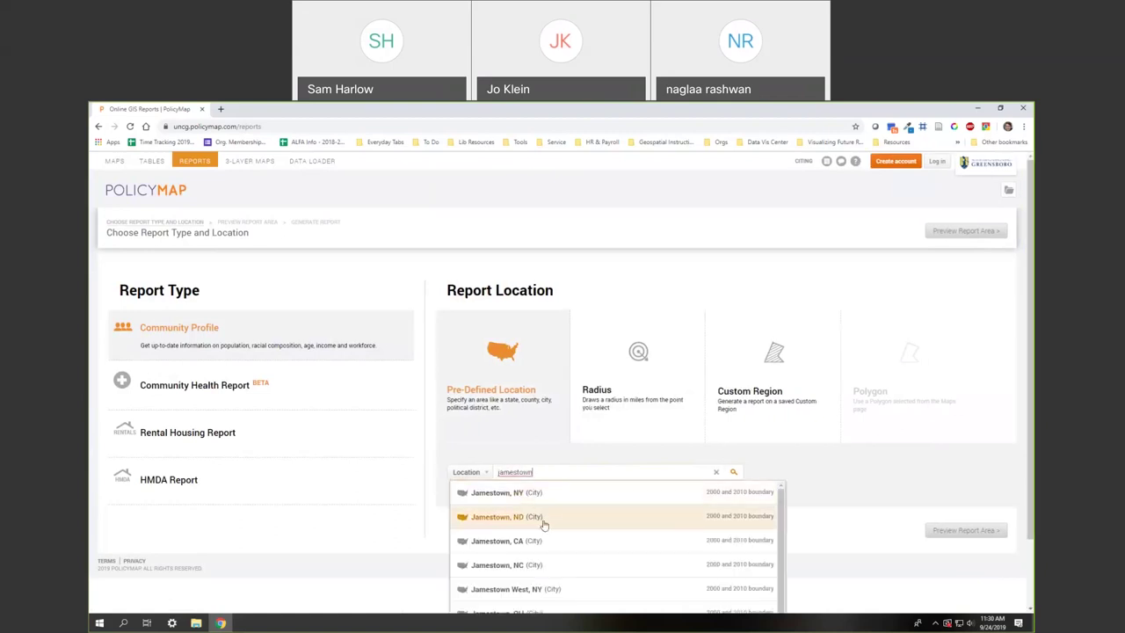
left_click(545, 555)
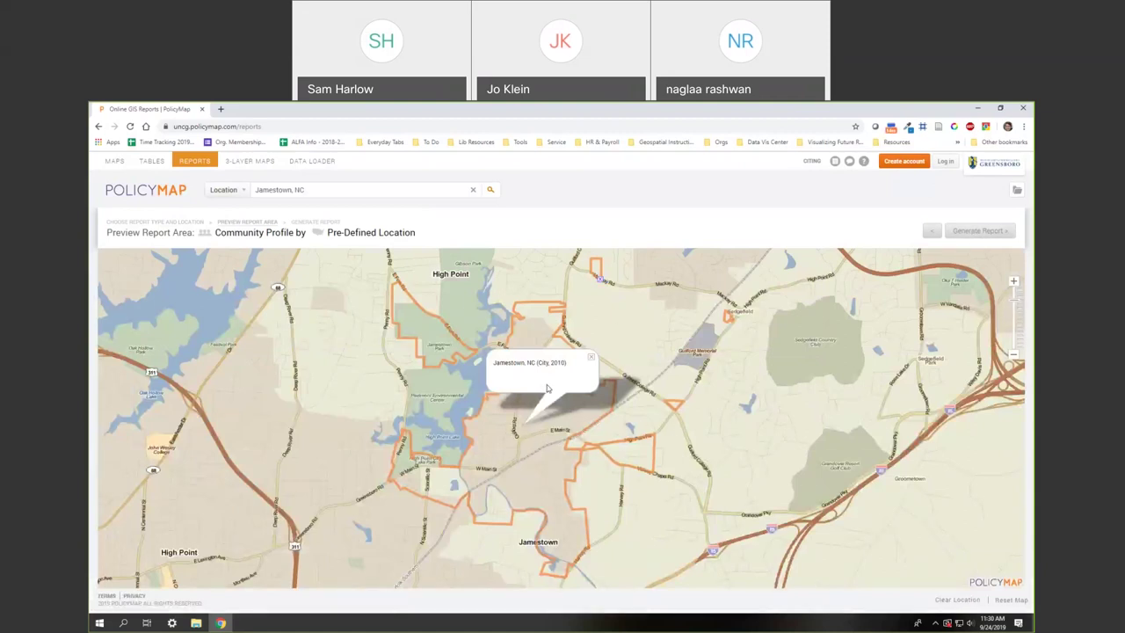
scroll(555, 441, "down", 2)
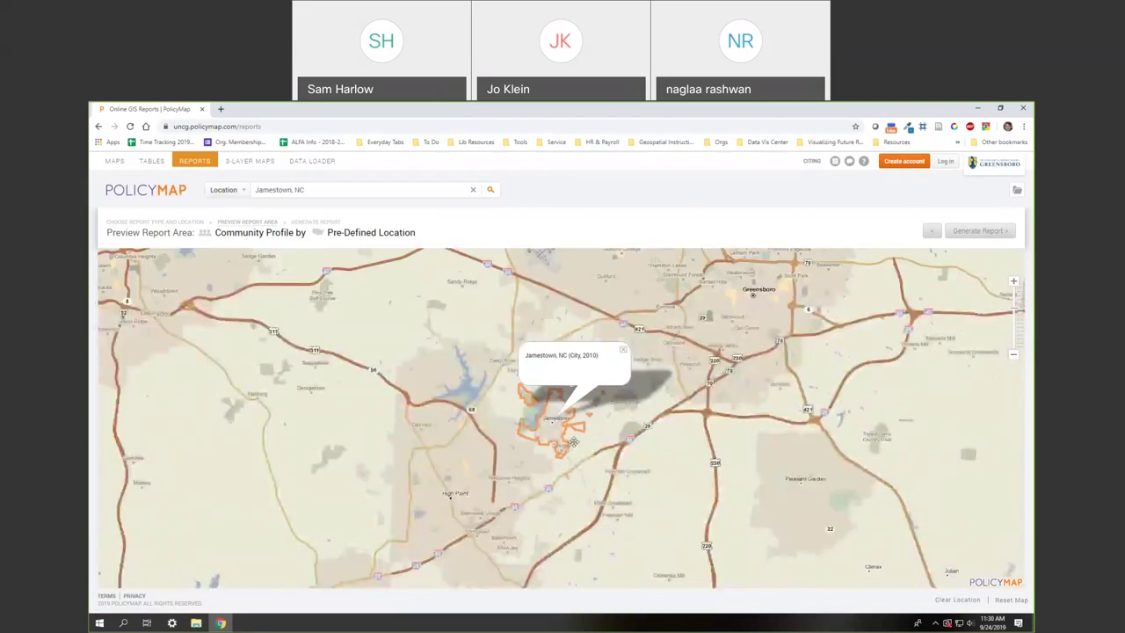
left_click(623, 353)
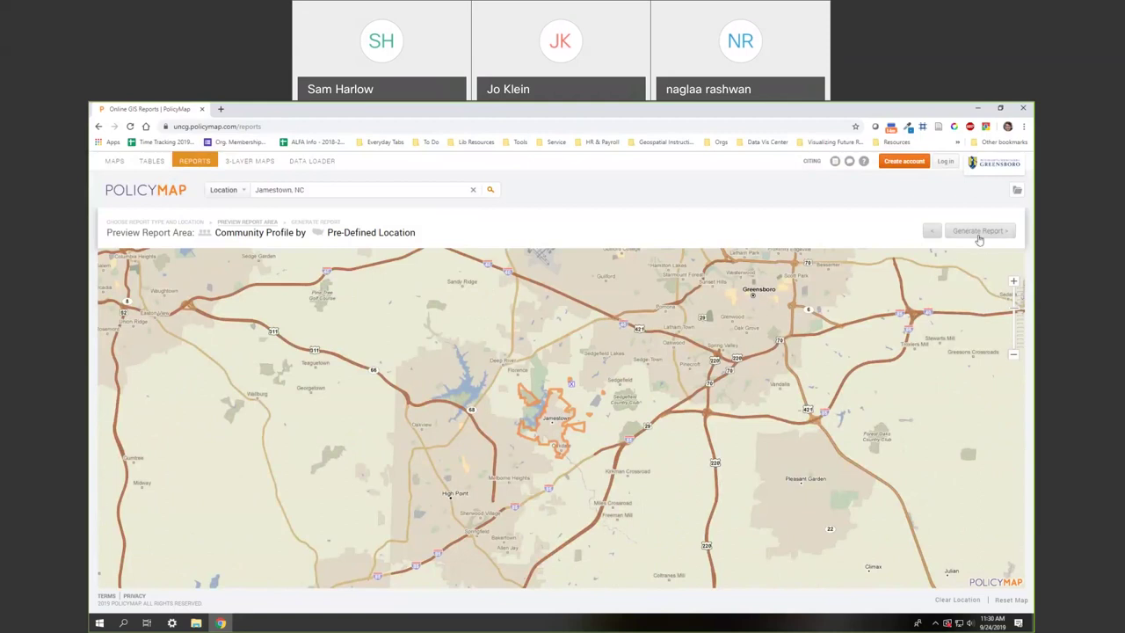
Change the report location to Greensboro, NC and generate its Community Profile report, dismissing the data notice
left_click_drag(304, 190, 253, 190)
type("greensboro")
left_click(251, 210)
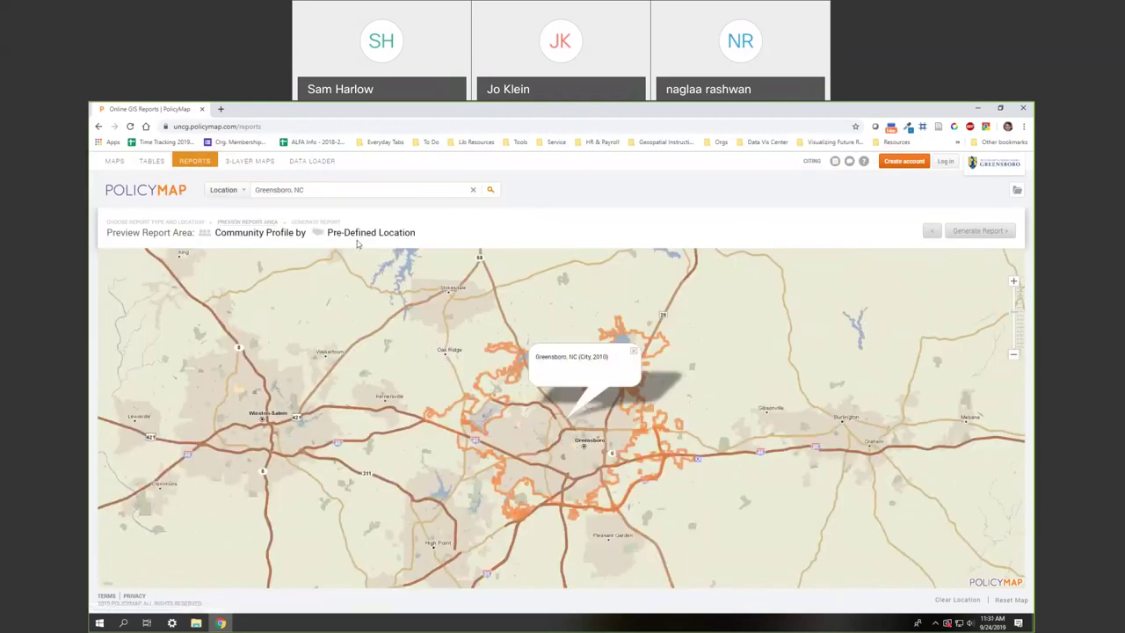
left_click(977, 237)
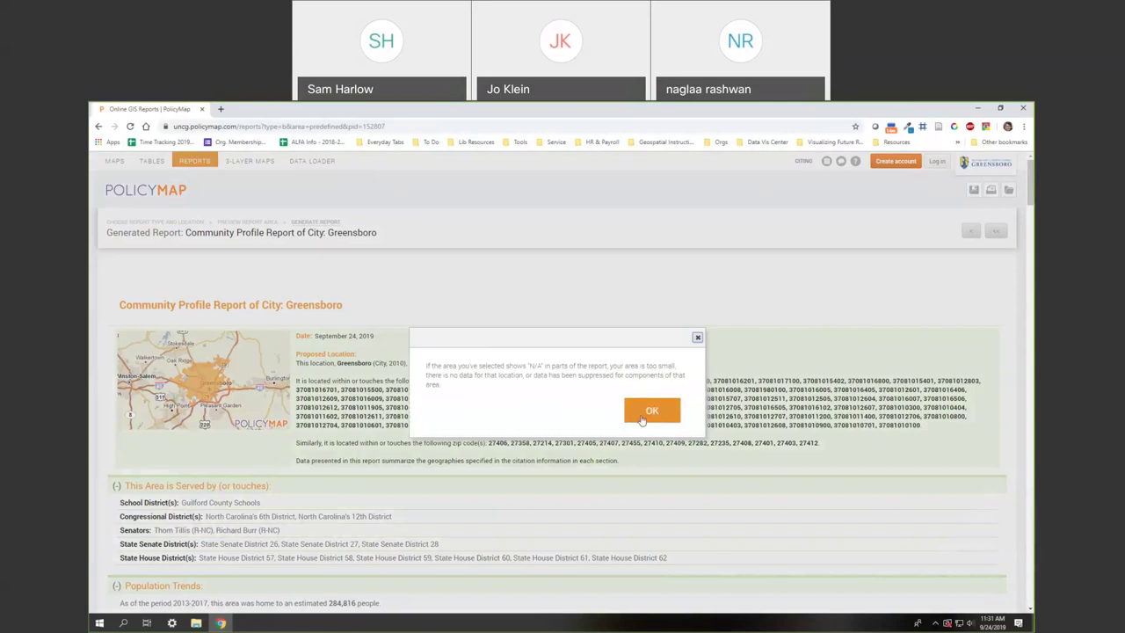
left_click(651, 412)
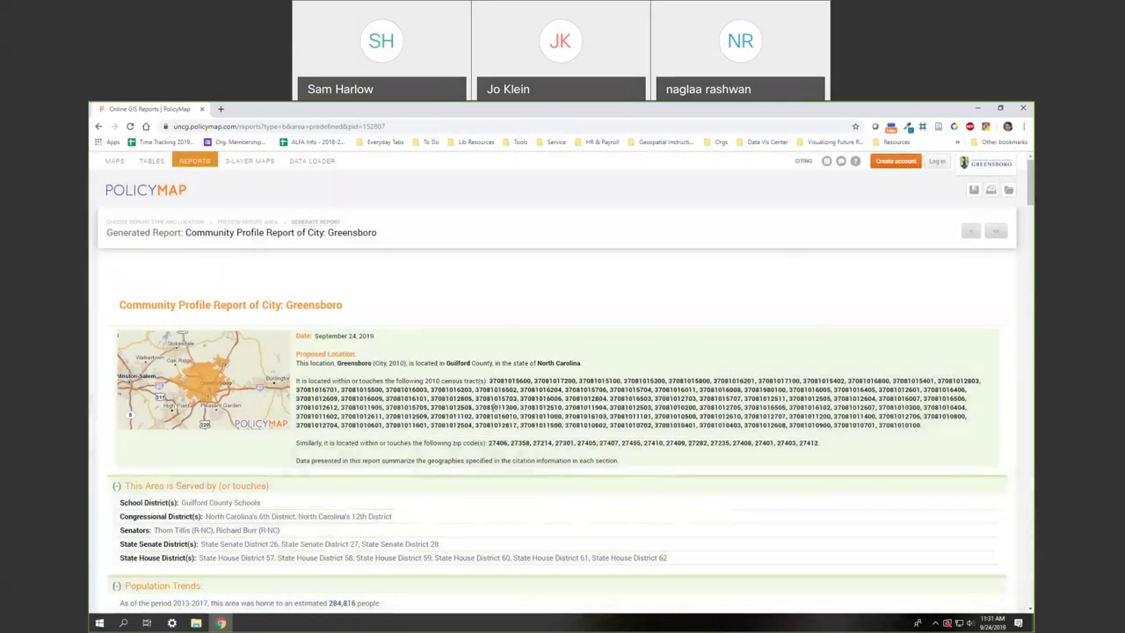
Examine the Greensboro report's served districts and Population Trends, comparing the 2010 figures for the city and Guilford County
scroll(383, 349, "down", 2)
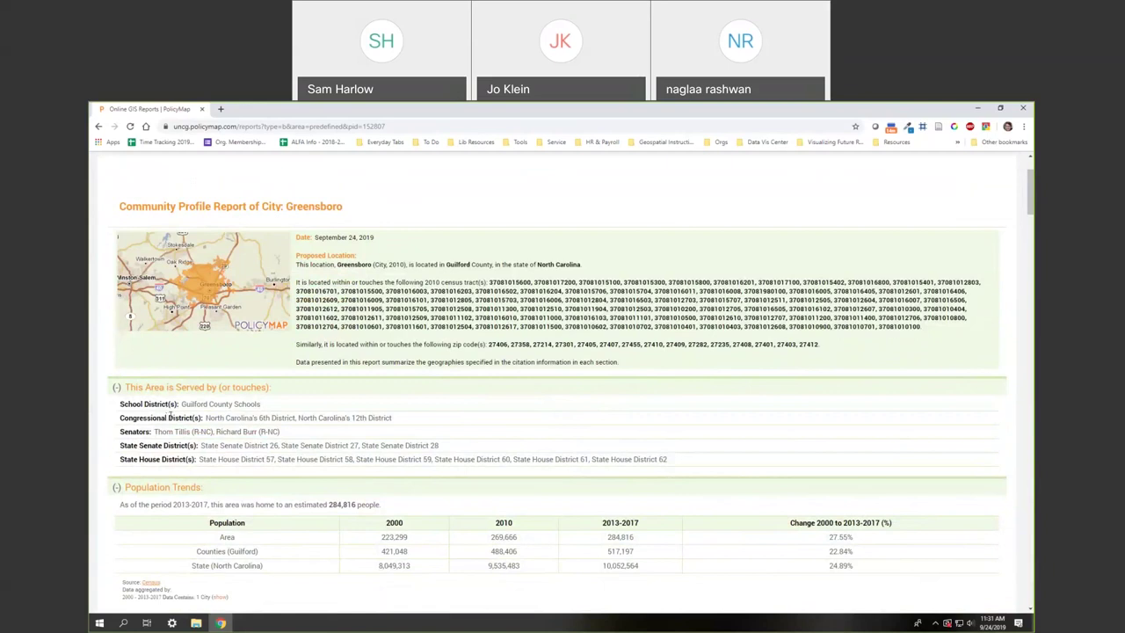
scroll(170, 416, "down", 1)
scroll(171, 387, "down", 2)
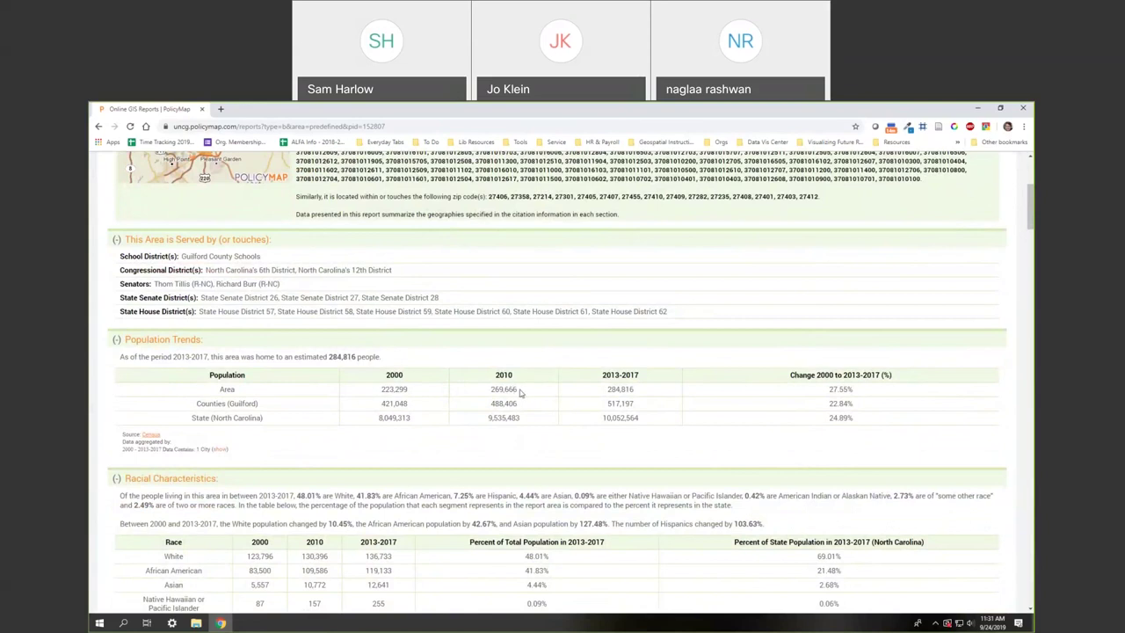
left_click_drag(520, 406, 489, 405)
left_click(495, 411)
double_click(502, 386)
left_click(523, 396)
scroll(395, 458, "down", 2)
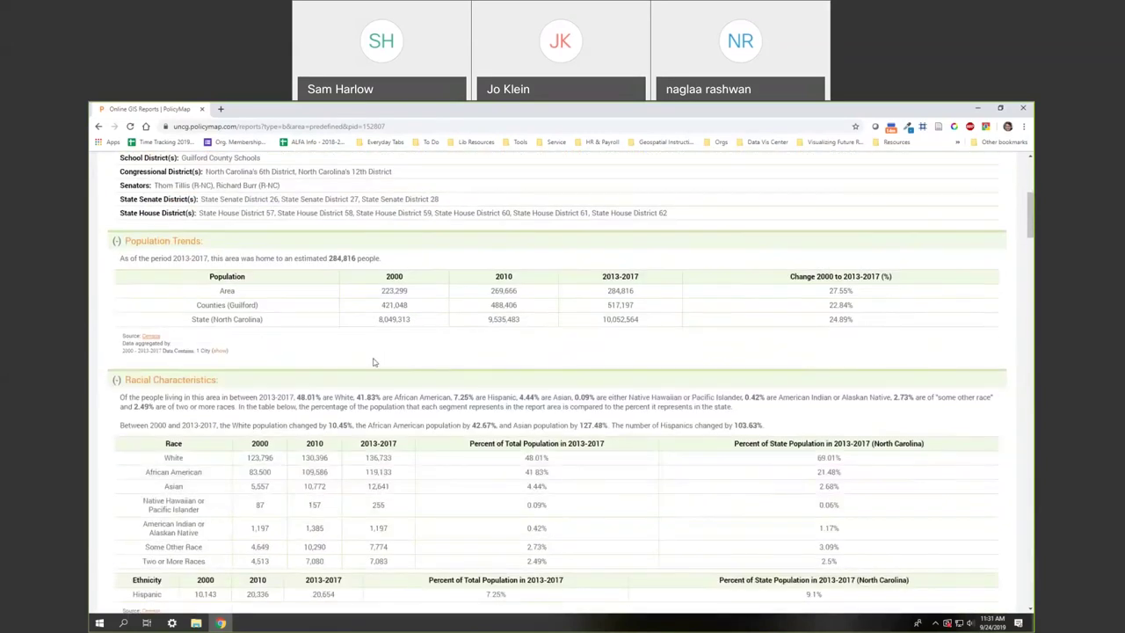
Examine the report's race, age, income, immigration, family and housing sections, and return to the report type and location choice
scroll(391, 363, "down", 4)
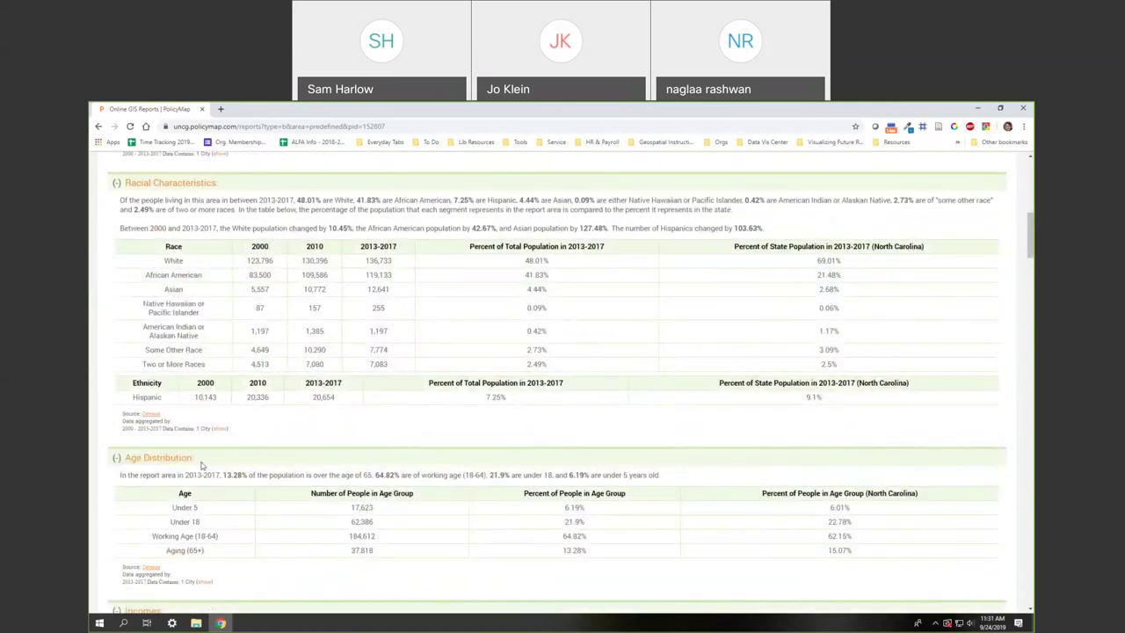
scroll(201, 465, "down", 3)
scroll(219, 455, "down", 8)
scroll(219, 454, "down", 3)
scroll(282, 445, "down", 6)
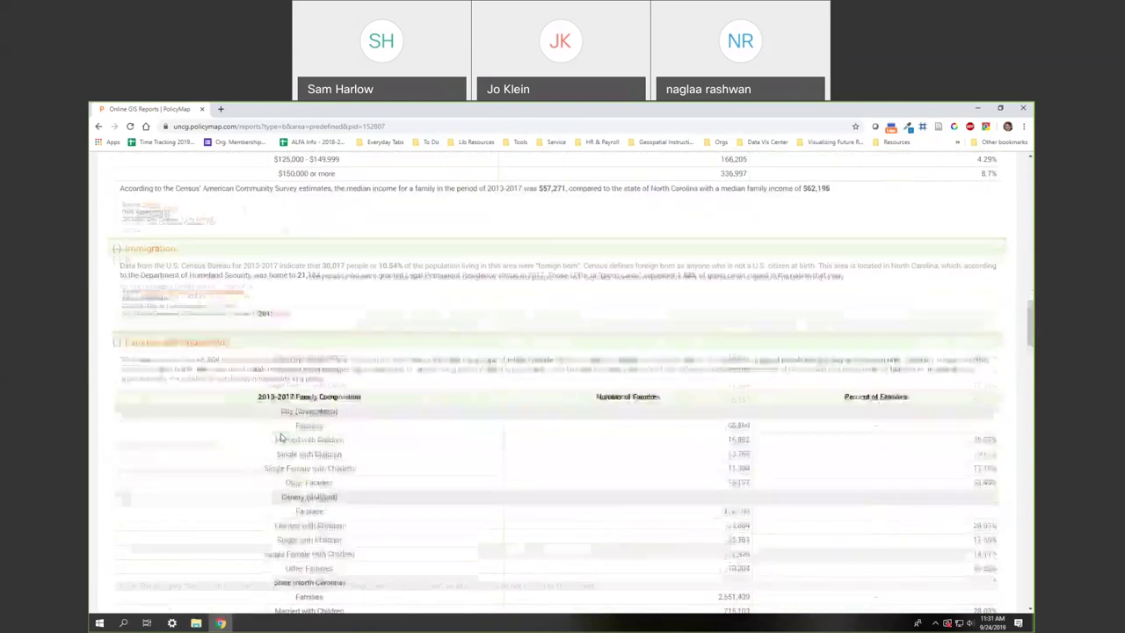
scroll(307, 441, "down", 2)
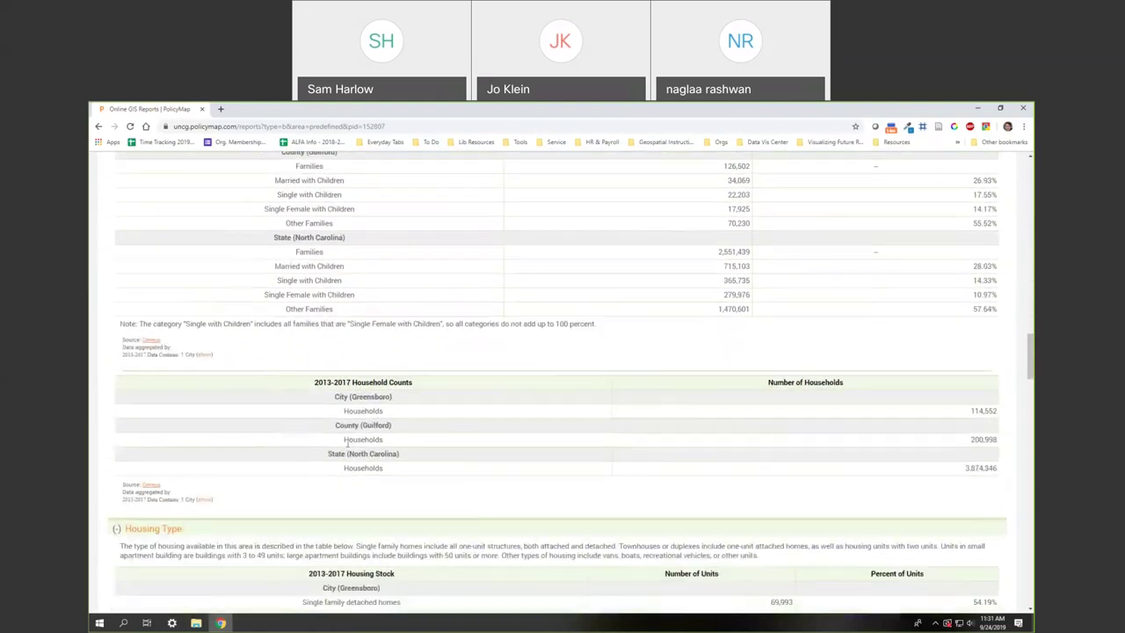
left_click_drag(1032, 354, 1031, 181)
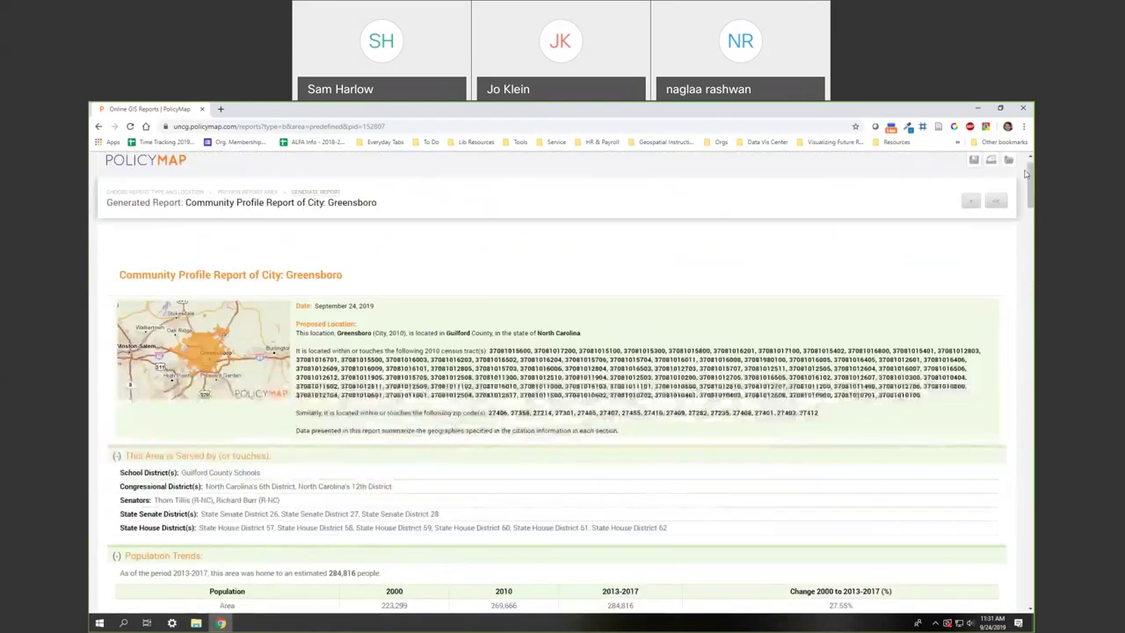
left_click(170, 193)
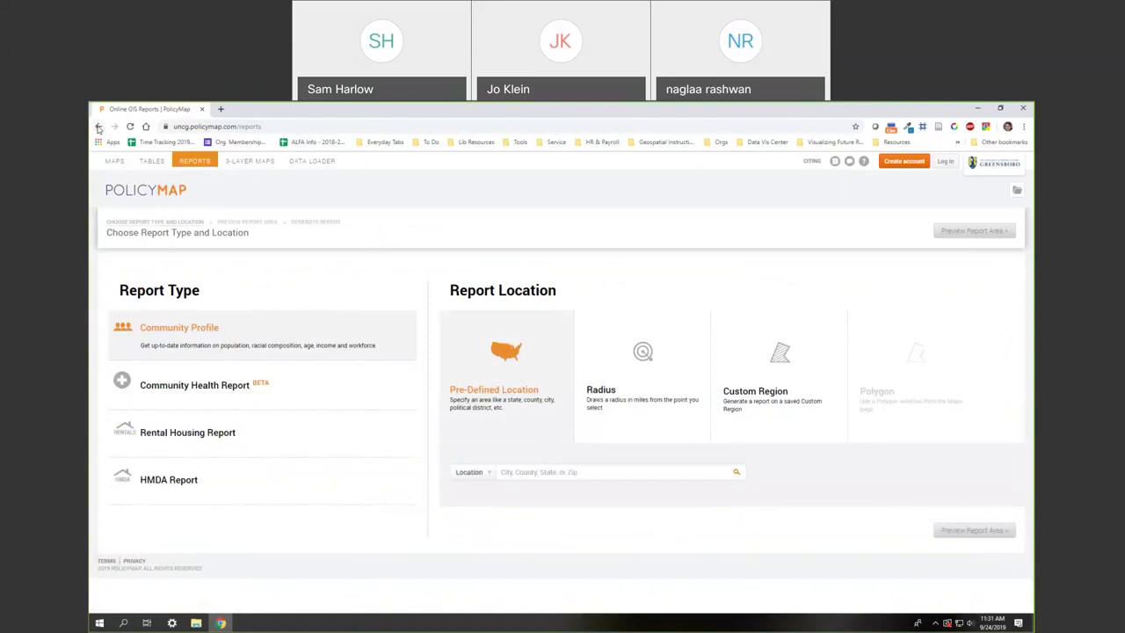
Generate a Community Profile report for the pre-defined location Jamestown, NC and dismiss the data notice
type("gamestown")
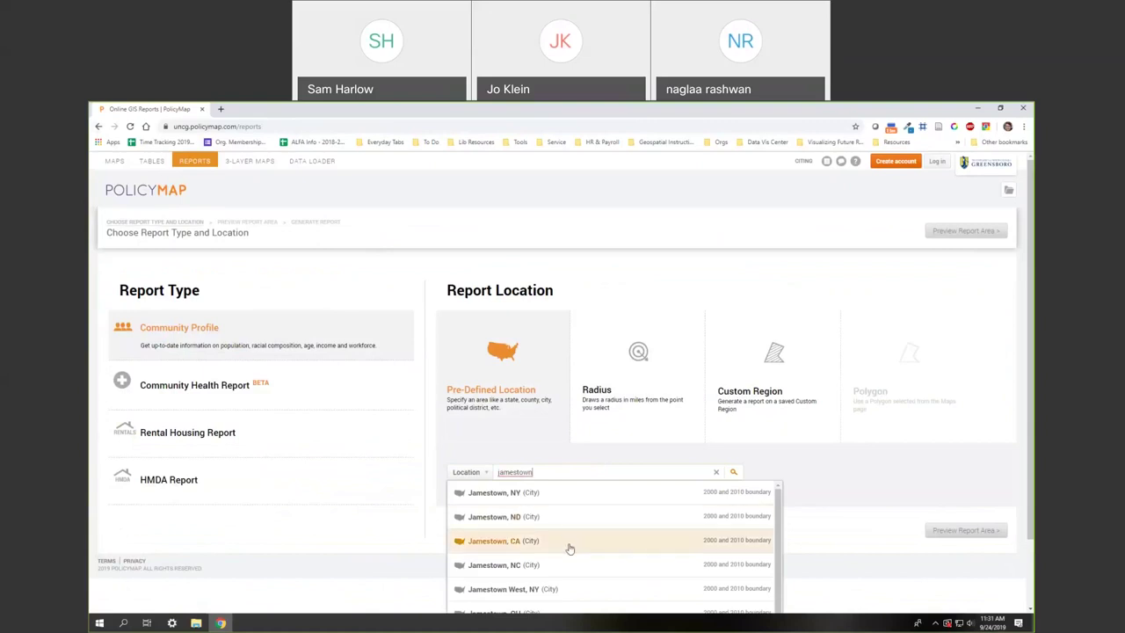
left_click(555, 567)
left_click(975, 234)
scroll(278, 525, "down", 1)
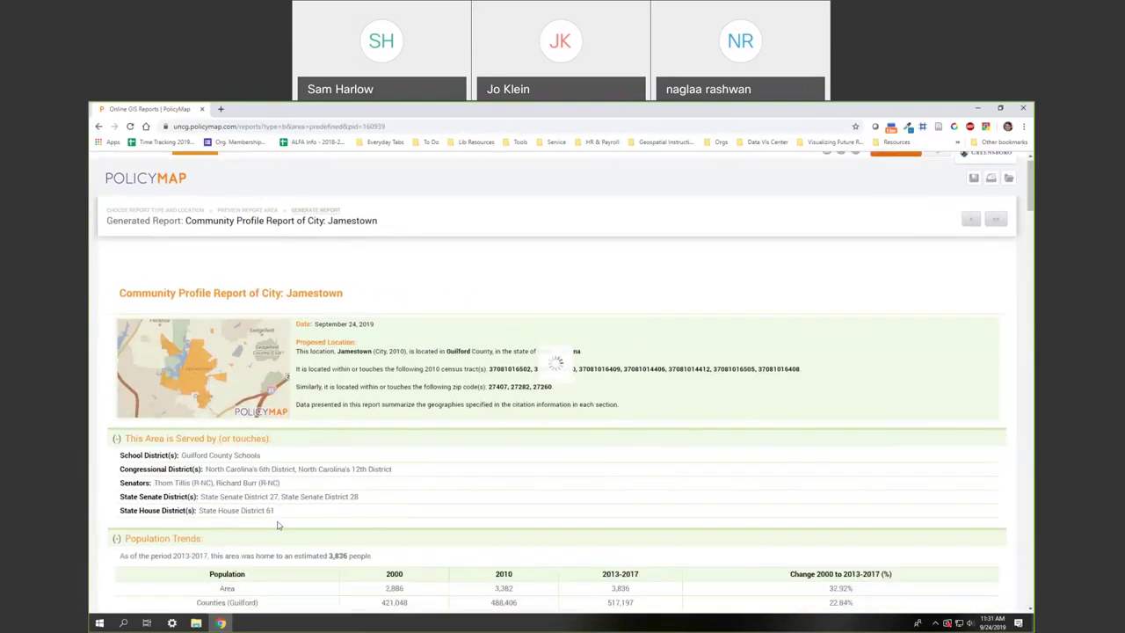
scroll(278, 525, "down", 2)
left_click(649, 411)
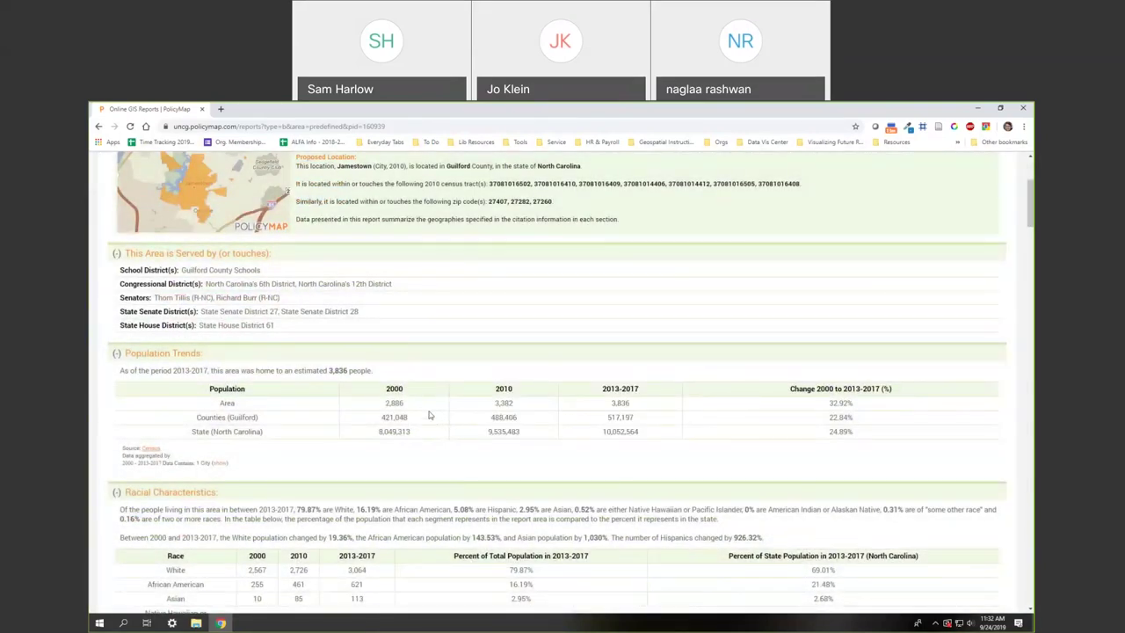
Examine Jamestown's 2010 population in the Population Trends table
left_click_drag(486, 408, 525, 410)
left_click(538, 457)
scroll(509, 453, "up", 3)
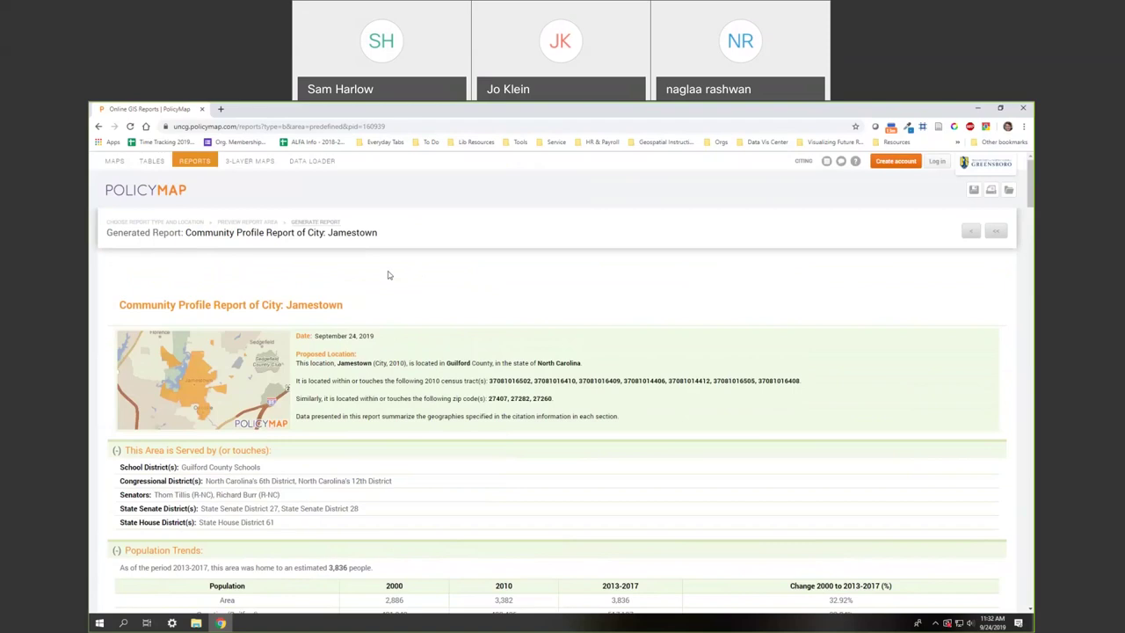
Remove the Percent Households with No Internet Access layer from the map and start a radius report for the Greensboro Public Library point
left_click(112, 164)
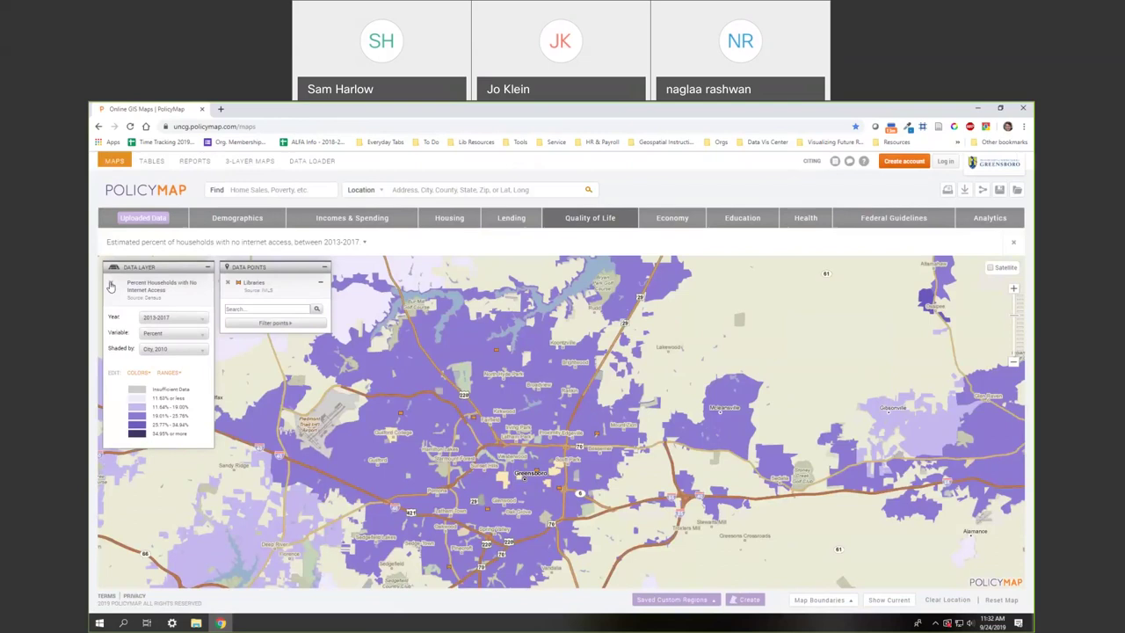
left_click(111, 285)
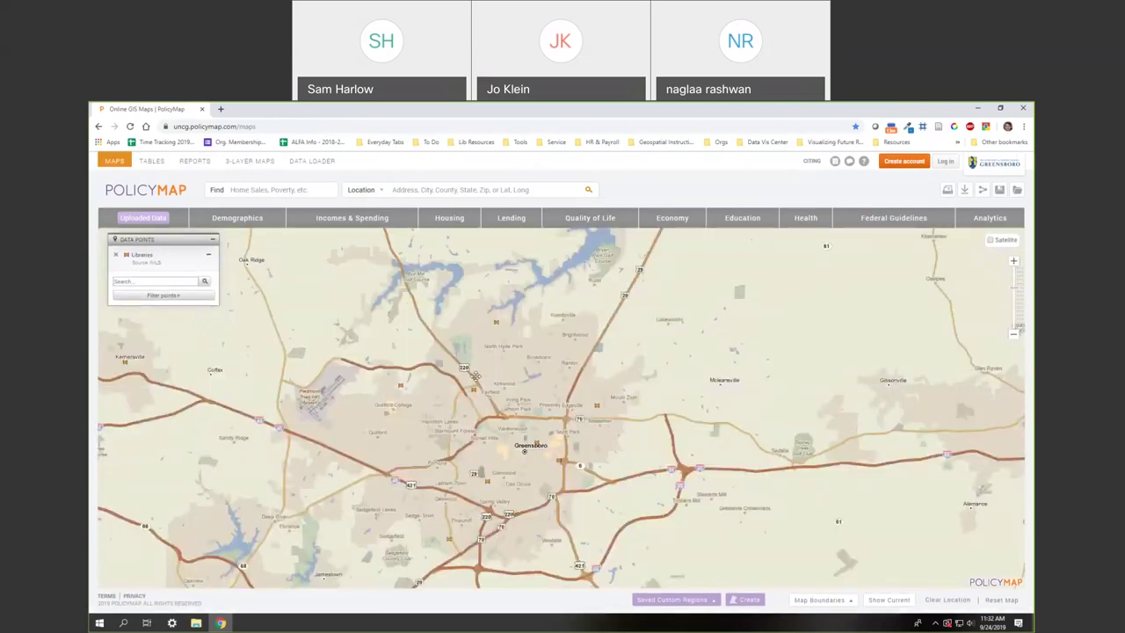
left_click(536, 441)
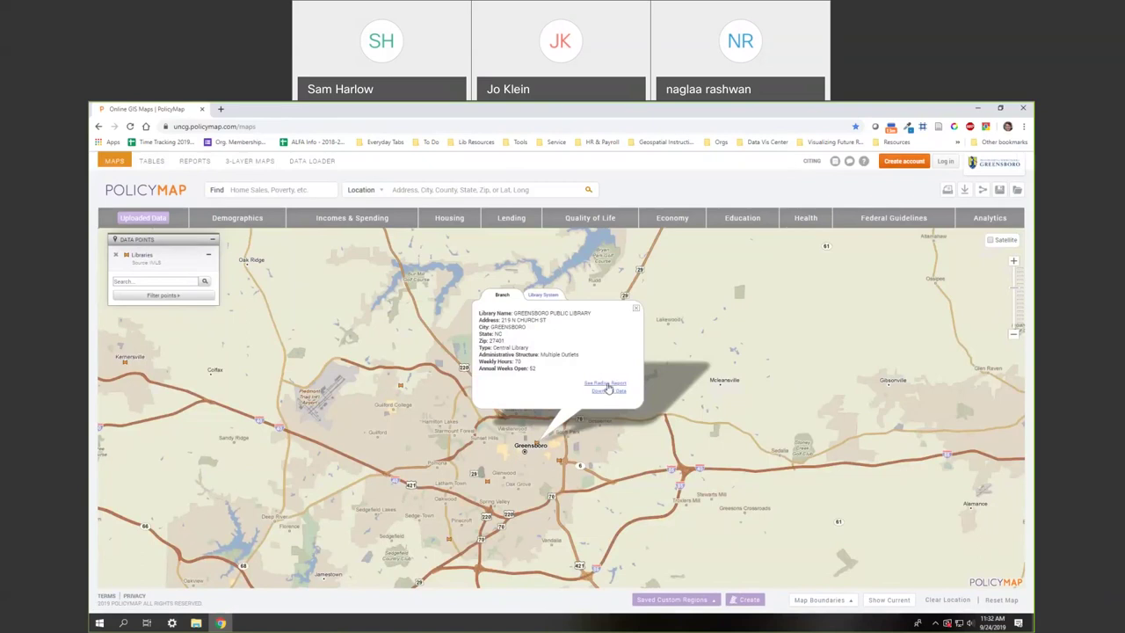
left_click(605, 384)
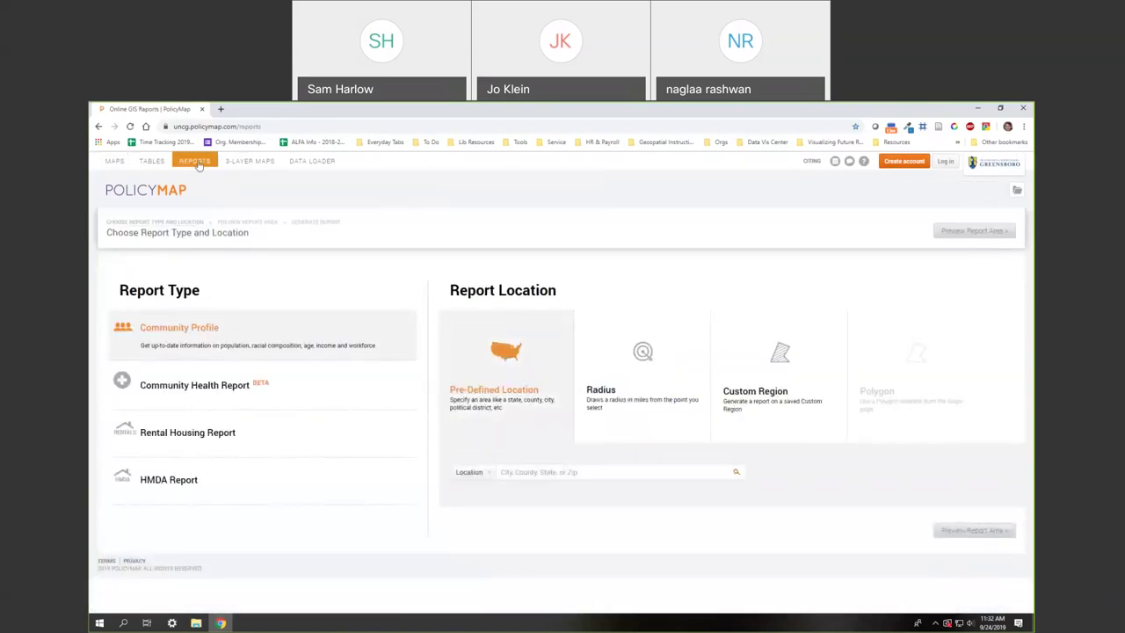
Generate the Community Profile report for a 1-mile radius around the library's coordinates, dismissing the data notice
left_click(672, 380)
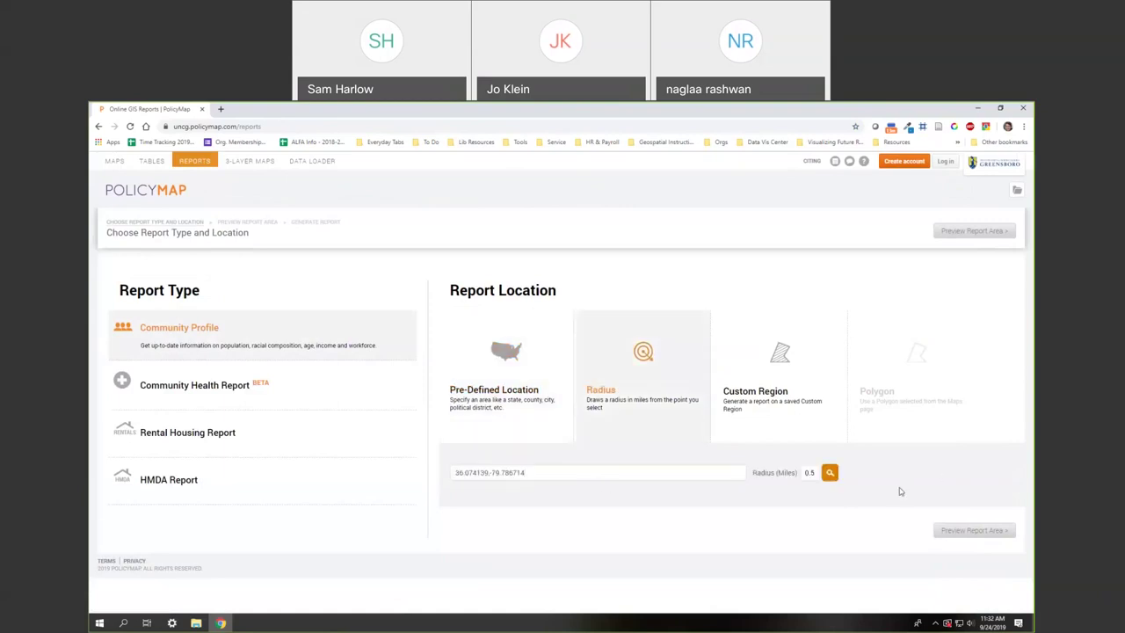
double_click(810, 473)
type("1")
left_click(829, 473)
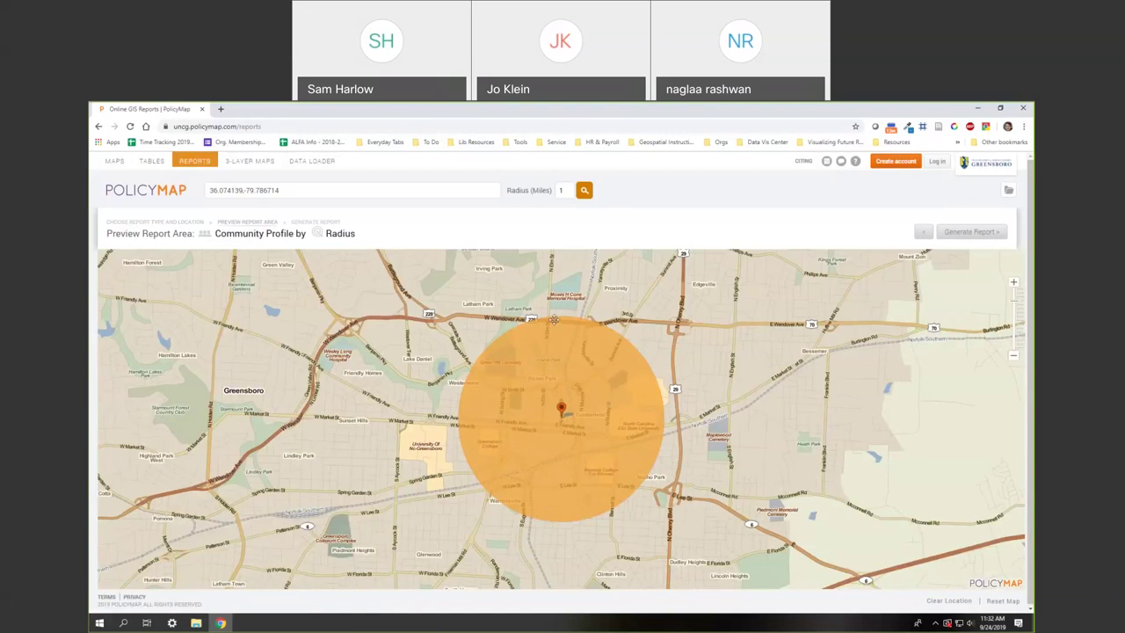
left_click(970, 231)
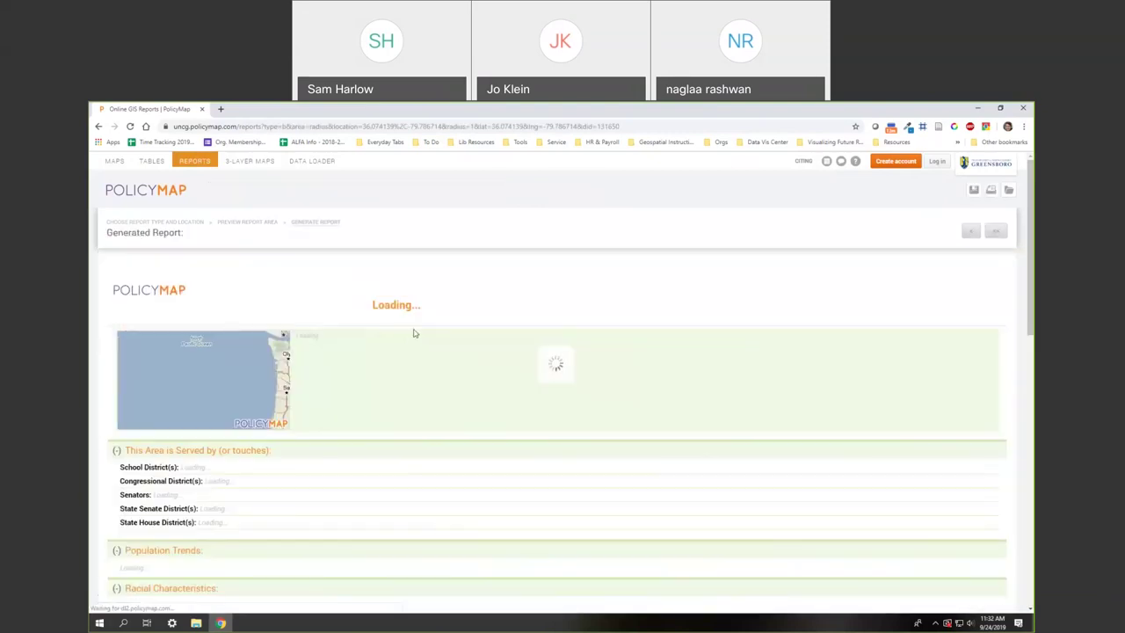
scroll(407, 395, "down", 1)
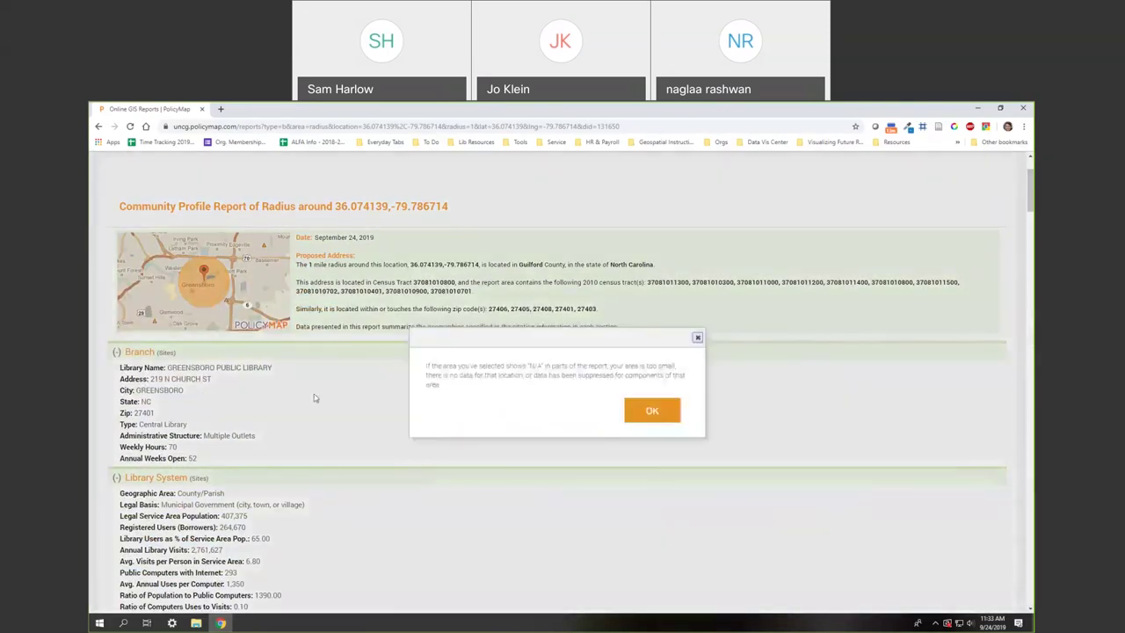
left_click(654, 413)
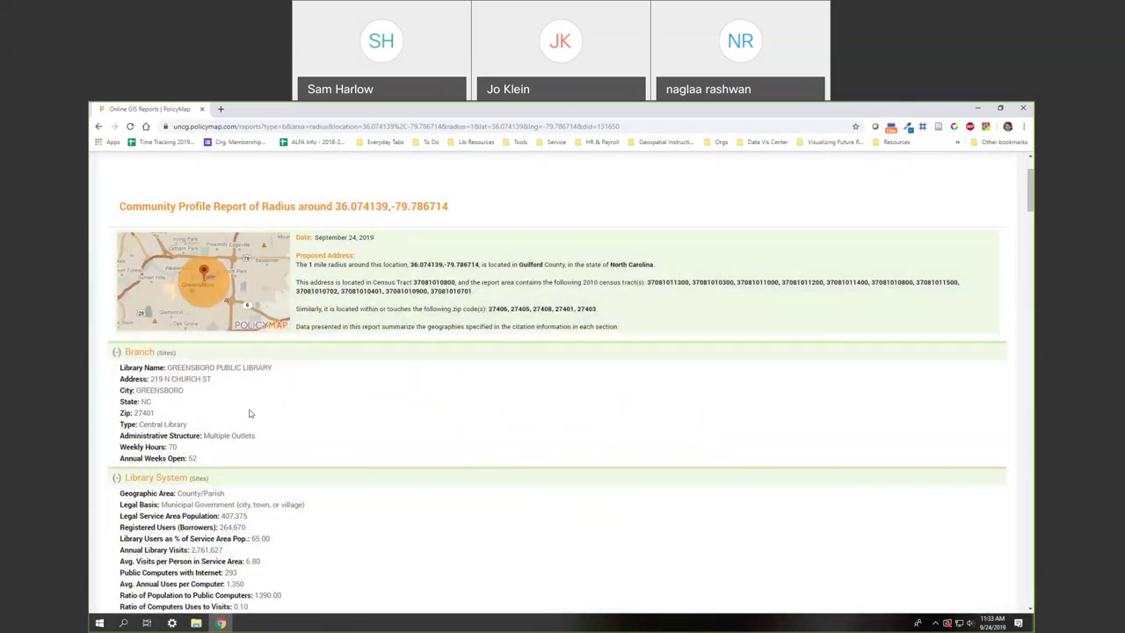
Examine the Library System section's legal basis, user share of the service population, and annual visit figures
scroll(247, 415, "down", 2)
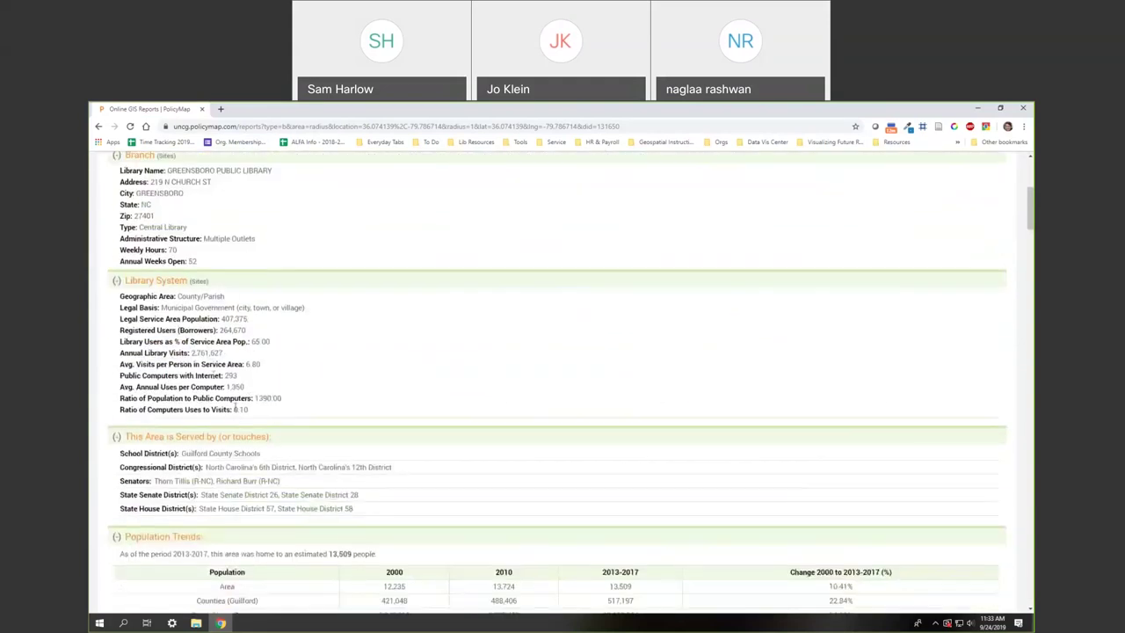
left_click_drag(141, 280, 211, 321)
left_click(277, 363)
double_click(268, 341)
left_click(258, 351)
left_click_drag(226, 352, 191, 351)
left_click(202, 351)
left_click_drag(266, 364, 246, 364)
left_click(285, 382)
Examine the Library System section's public computer counts, computer uses and ratios, and review the report's branch details
left_click_drag(221, 375, 247, 379)
left_click(247, 379)
left_click_drag(227, 386, 254, 388)
left_click(237, 386)
left_click_drag(255, 398, 279, 398)
left_click(277, 410)
left_click_drag(254, 412, 237, 414)
left_click(240, 409)
scroll(271, 415, "up", 3)
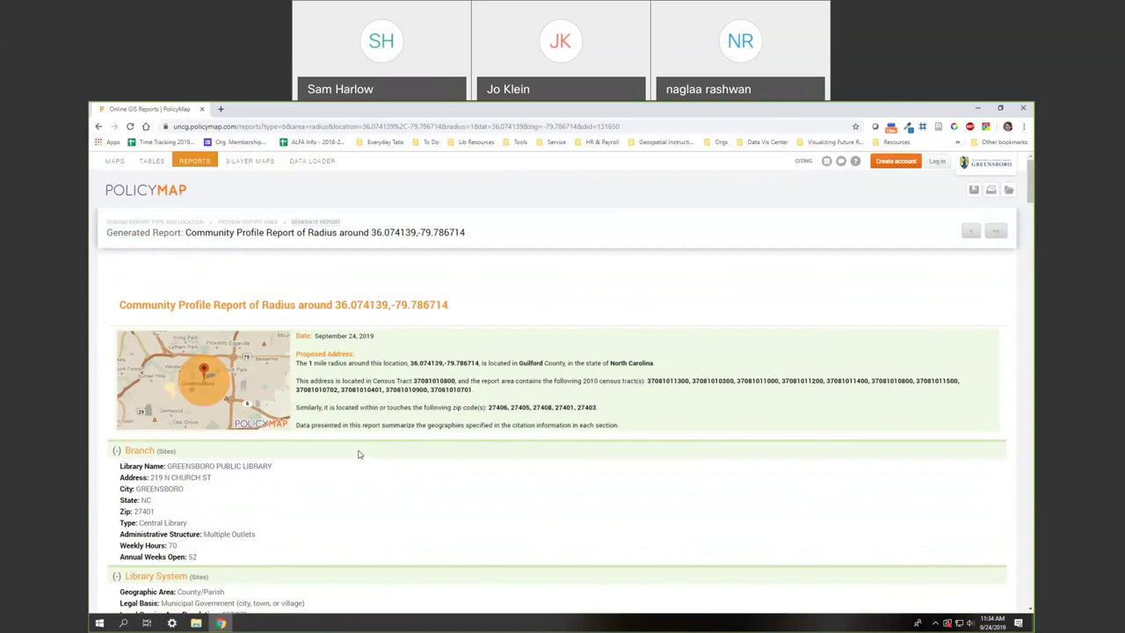
scroll(357, 455, "down", 1)
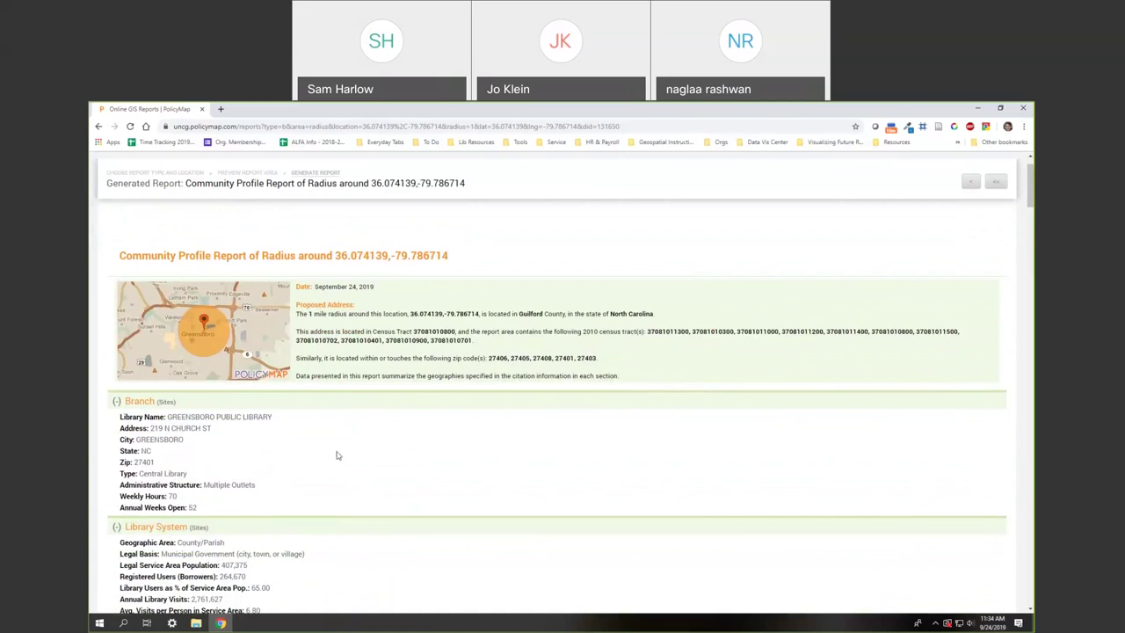
scroll(351, 410, "down", 3)
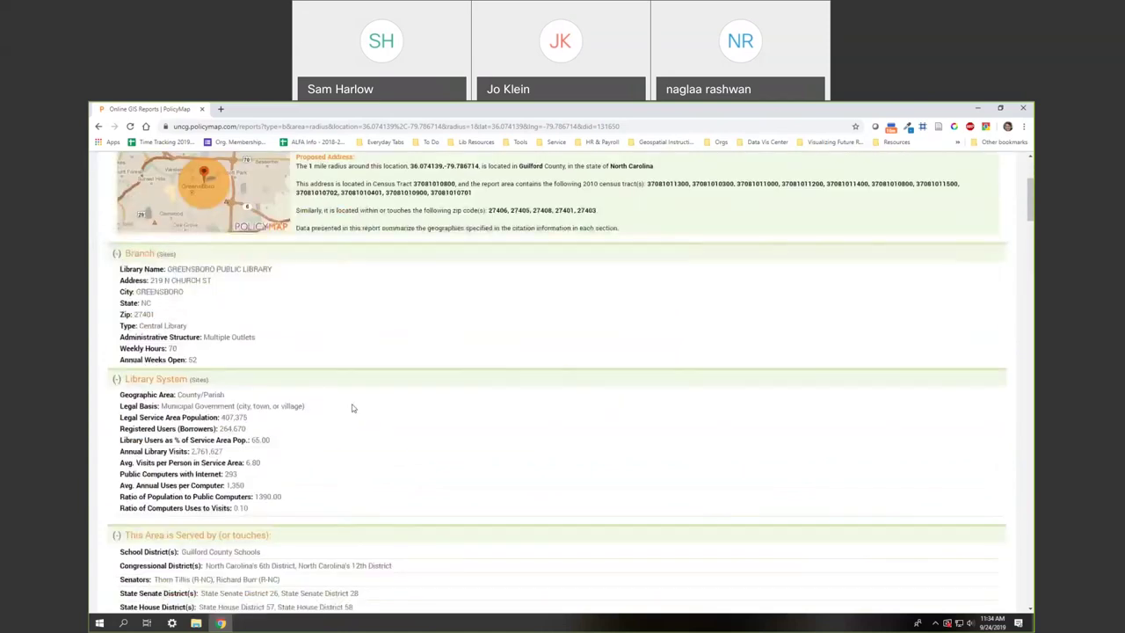
scroll(353, 408, "down", 1)
View the radius report's save options and existing report folders, and close them without saving
scroll(352, 408, "up", 5)
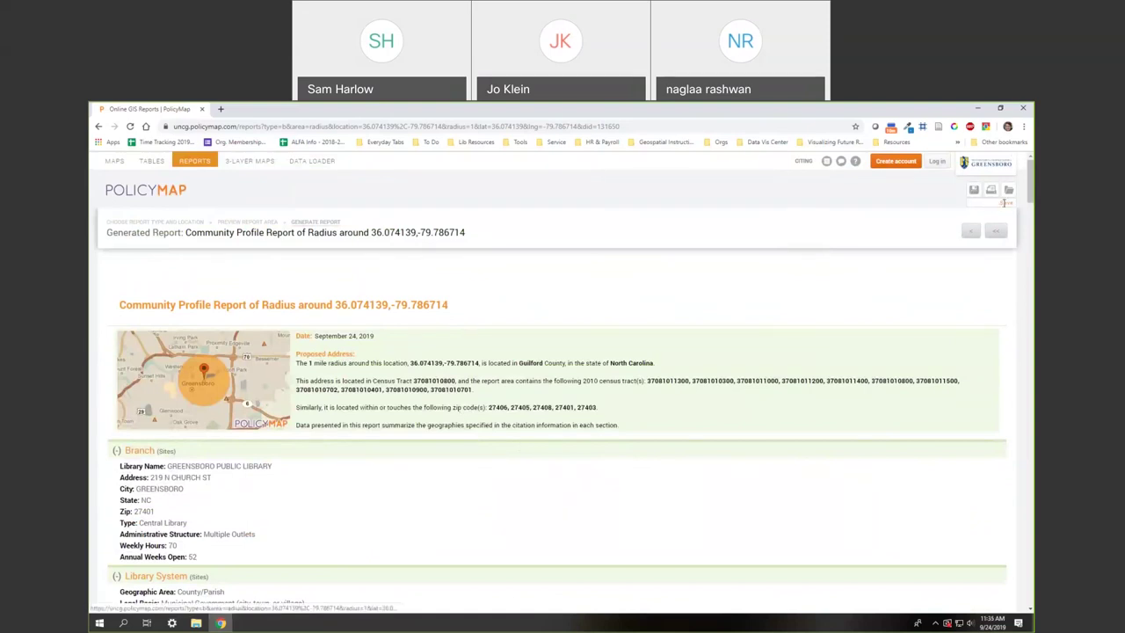
left_click(972, 191)
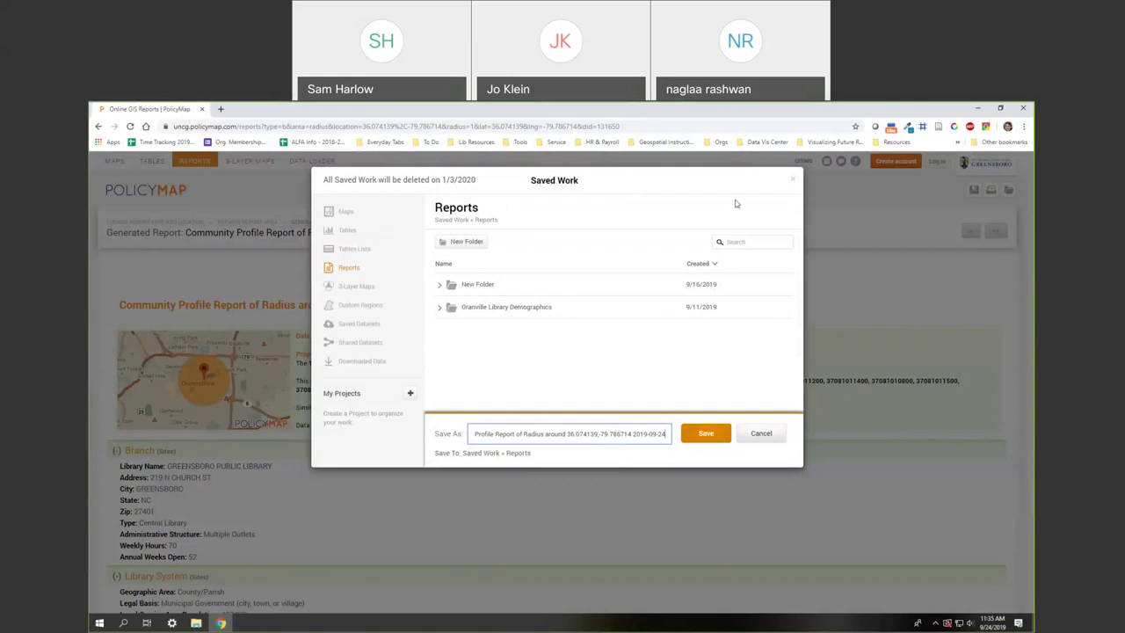
left_click(758, 433)
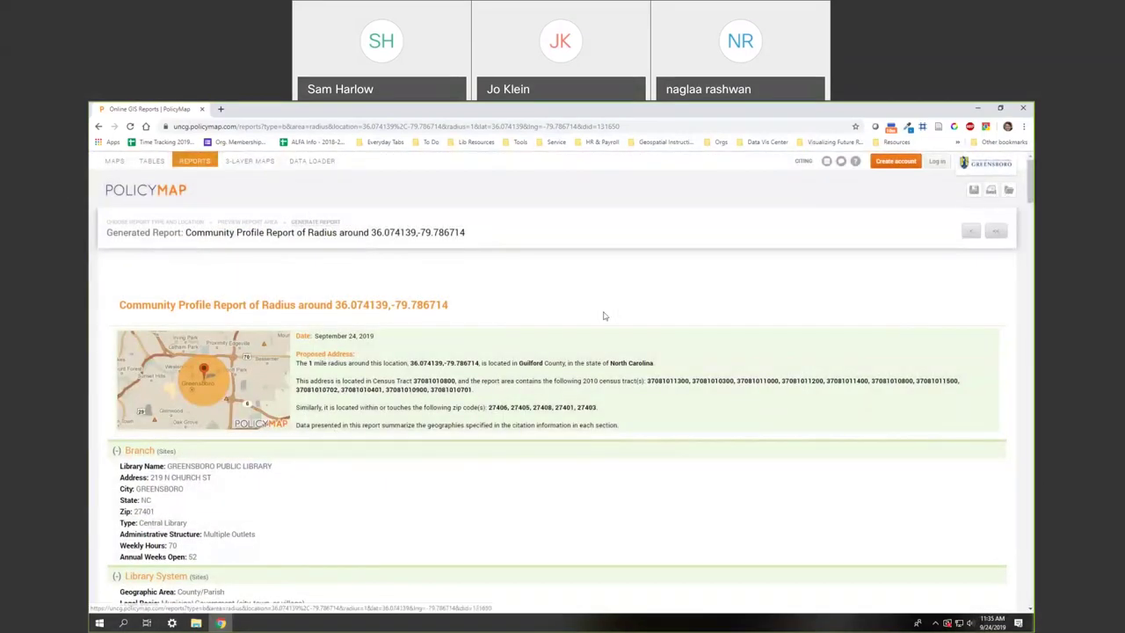
Start a data download from the map with the Libraries points as the chosen data
left_click(115, 161)
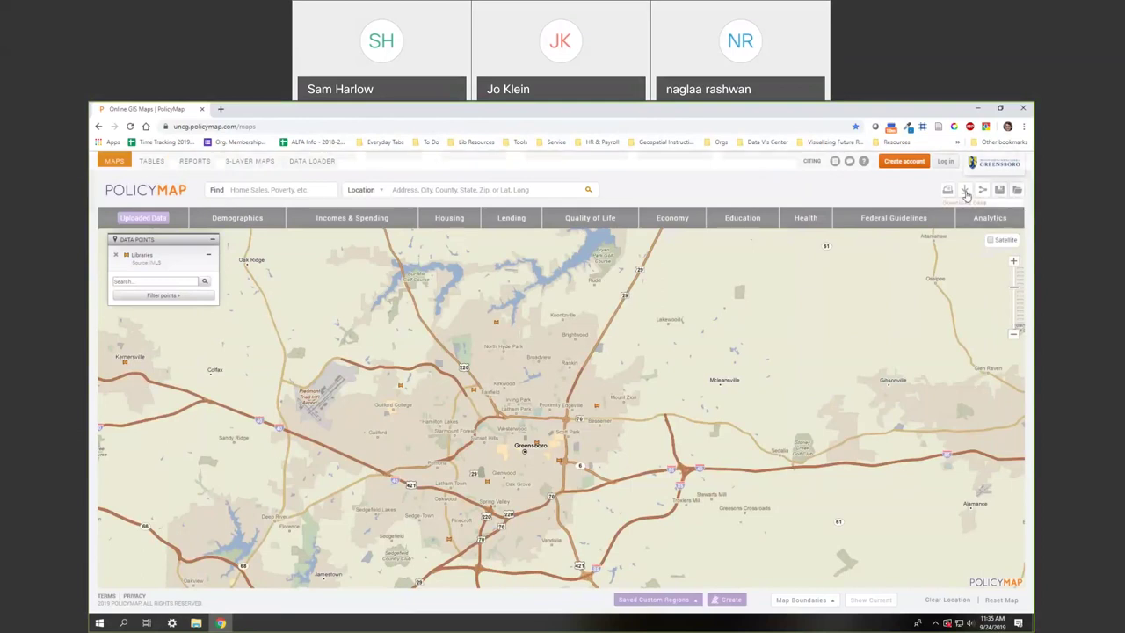
left_click(965, 191)
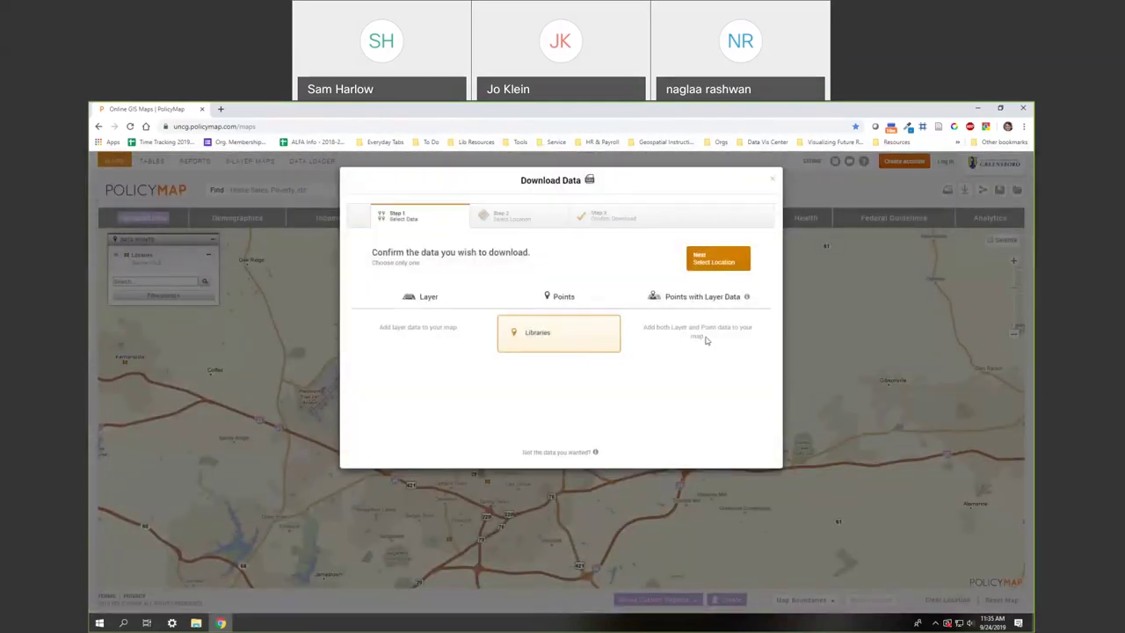
left_click(713, 261)
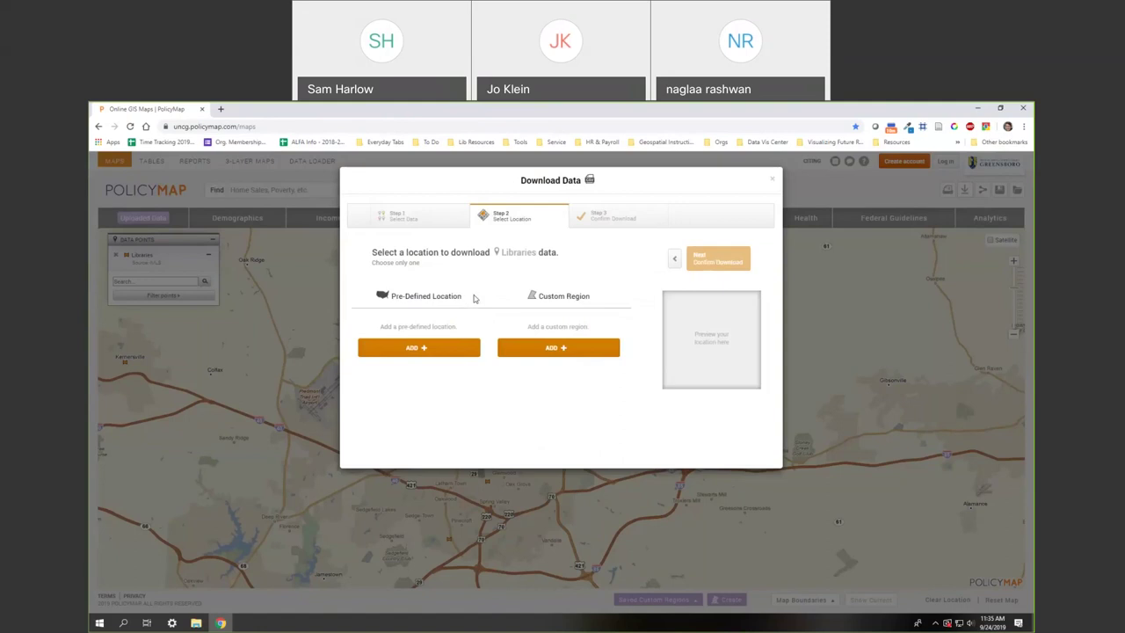
Set Greensboro, NC (City, 2010) as the download location, proceed to the confirmation, and close it without downloading
left_click(464, 348)
left_click(477, 293)
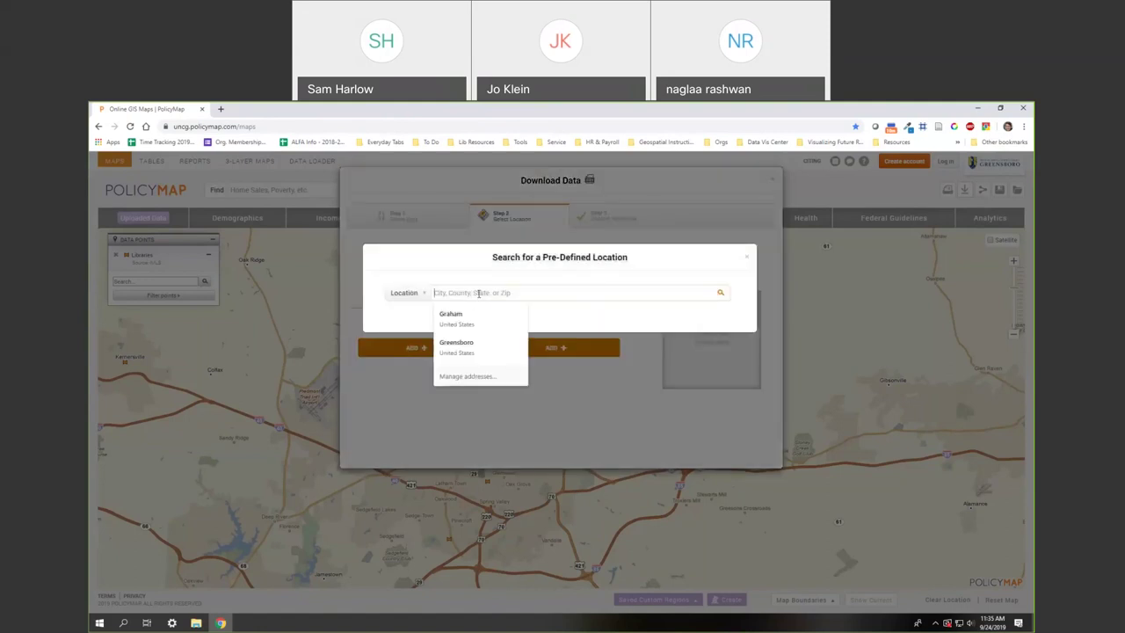
type("greensboro")
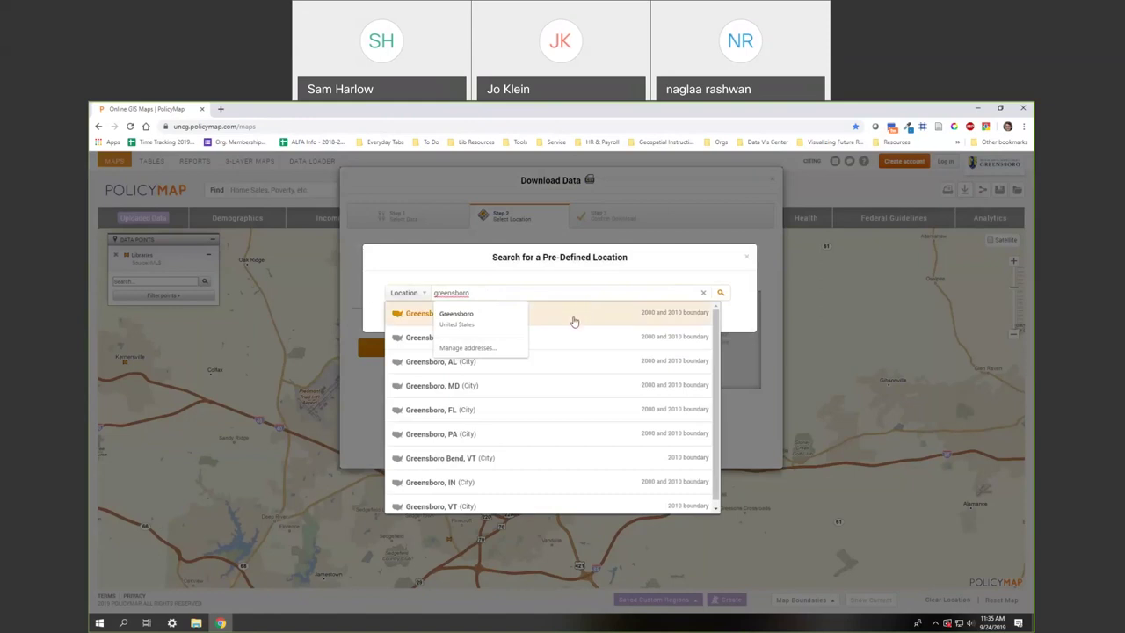
left_click(493, 292)
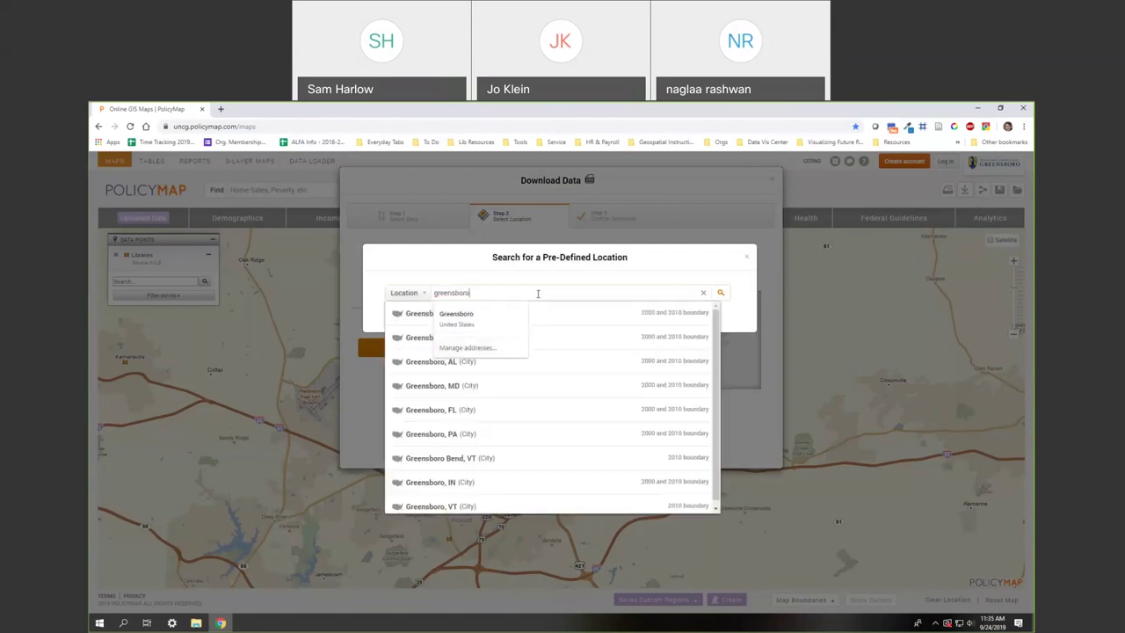
left_click(591, 318)
left_click(570, 346)
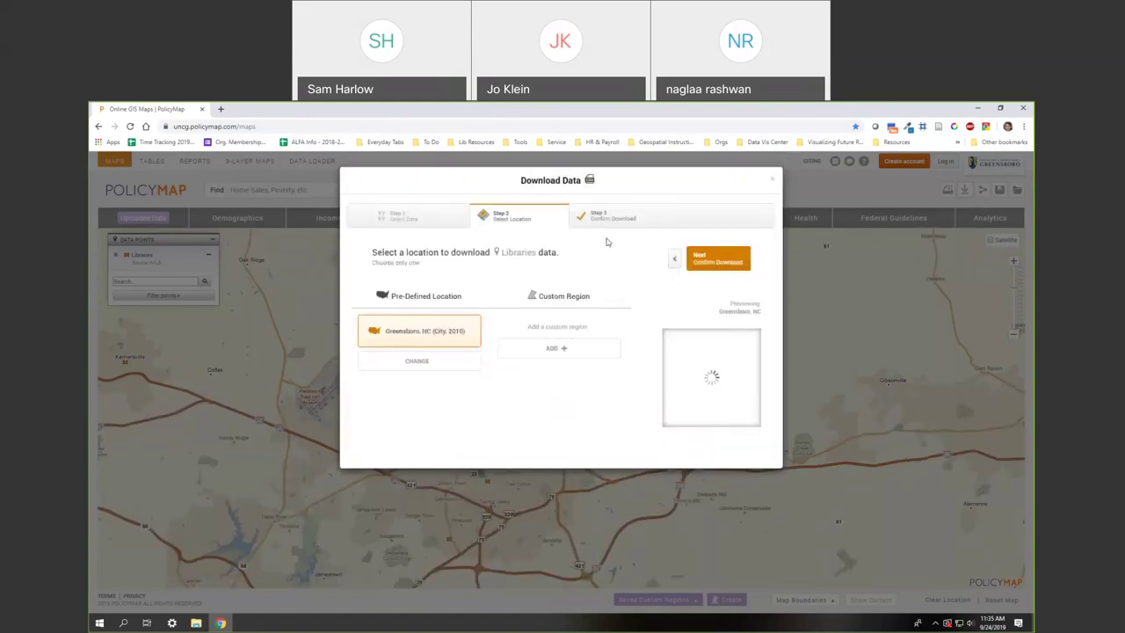
left_click(717, 258)
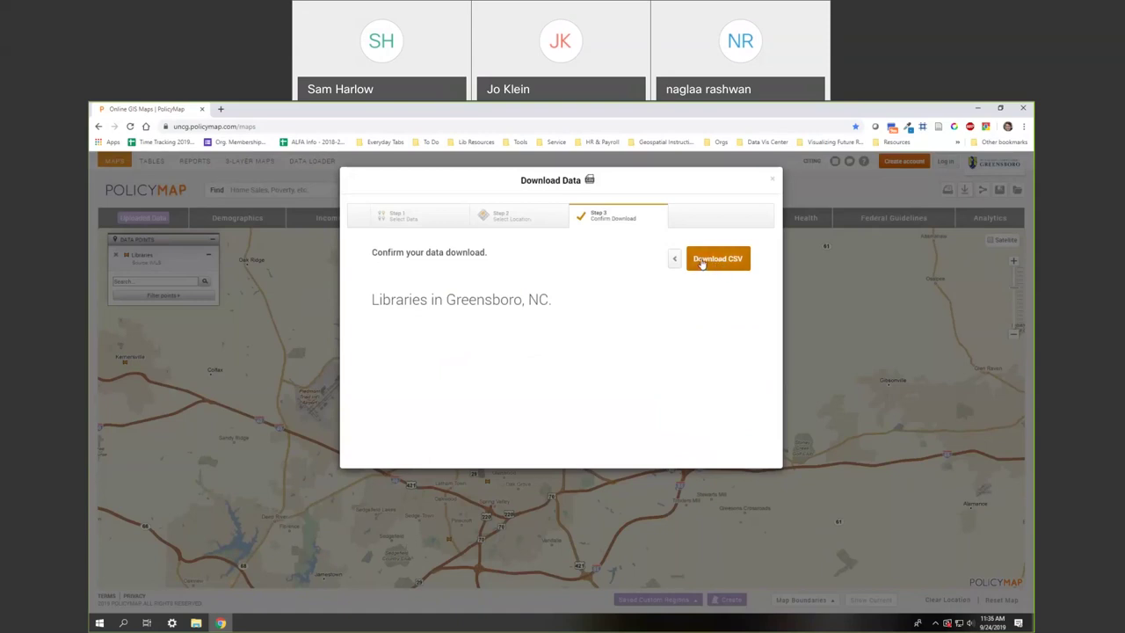
left_click(773, 181)
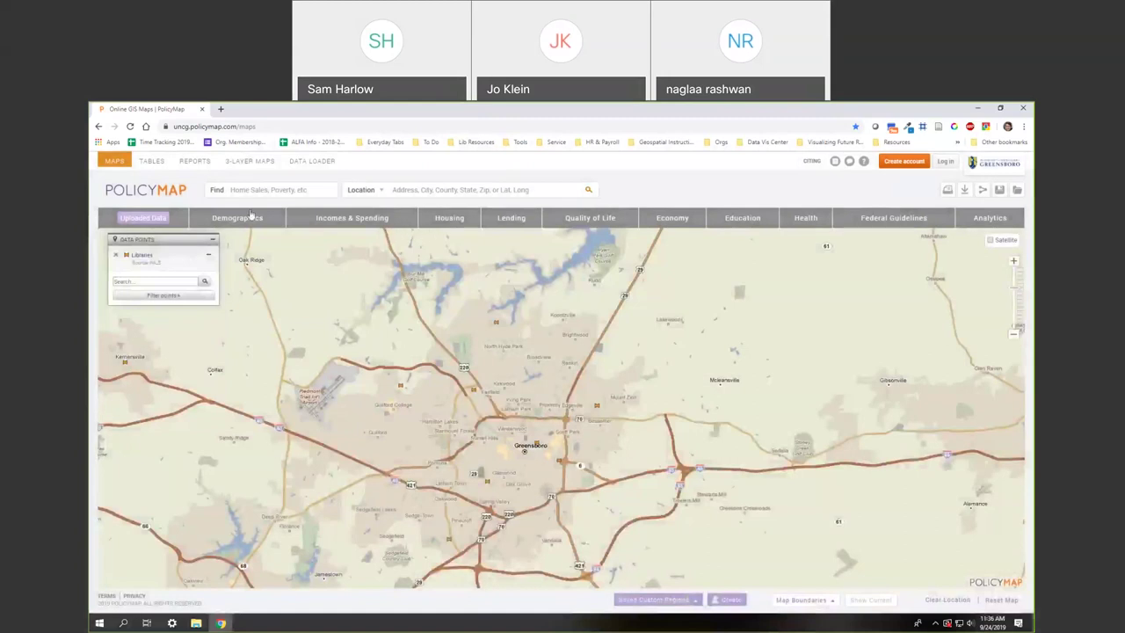
Switch to the comparison table and check its data download options
left_click(158, 164)
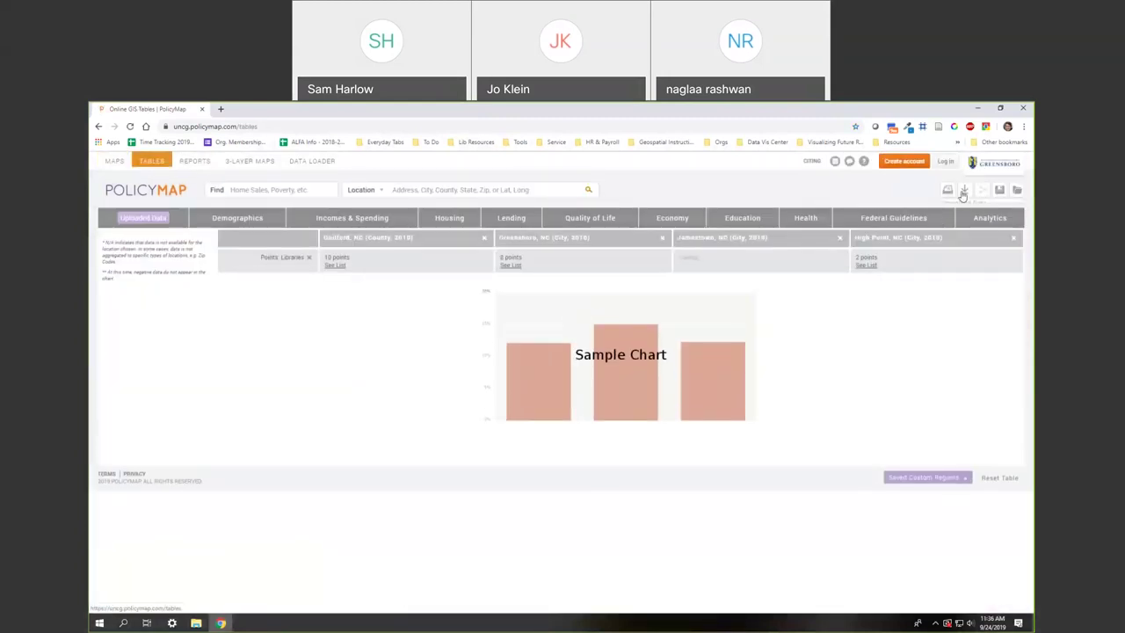
left_click(962, 193)
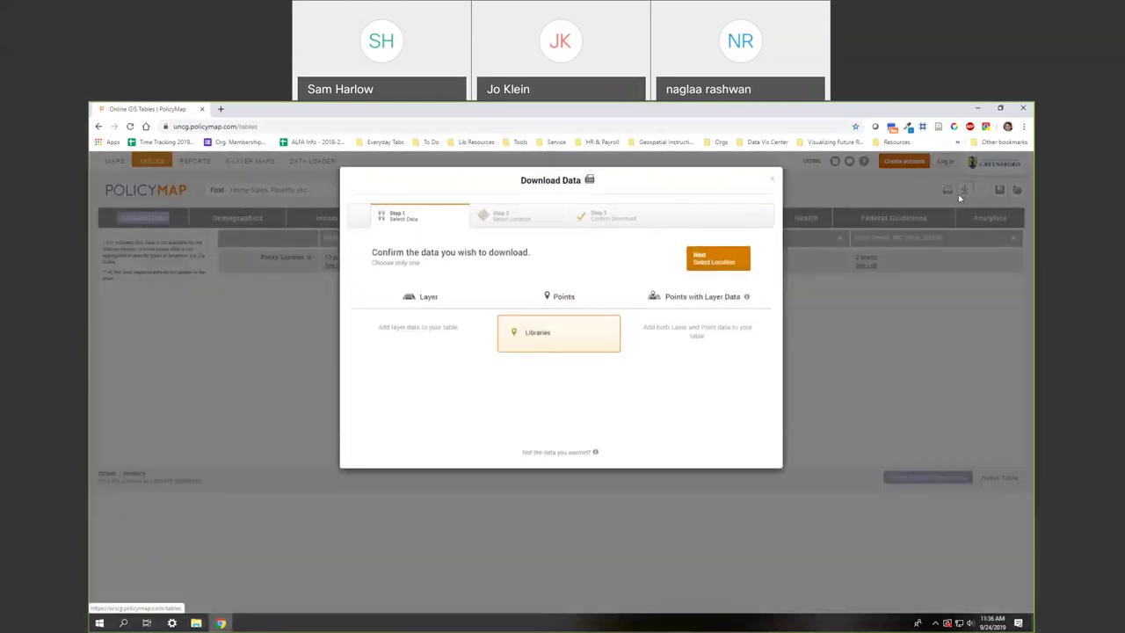
left_click(773, 180)
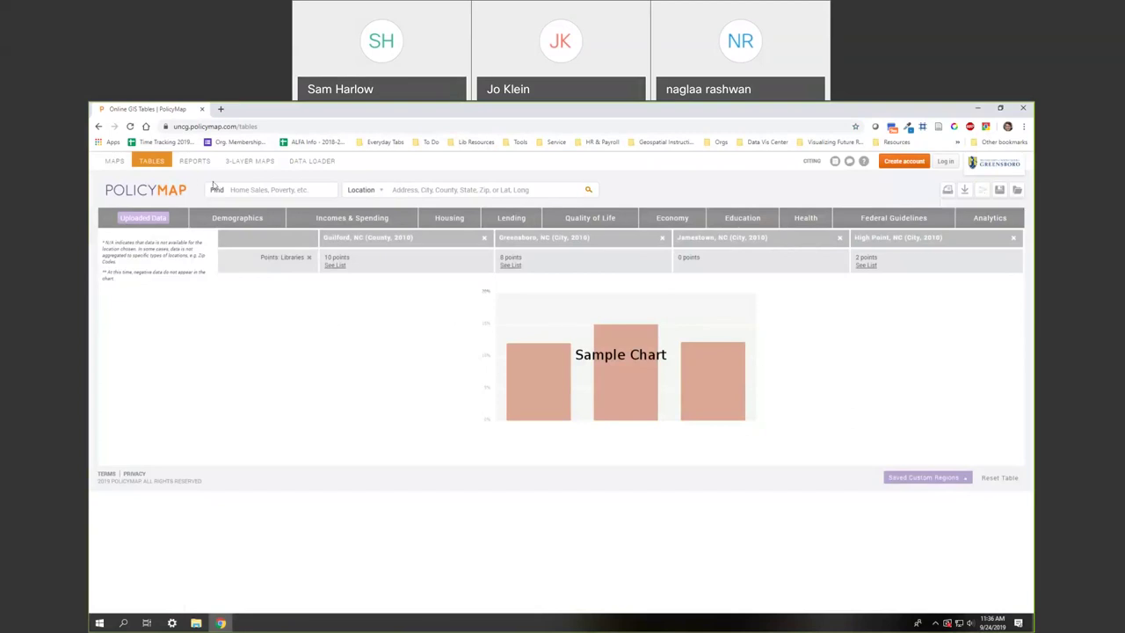
Search for internet data and add the estimated percent of households with no broadband internet subscription, 2013-2017, to the table
left_click(273, 191)
type("internet")
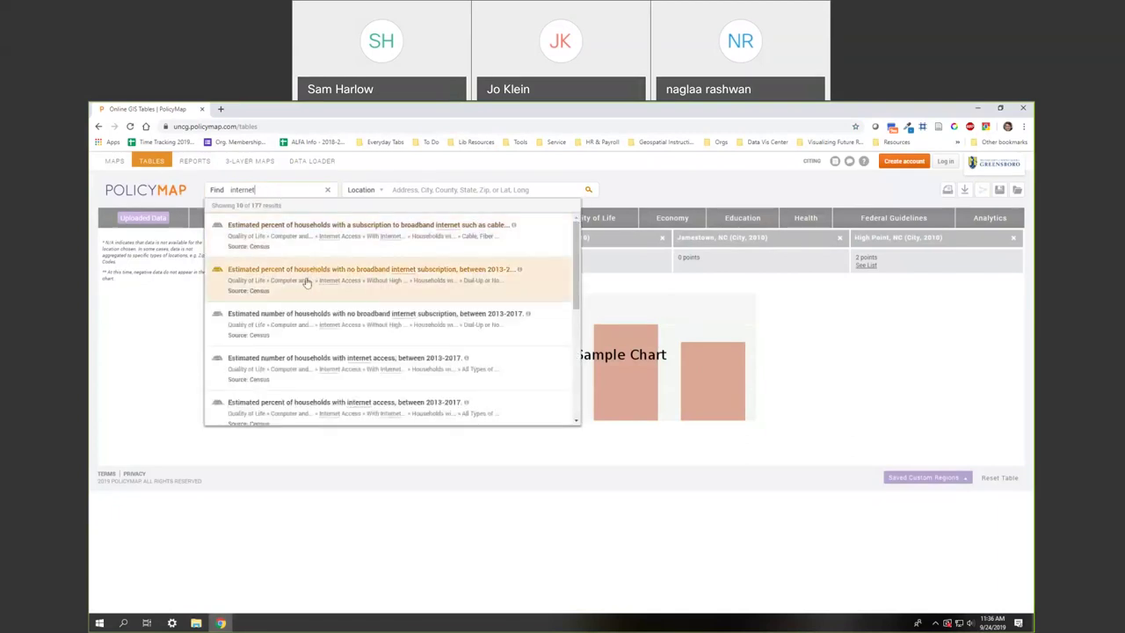
left_click(301, 290)
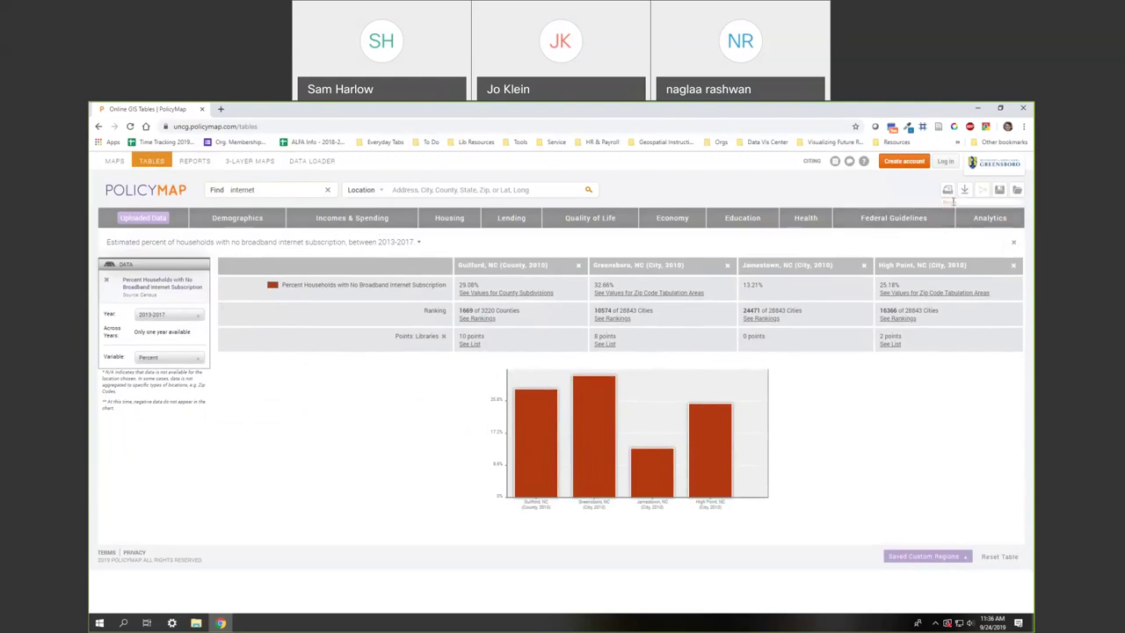
Review the table's image export options, and take the no-broadband layer download for Guilford, NC by County Subdivision to confirmation without downloading
left_click(948, 192)
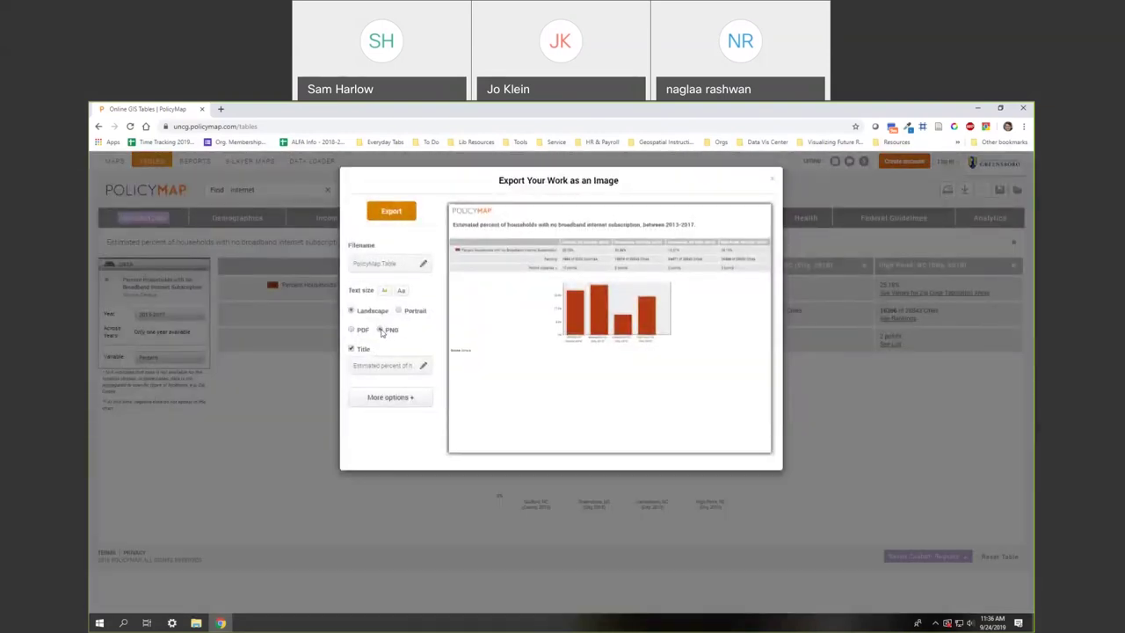
left_click(772, 179)
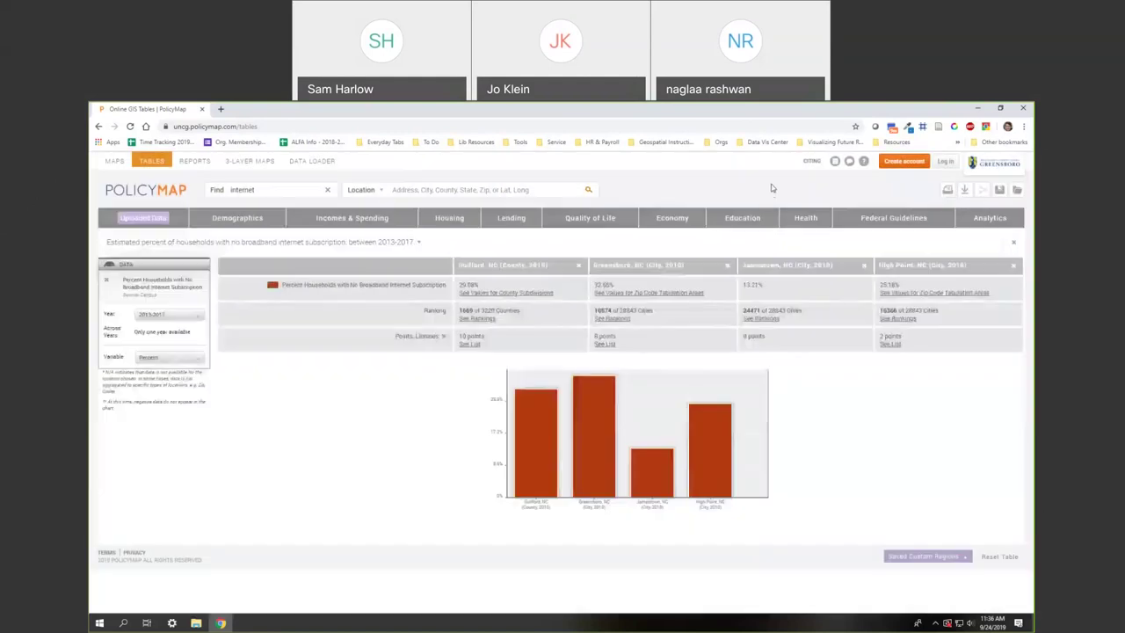
left_click(977, 194)
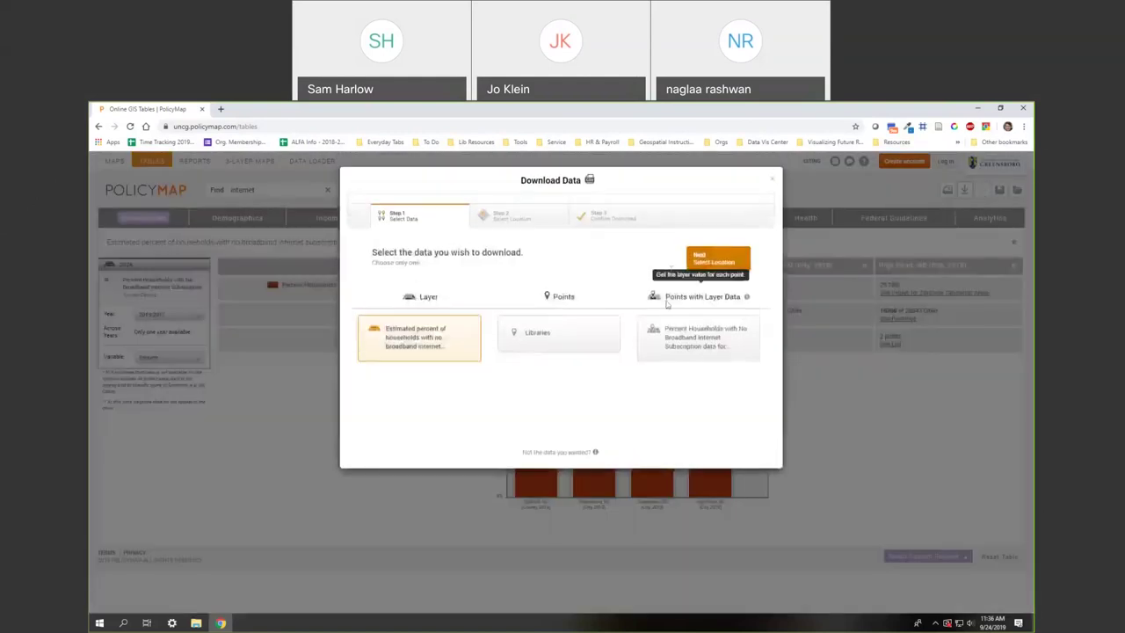
left_click(716, 261)
left_click(716, 262)
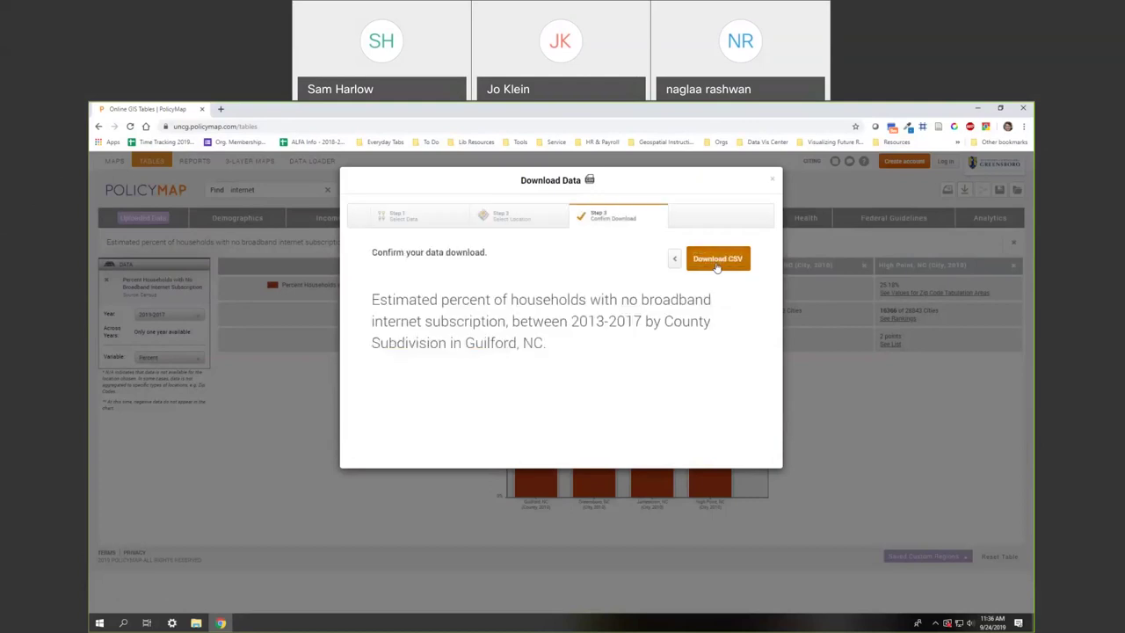
left_click(772, 181)
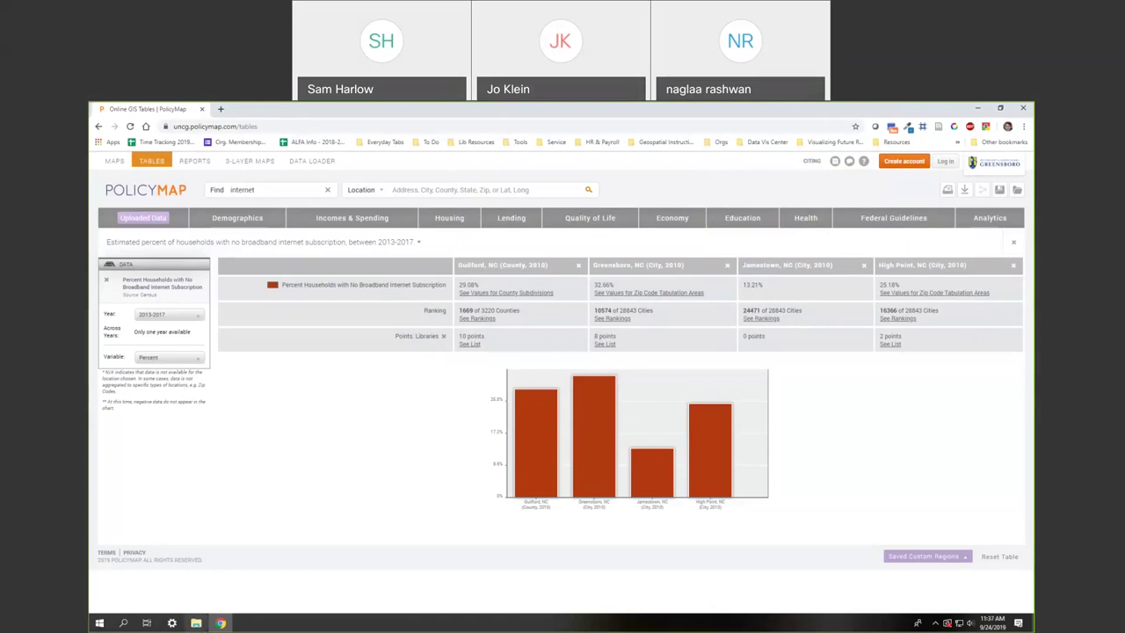
Return to the map view, and switch to the slide presentation's closing "Thanks!" slide
left_click(115, 161)
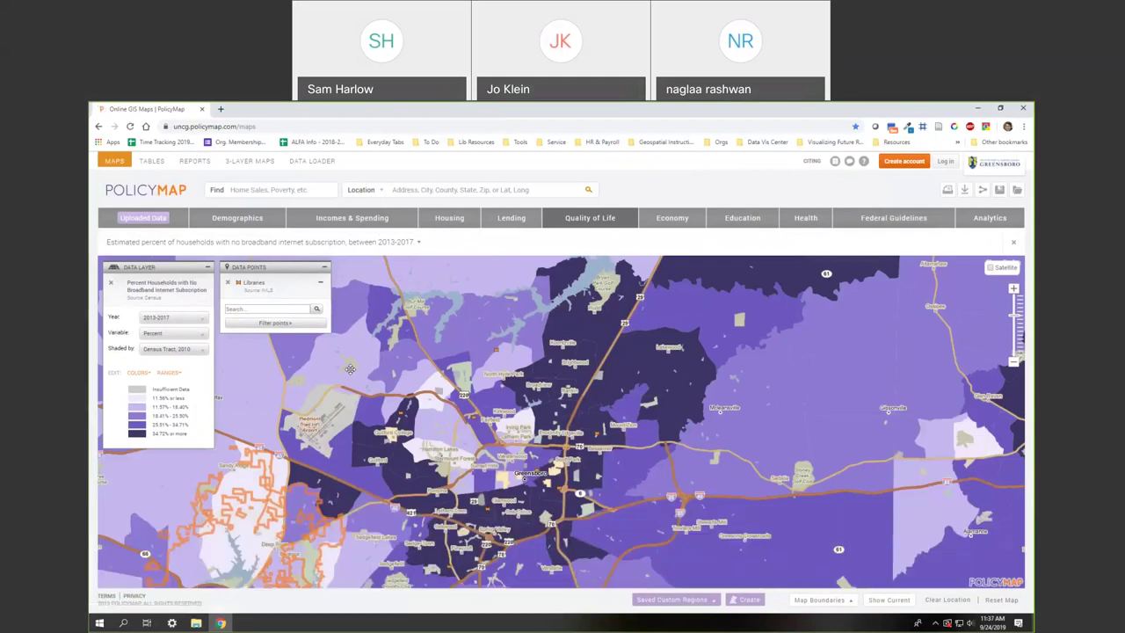
key("alt+Tab")
key("Right")
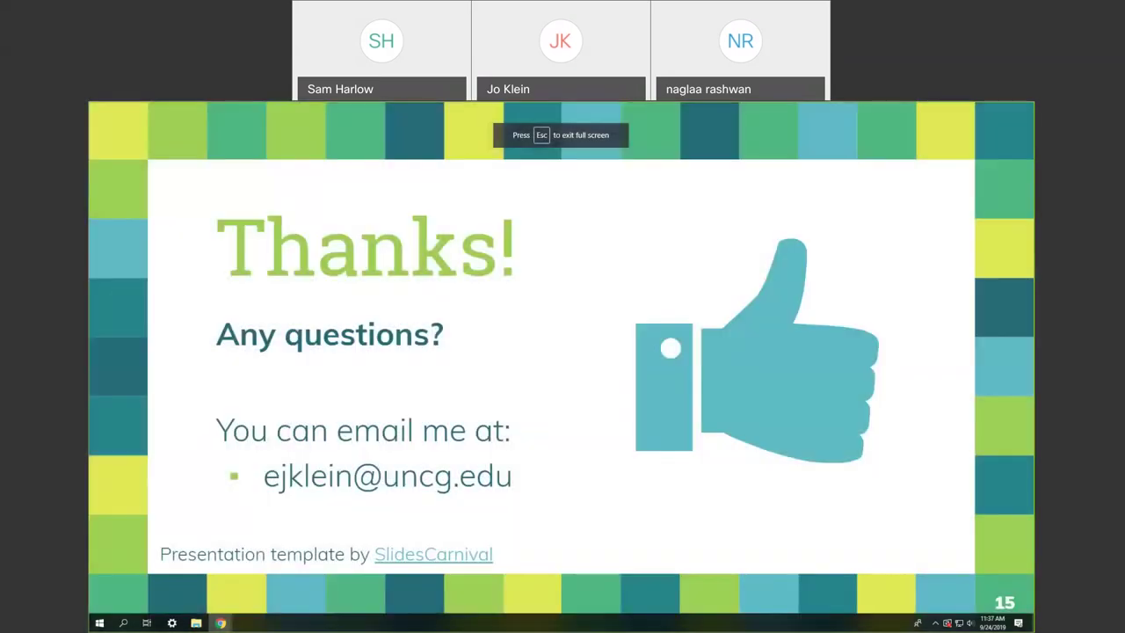